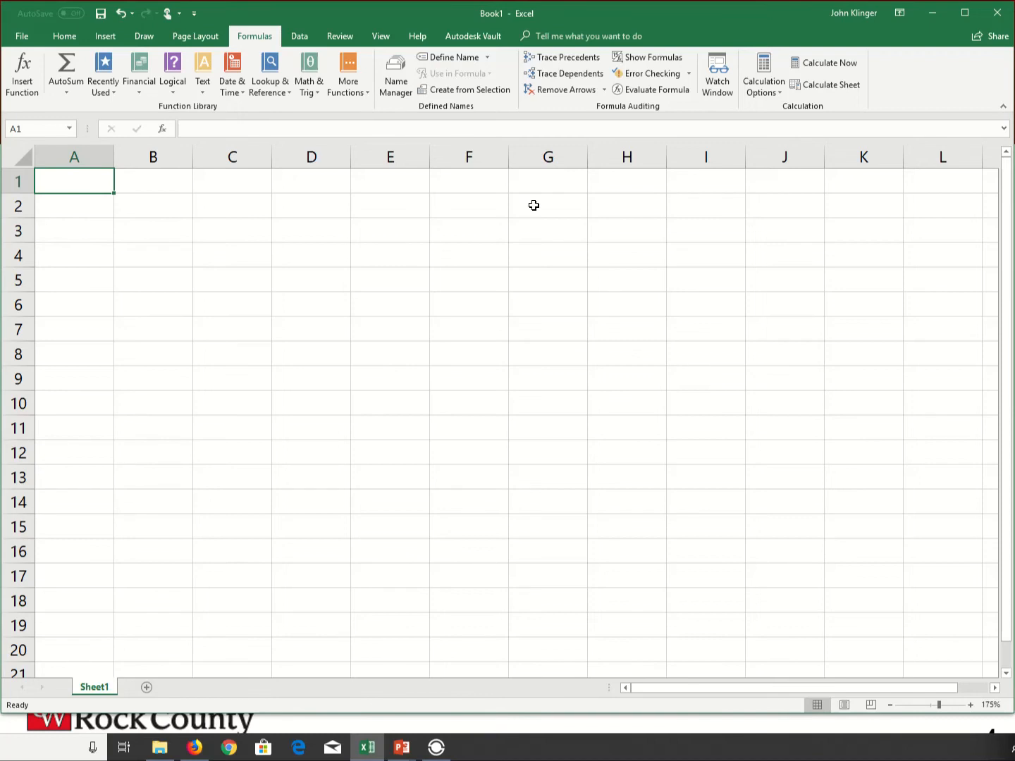
Step: Enter the values 10, 20 and 30 in cells A1 to A3
text(10)
key(Return)
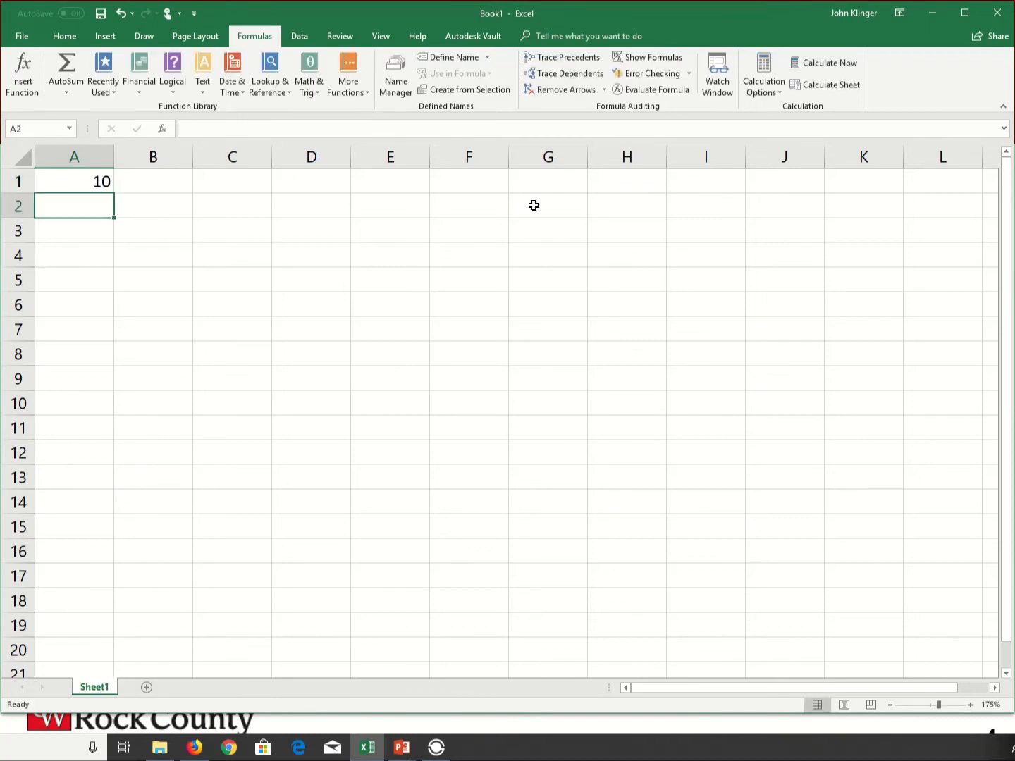
text(20)
key(Return)
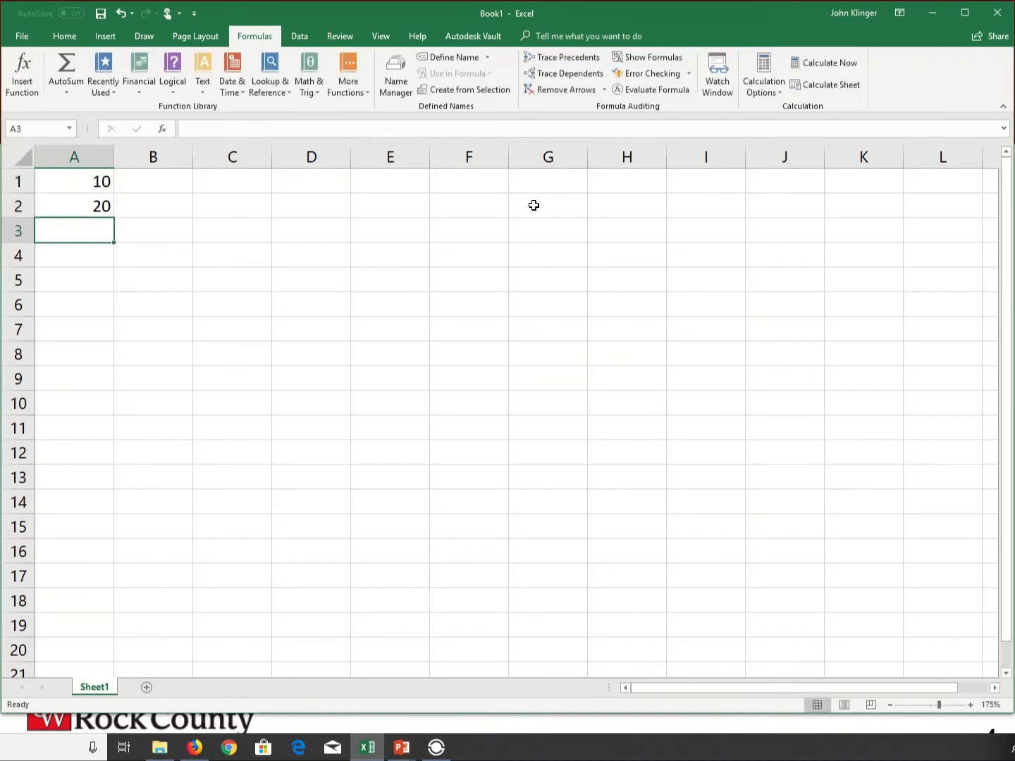
text(30)
key(Tab)
Step: Fill cells B1 to B3 with the values 5, 6 and 7
key(Up)
key(Up)
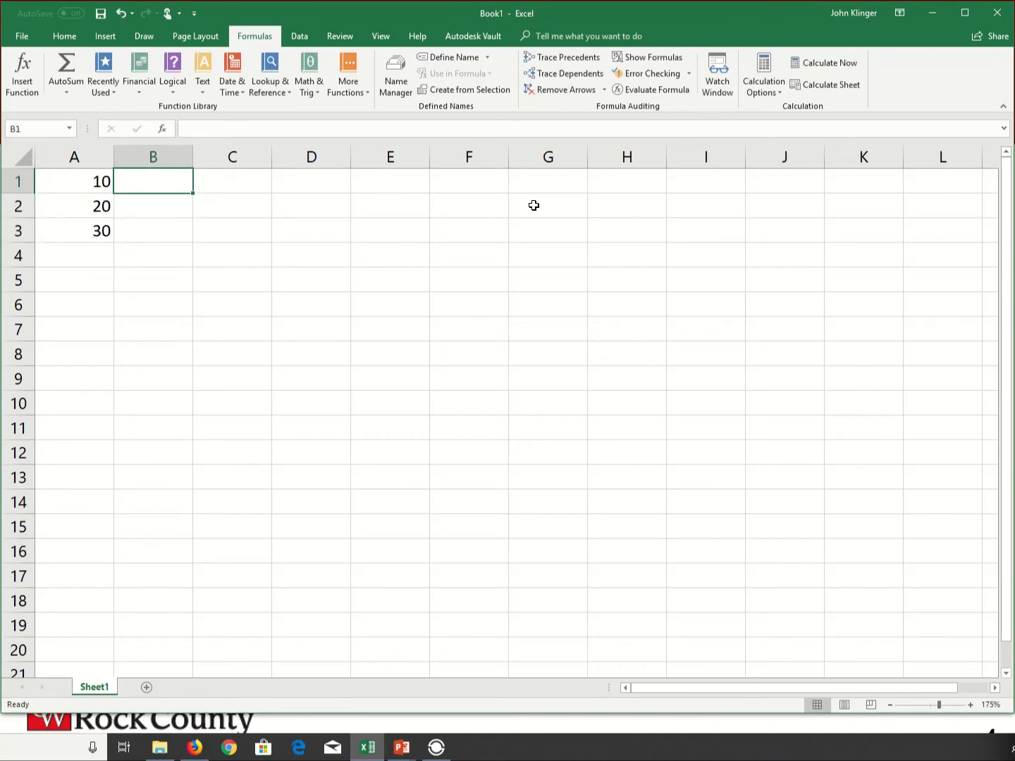
text(5)
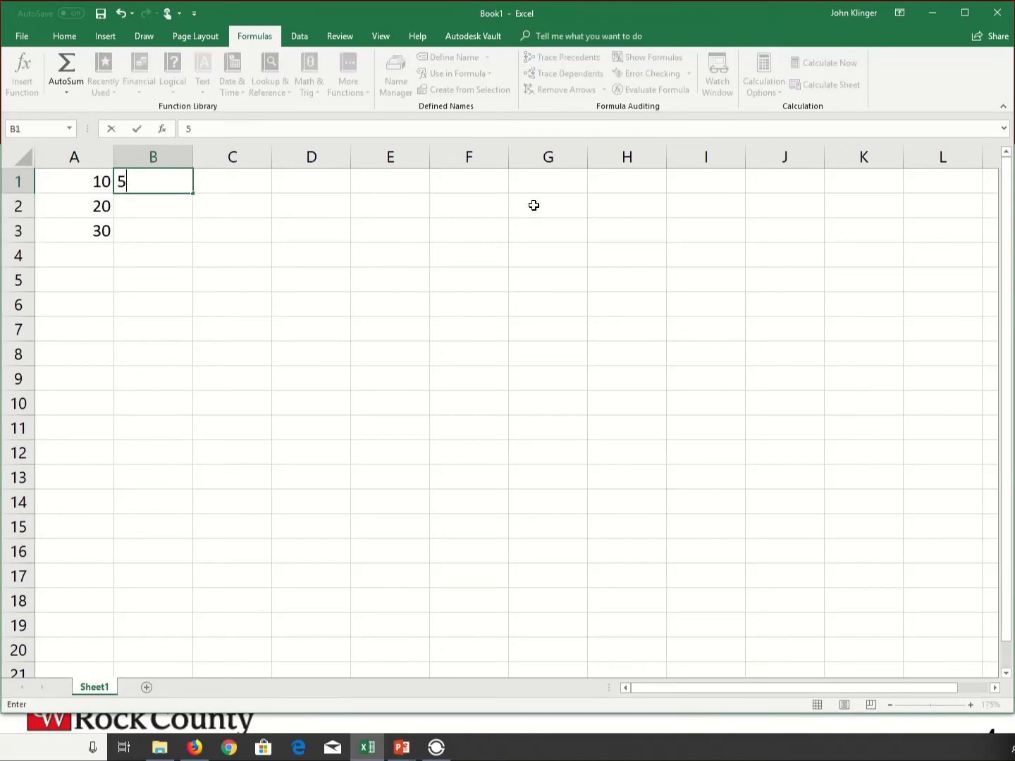
key(Return)
text(6)
key(Return)
text(7)
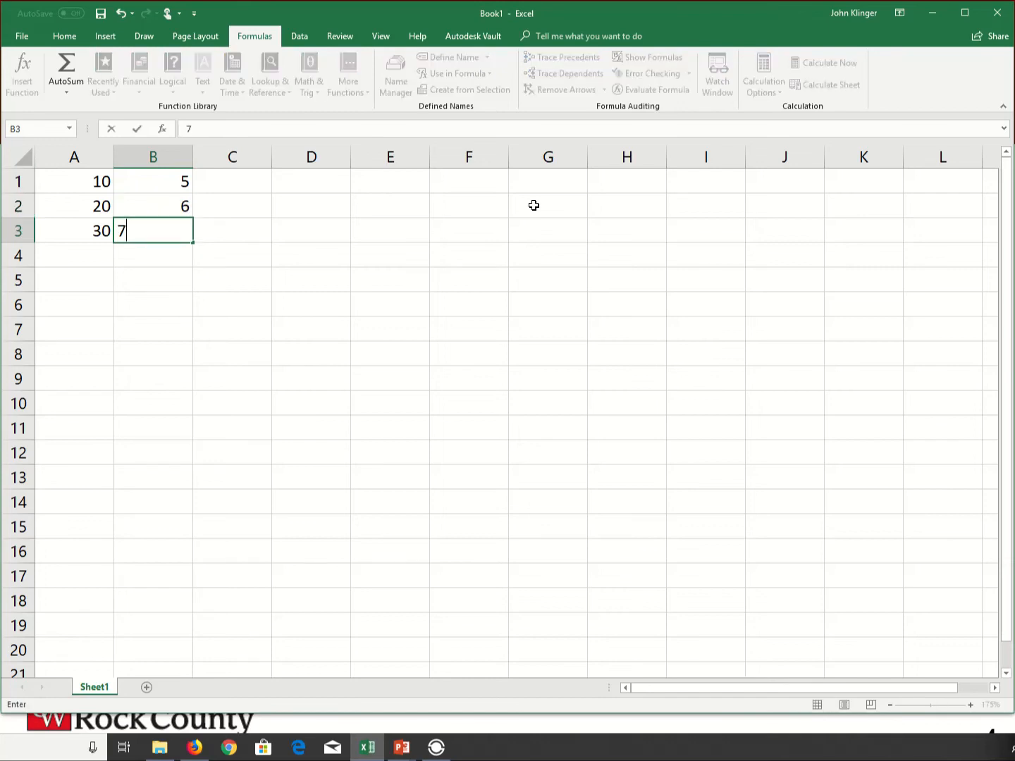
key(Return)
Step: Label both cells A5 and A6 with the text "Average", leaving row 4 empty
key(Left)
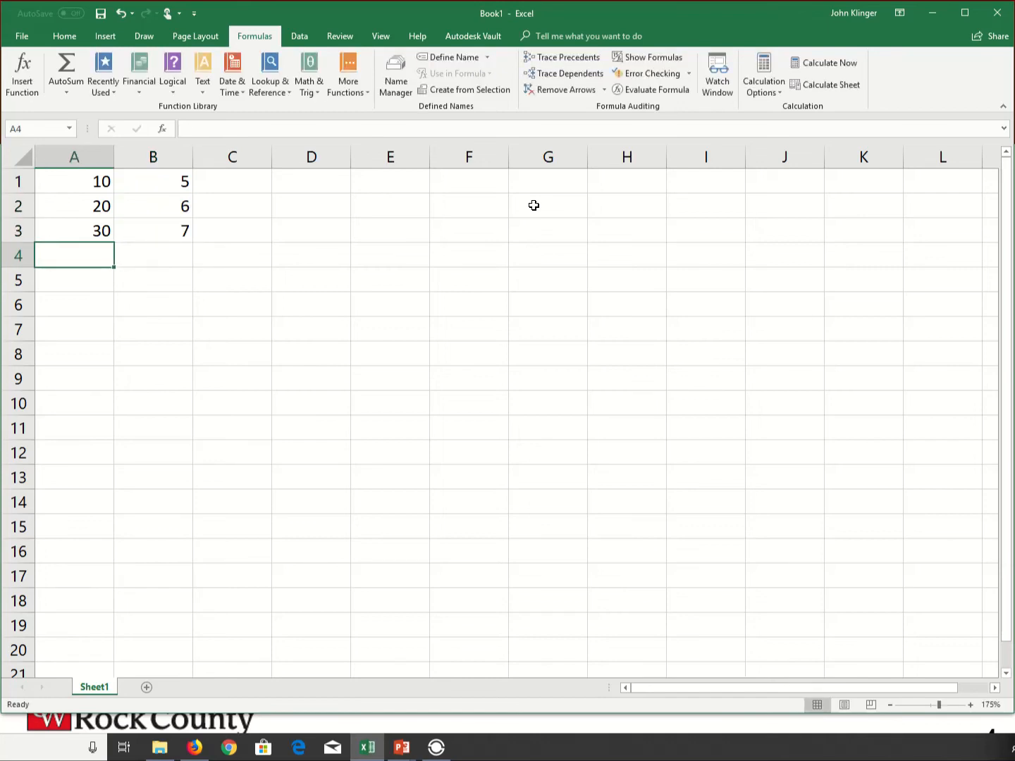
key(Down)
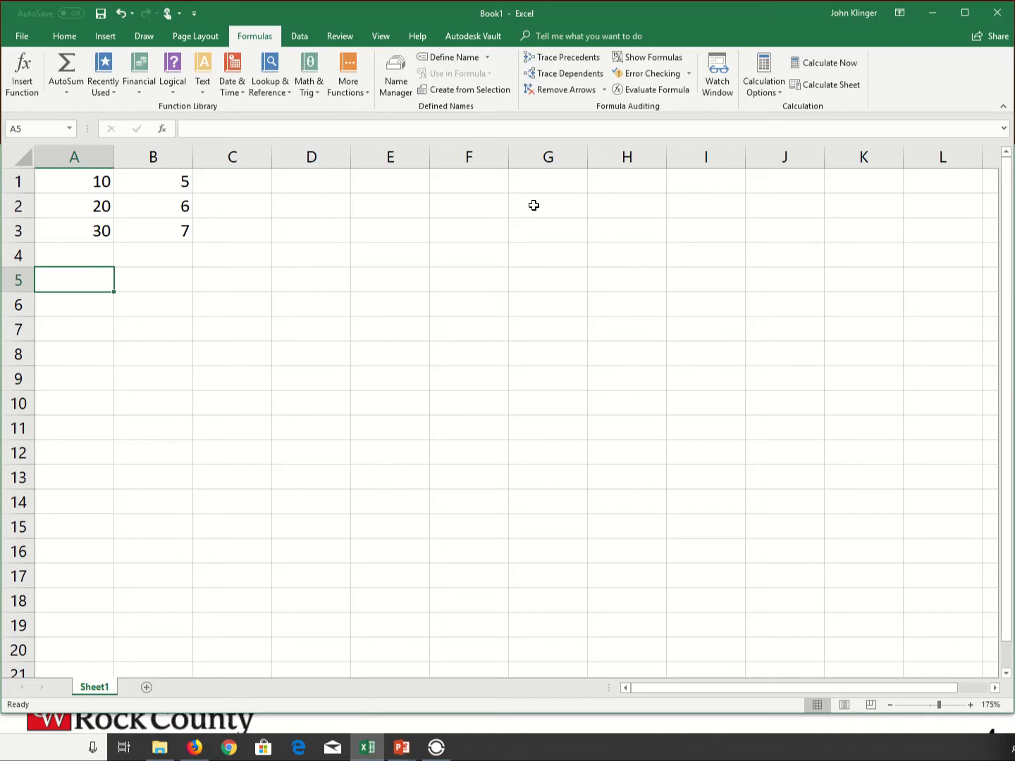
text(Averg)
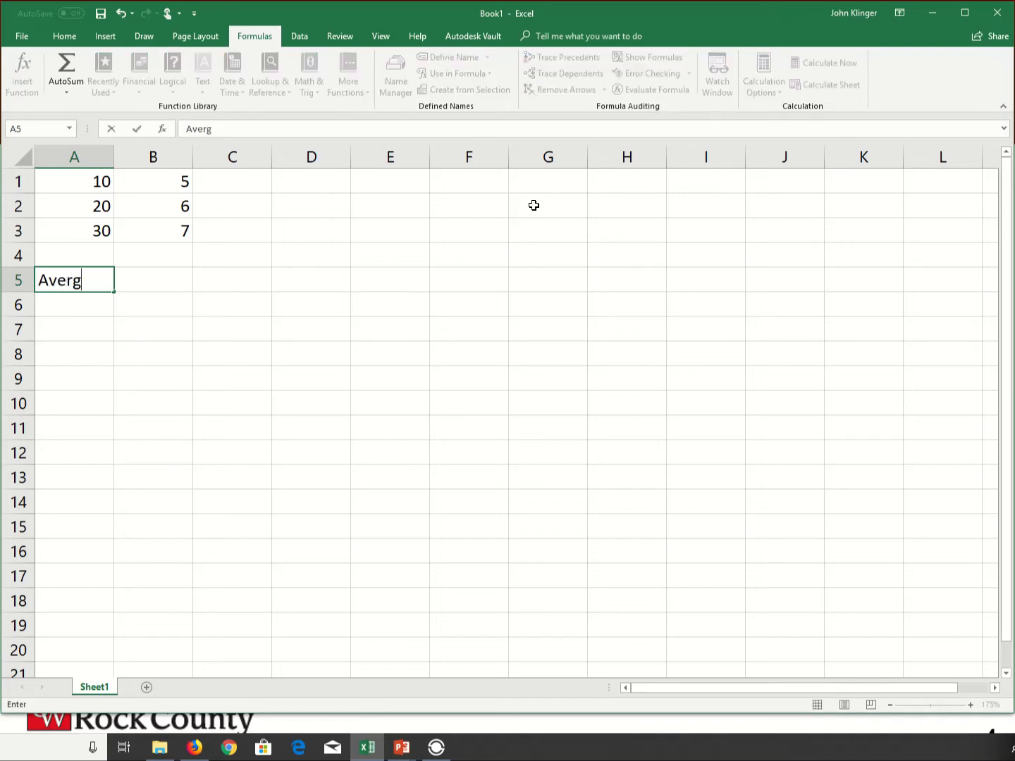
key(BackSpace)
text(age)
key(Return)
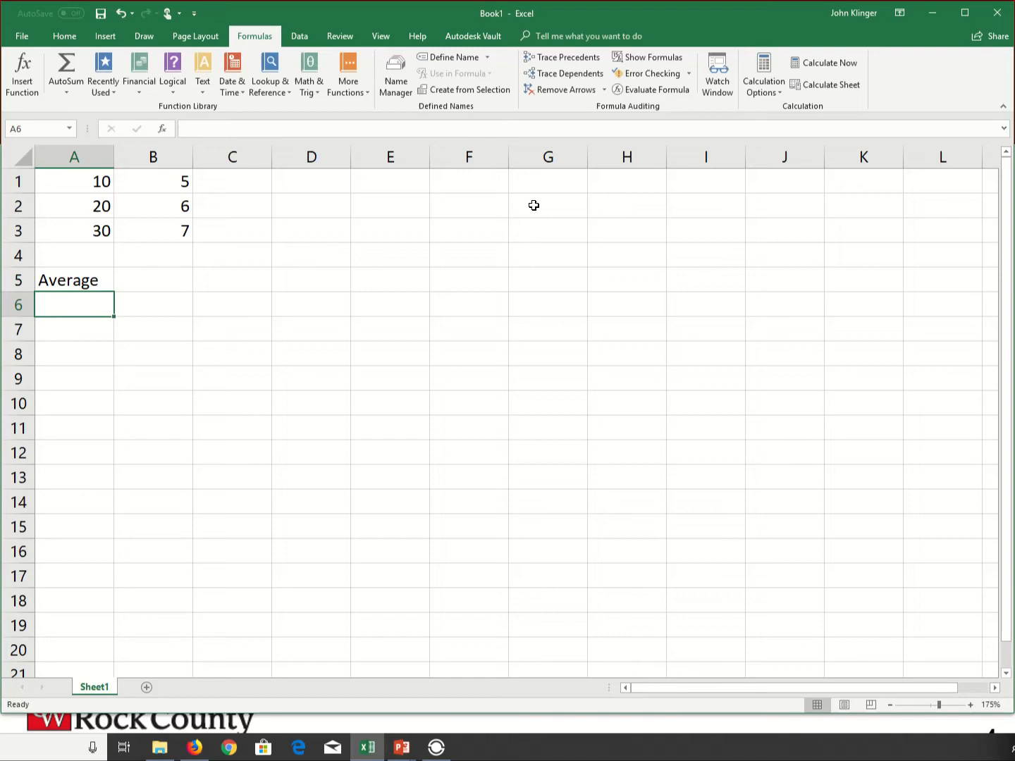
text(Average)
key(Tab)
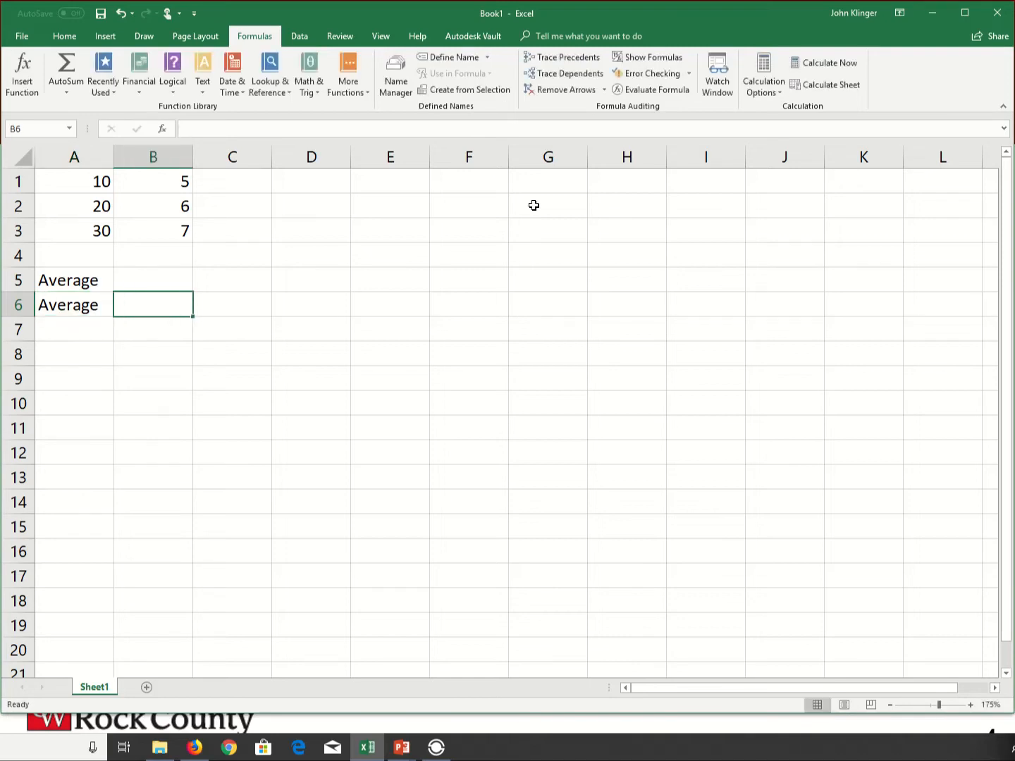
Step: Start an AVERAGE formula in B5 with A1, A2 and A3 as separate comma-delimited arguments
key(Down)
key(Up)
key(Up)
text(=)
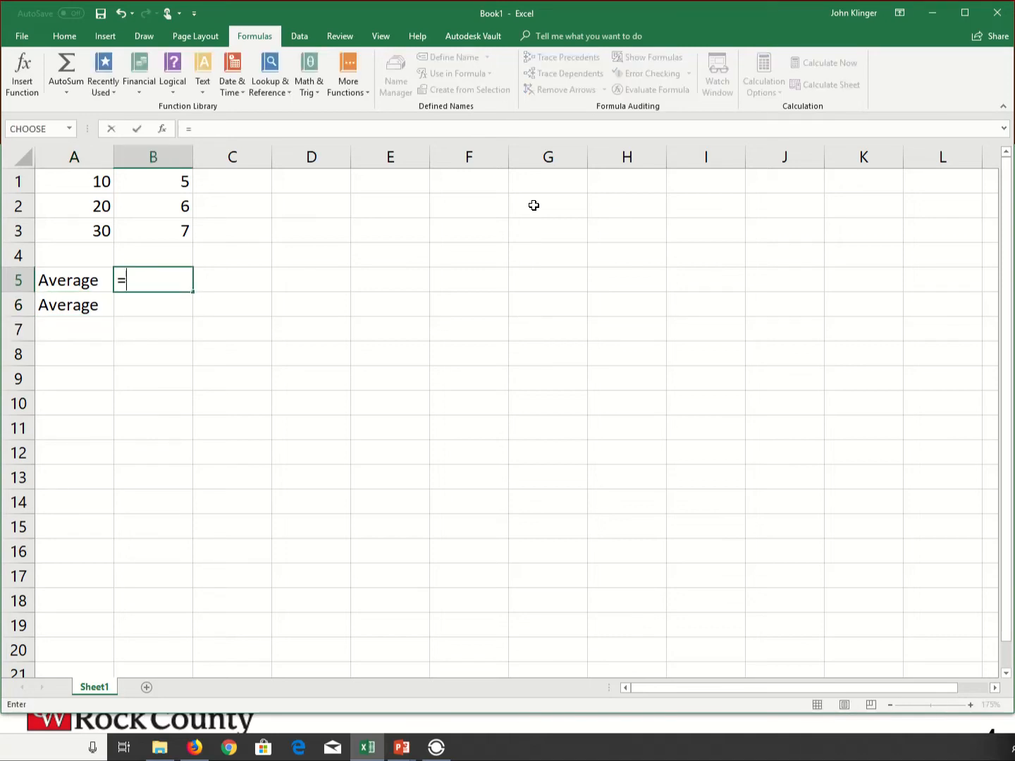
text(average)
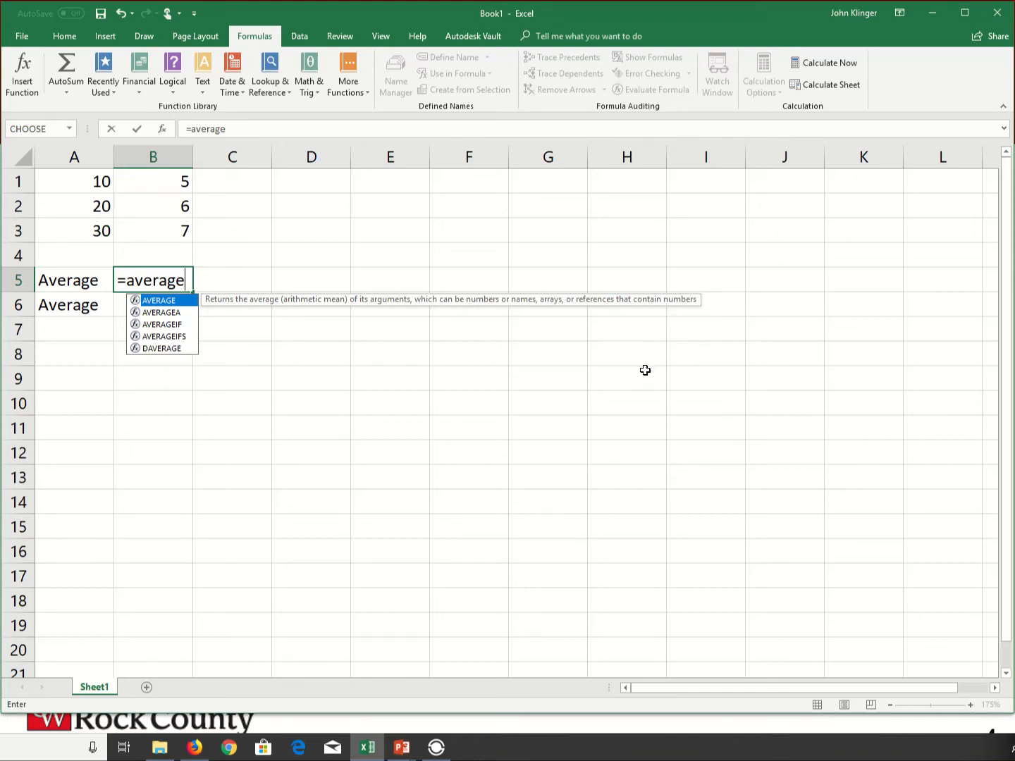
text(()
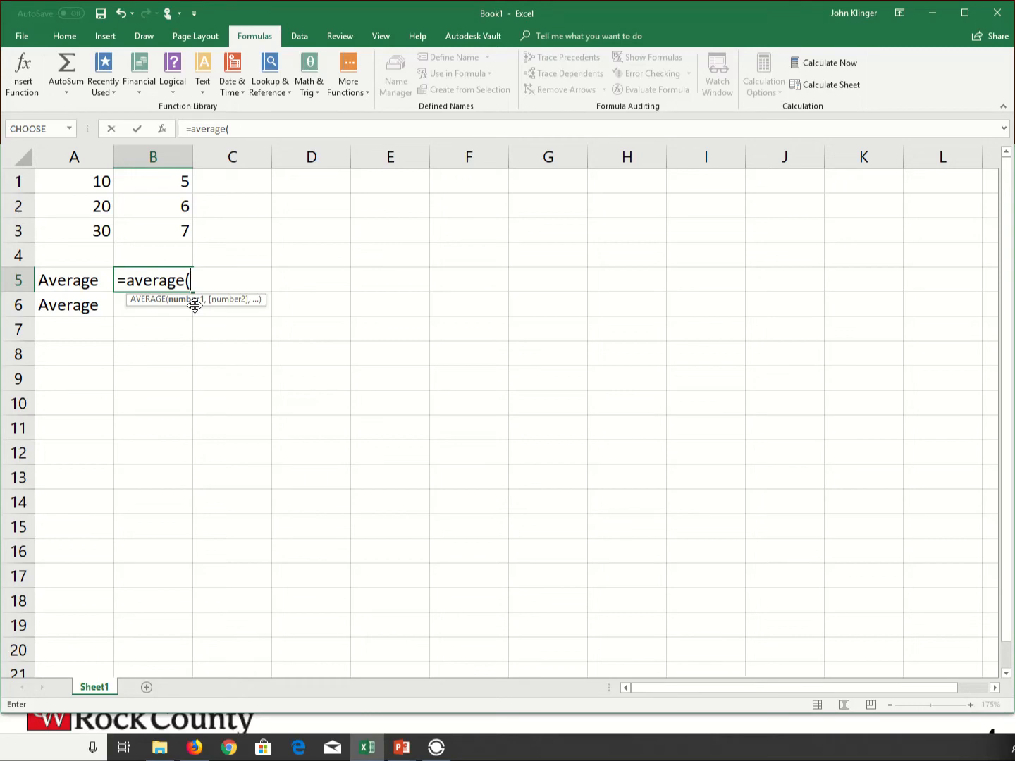
click(105, 183)
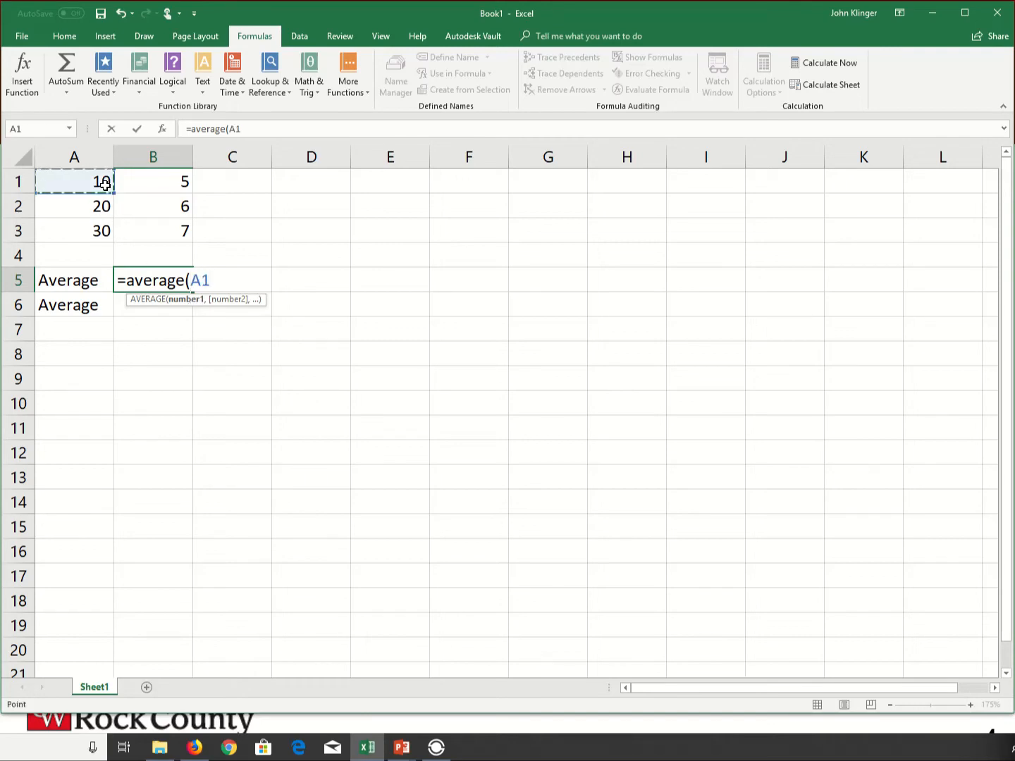
text(,)
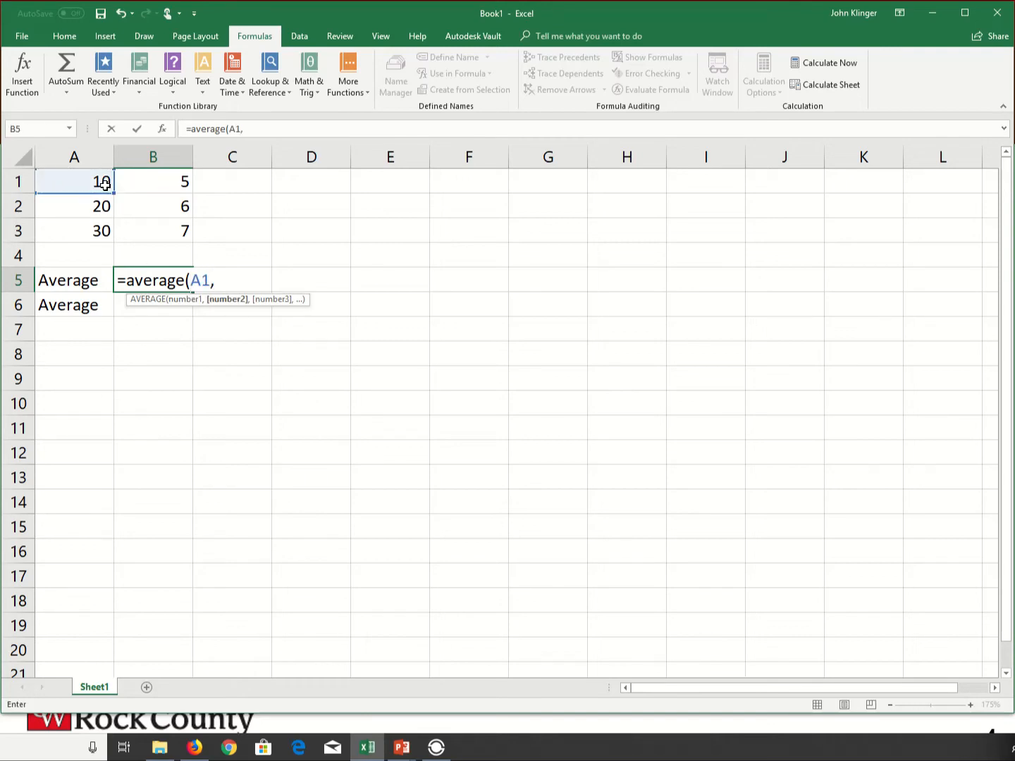
click(98, 208)
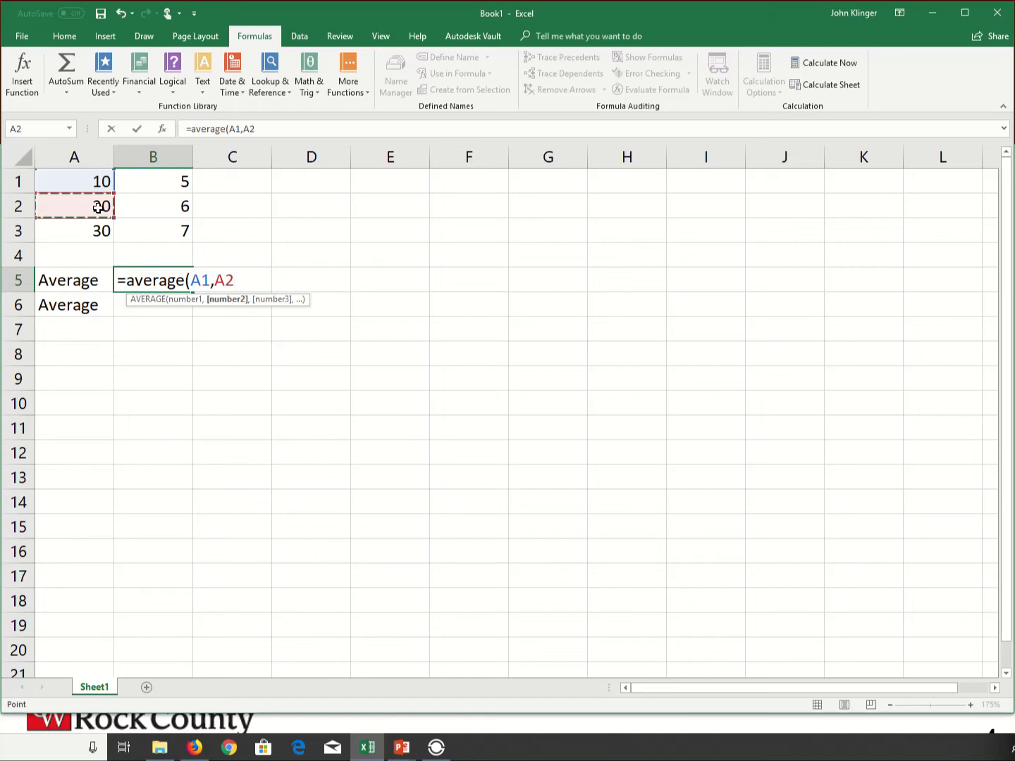
text(,)
click(100, 232)
text(,)
Step: Complete the B5 average formula with B1, B2 and B3 as further separate arguments, and review its cell references
click(169, 183)
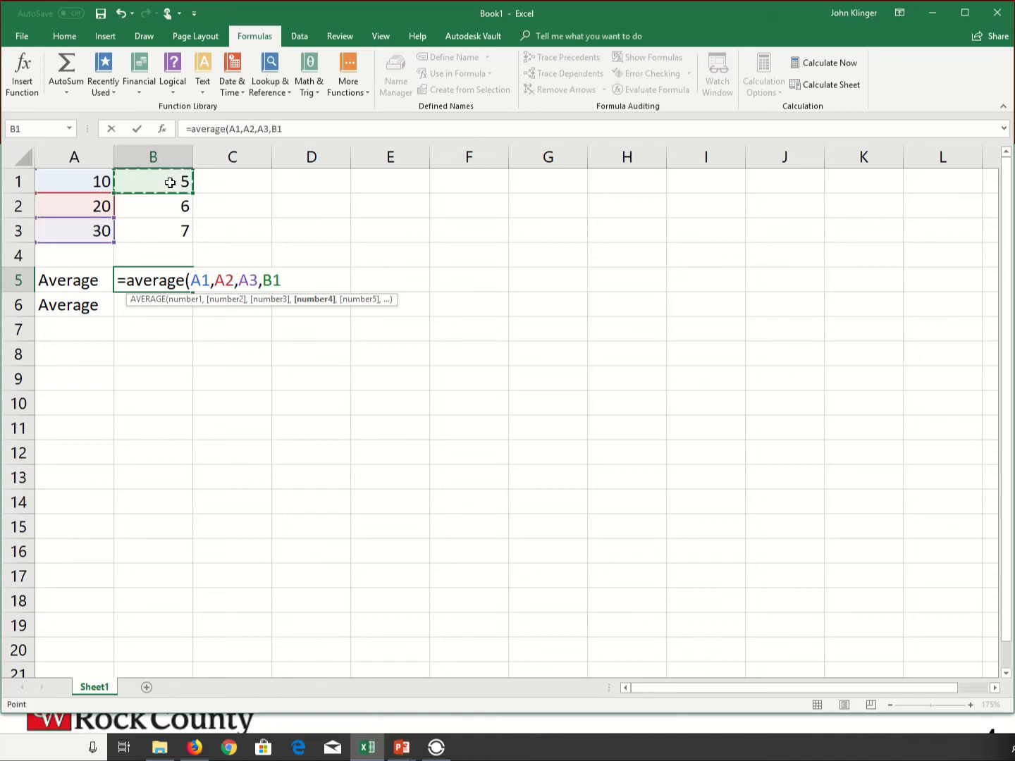
text(,)
click(172, 209)
text(,)
click(178, 238)
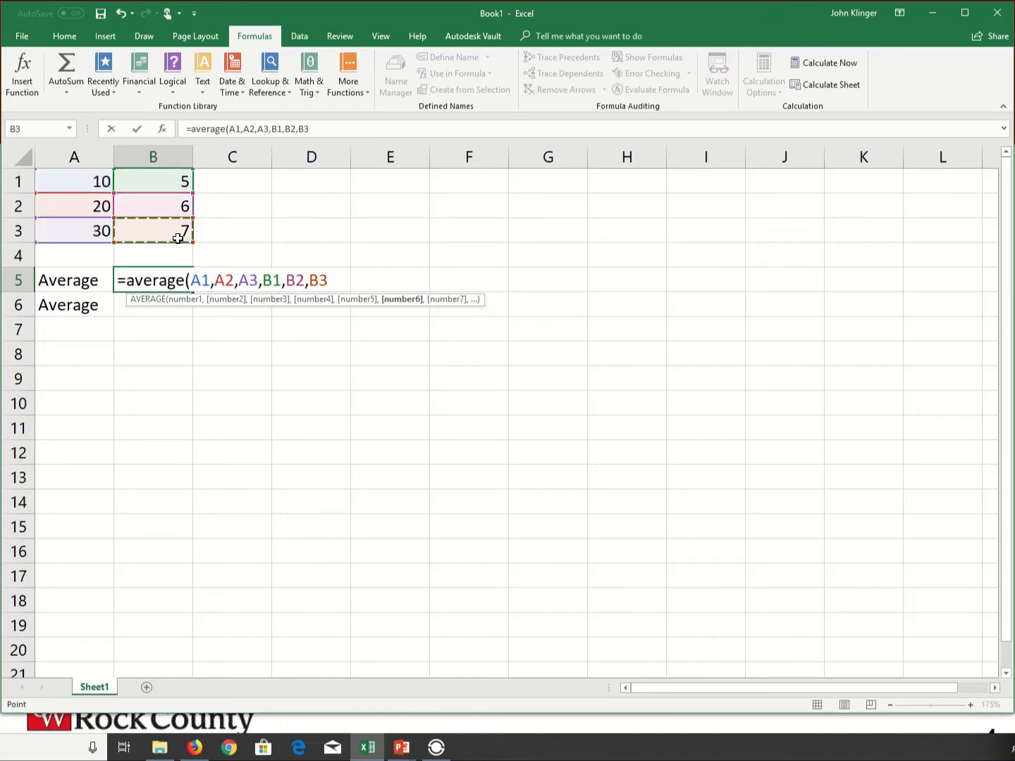
text(,)
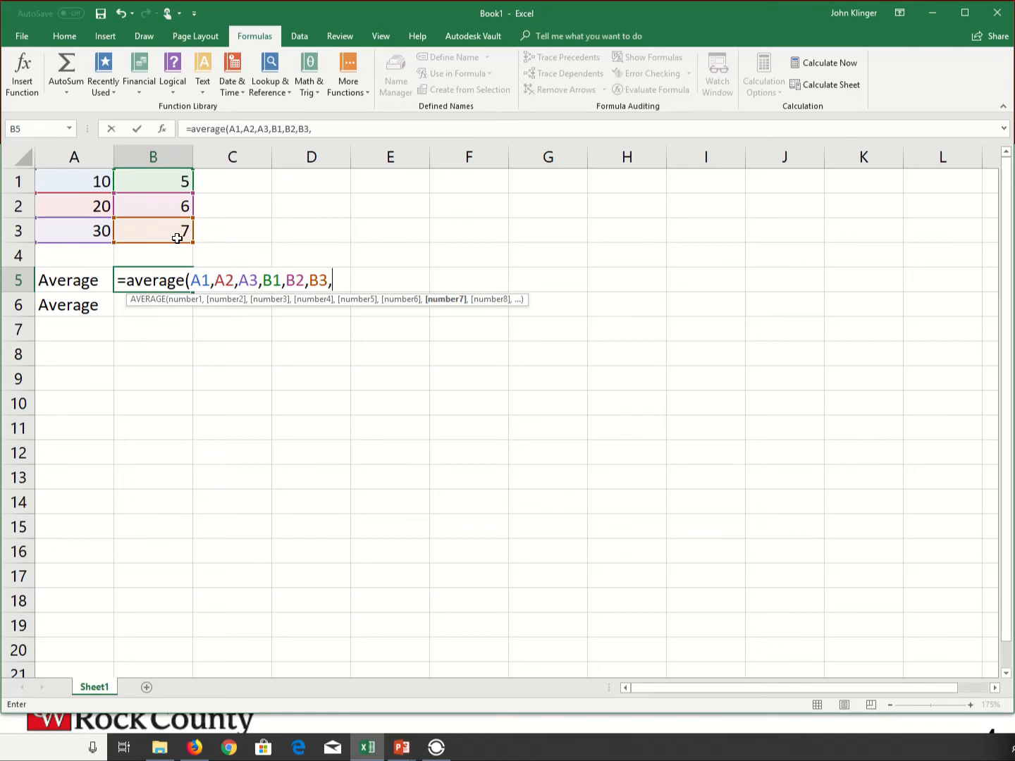
key(BackSpace)
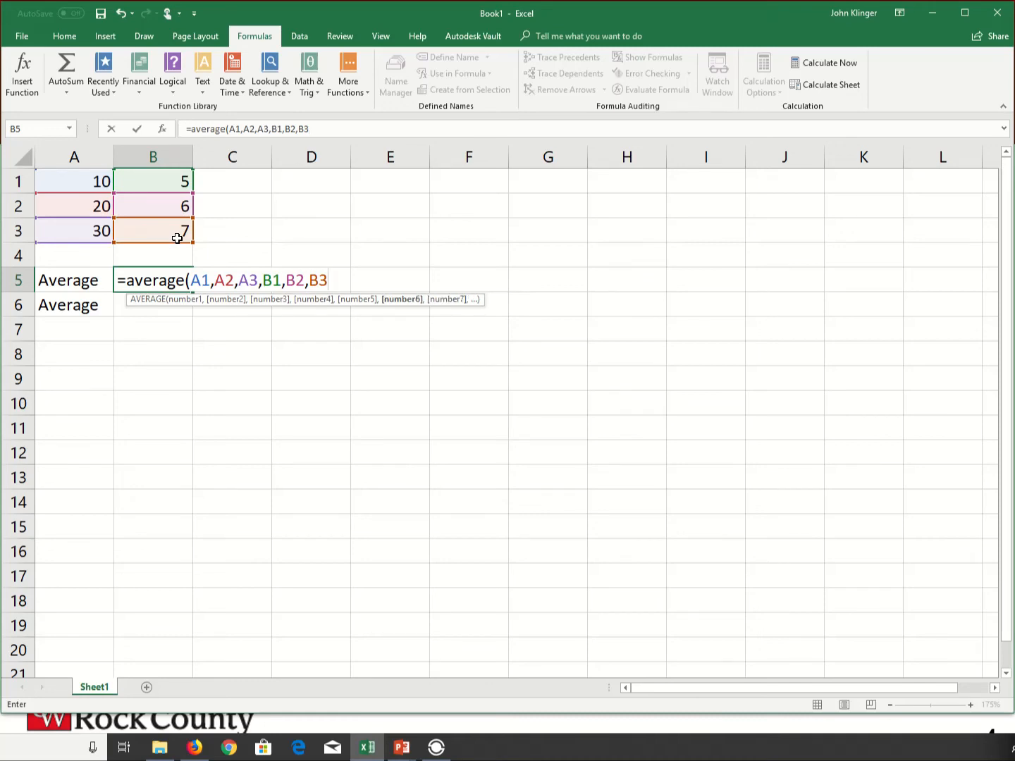
text())
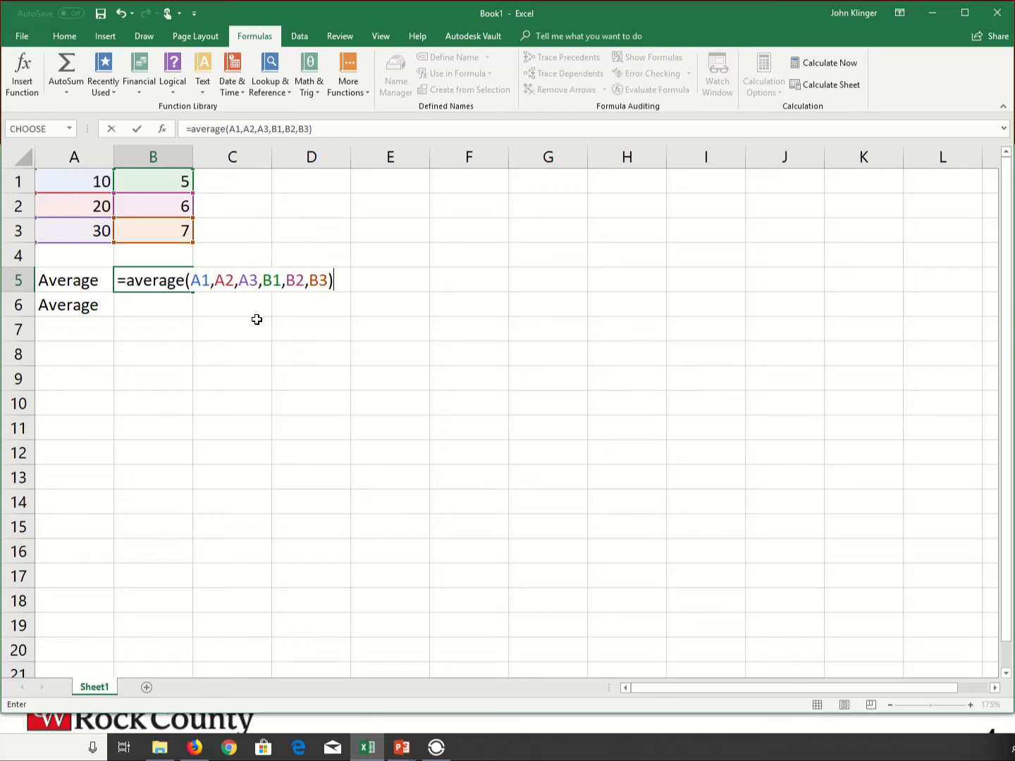
key(Return)
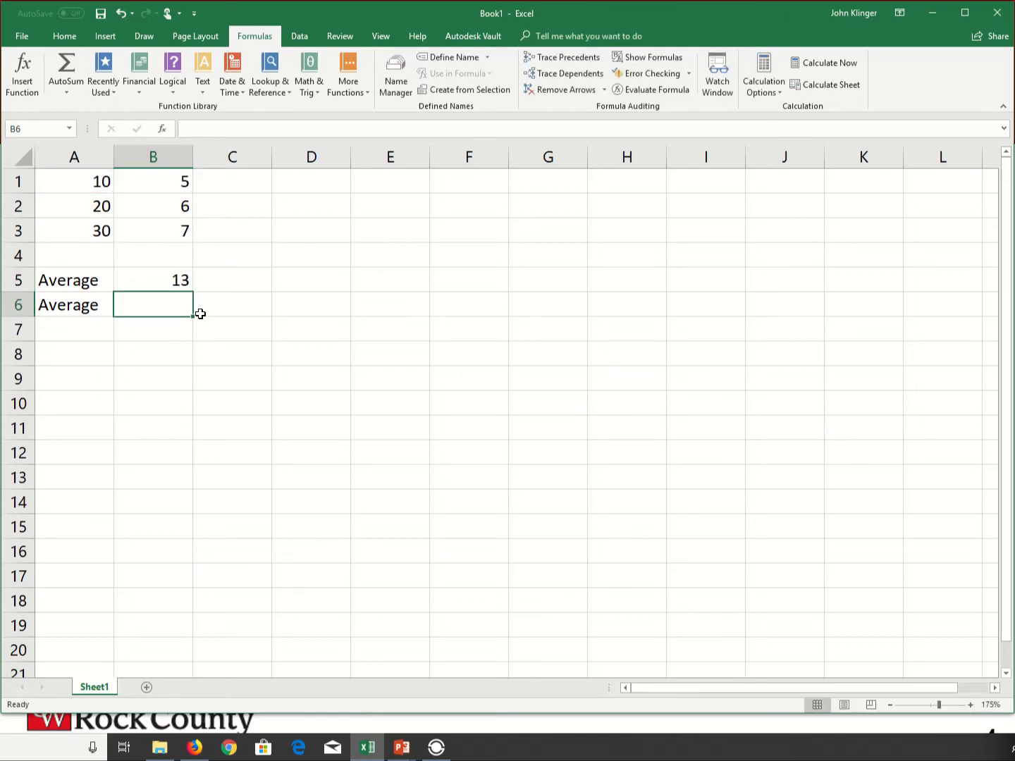
double_click(176, 280)
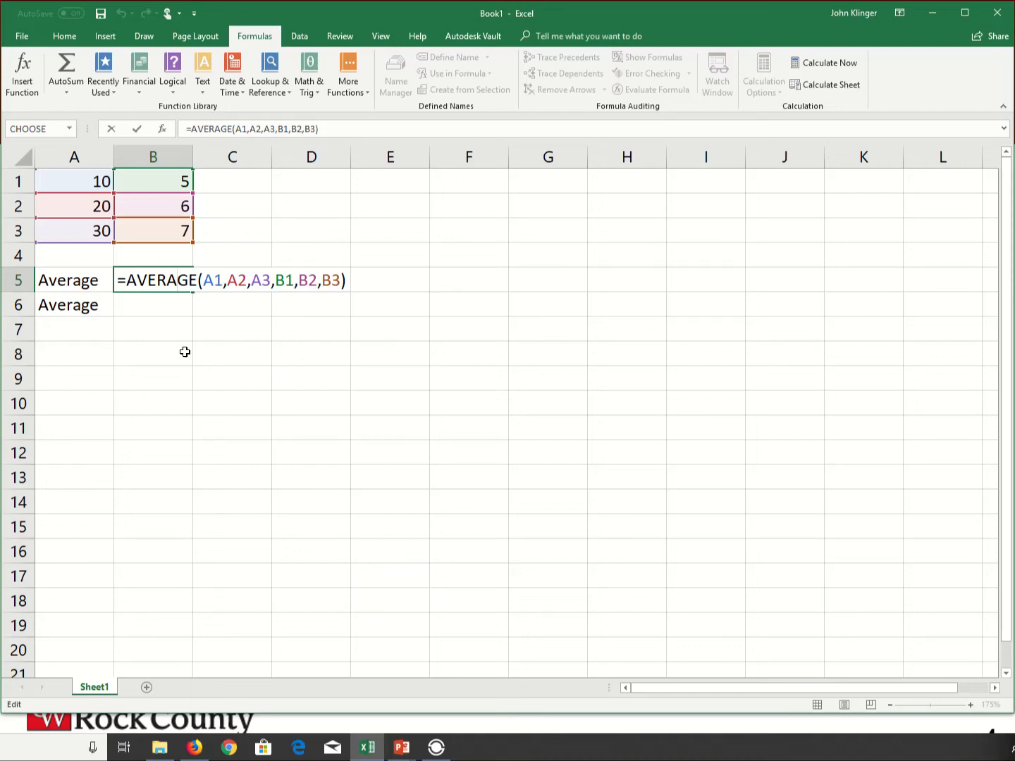
key(ctrl+Return)
Step: Enter the formula =AVERAGE(A1:B3) in B6 using a single cell range, and review its reference
click(150, 298)
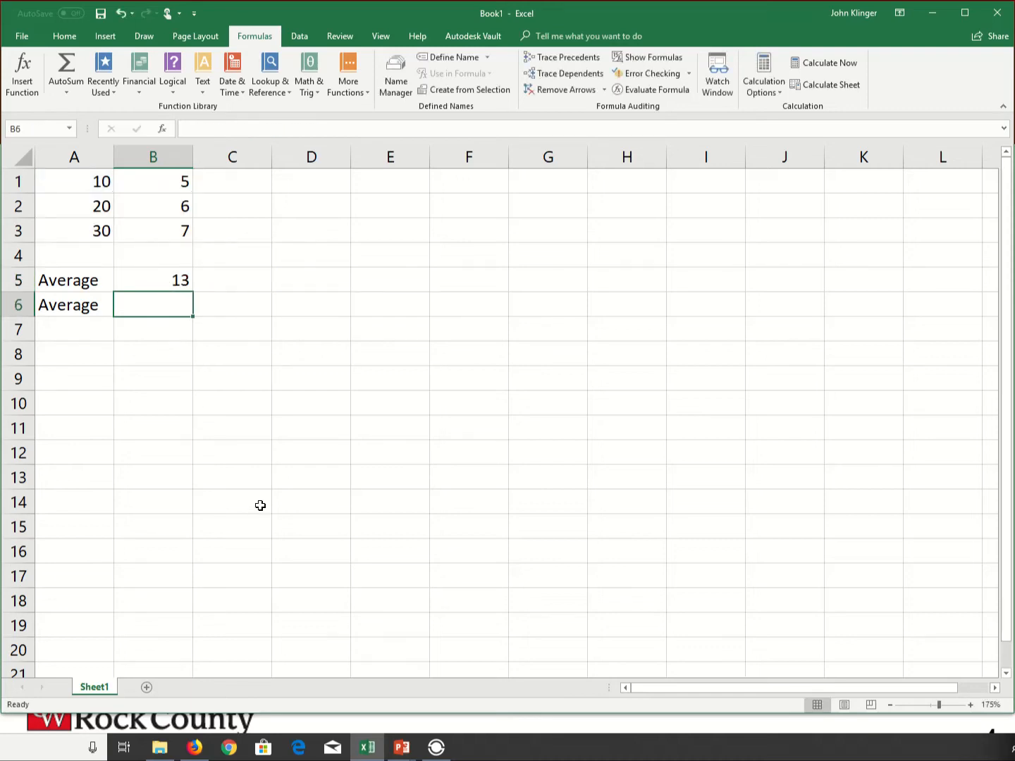
text(=)
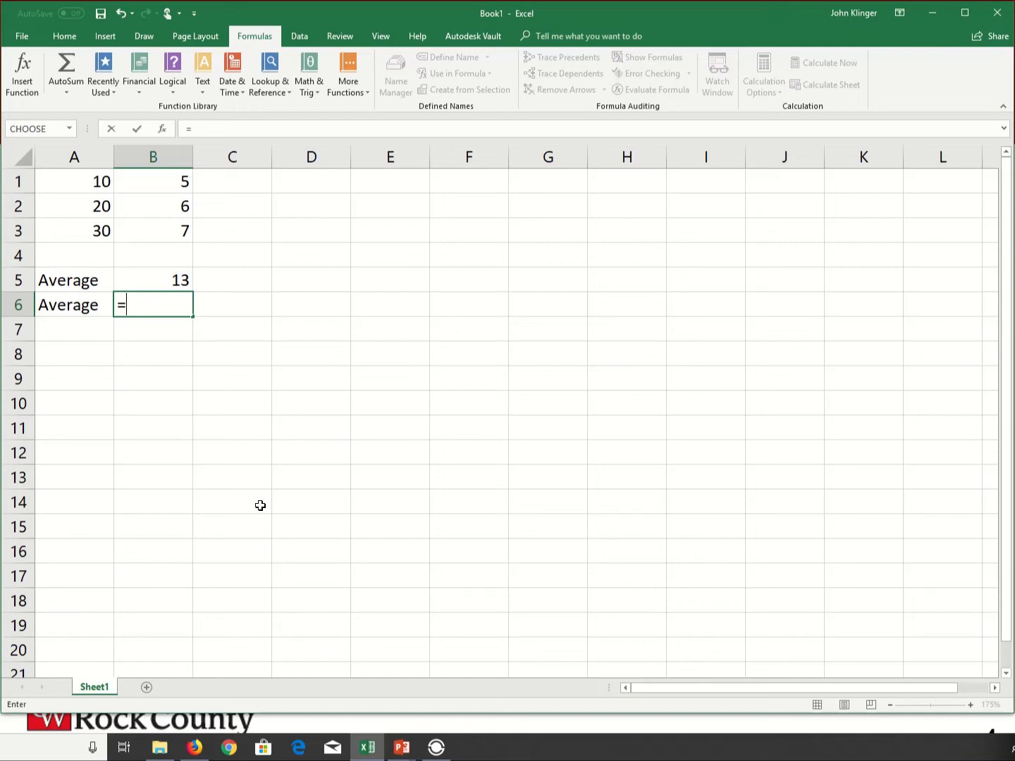
text(ave)
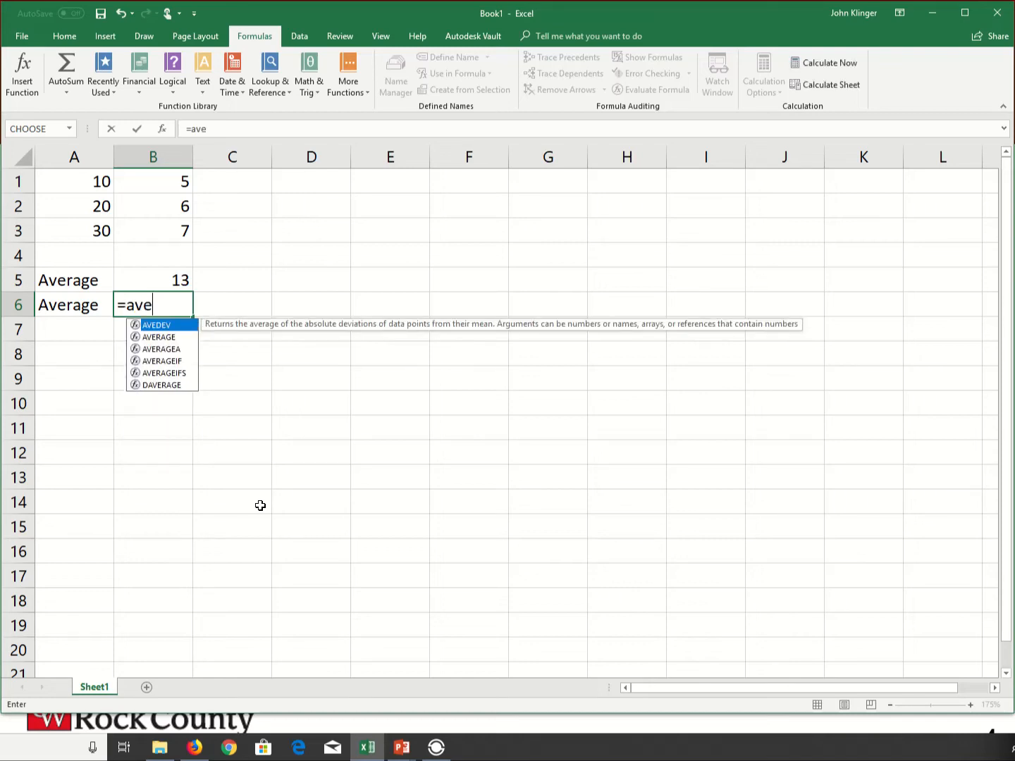
text(rage()
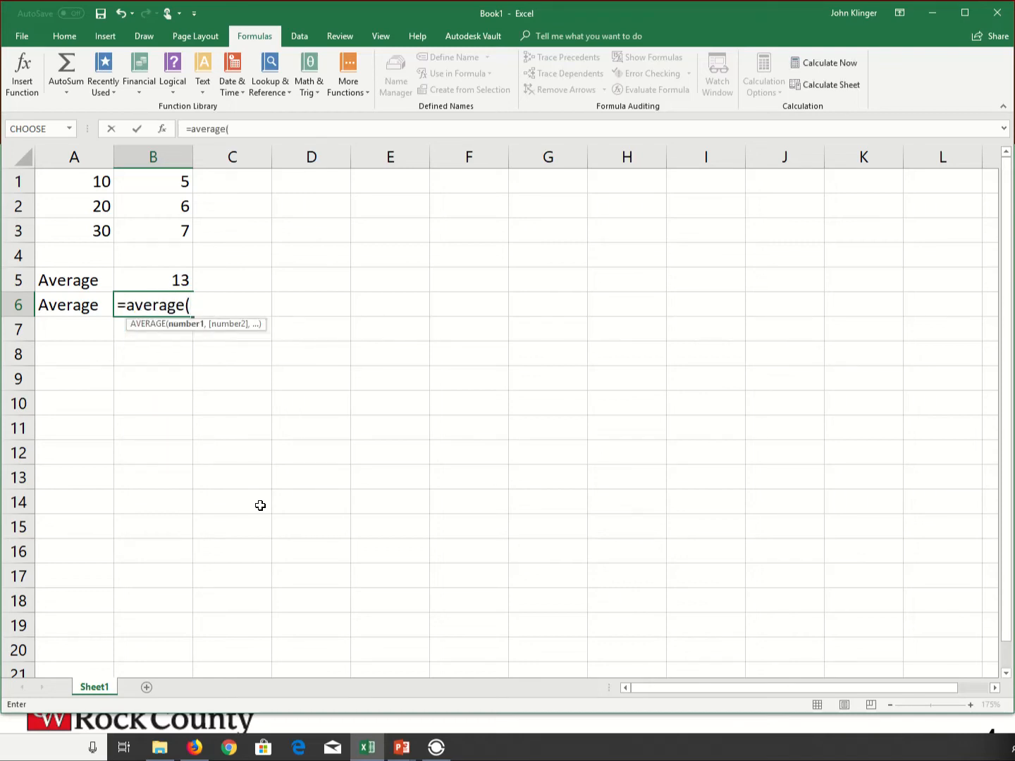
click(92, 183)
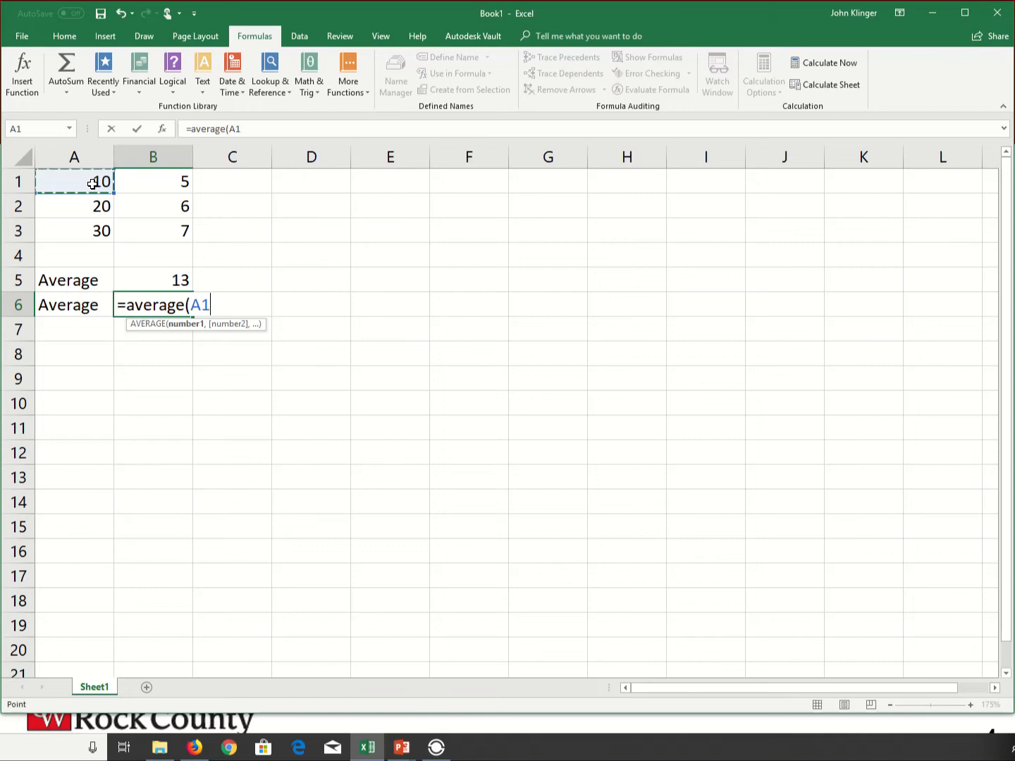
drag(92, 183, 141, 226)
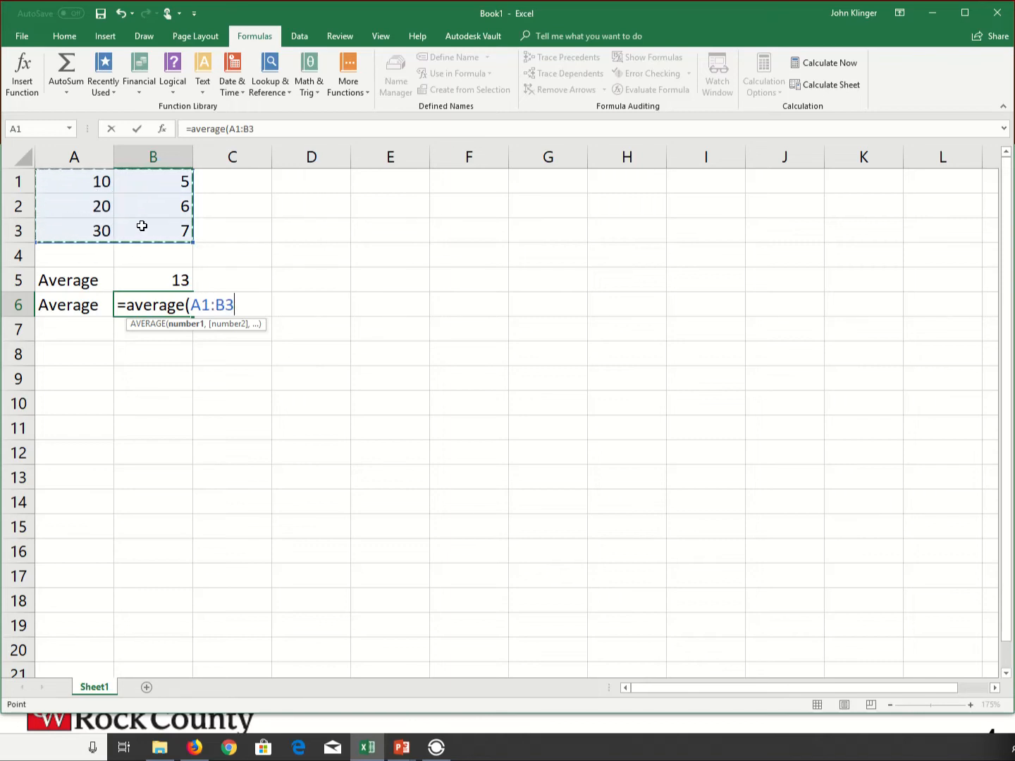
text())
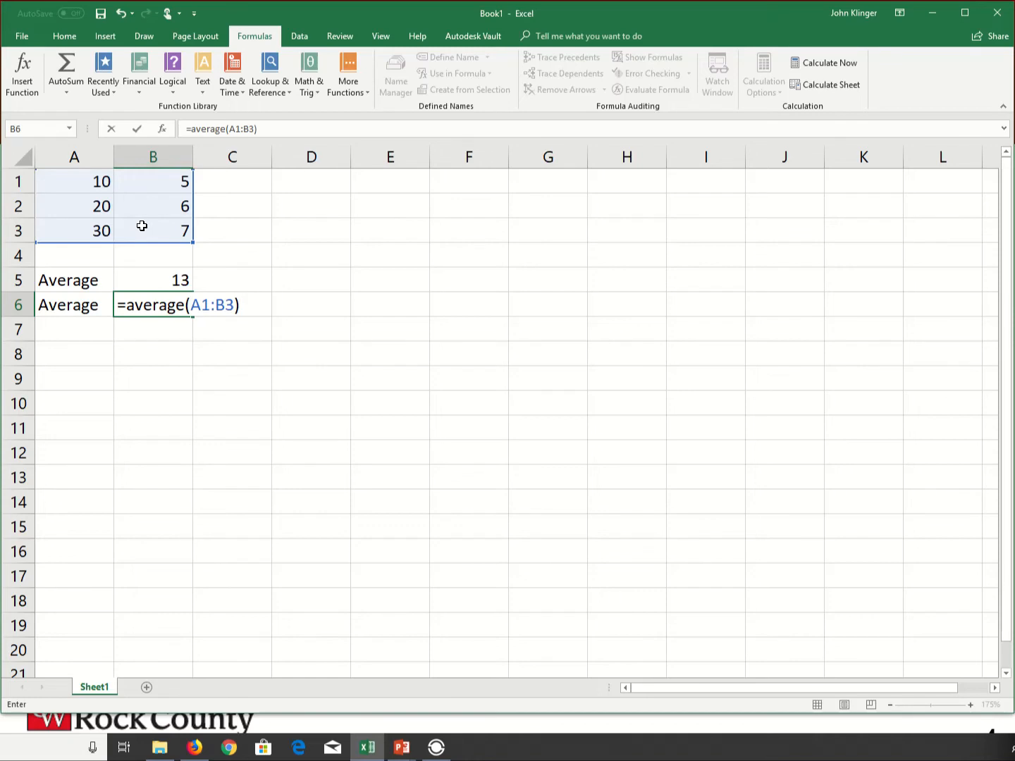
key(Return)
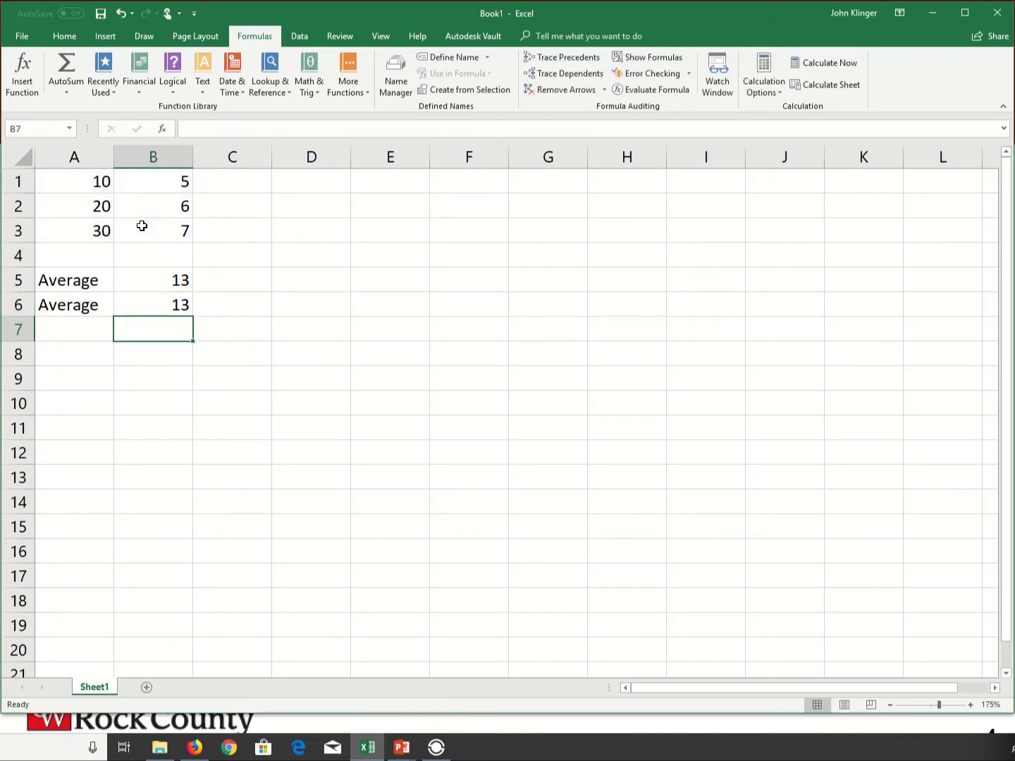
double_click(172, 305)
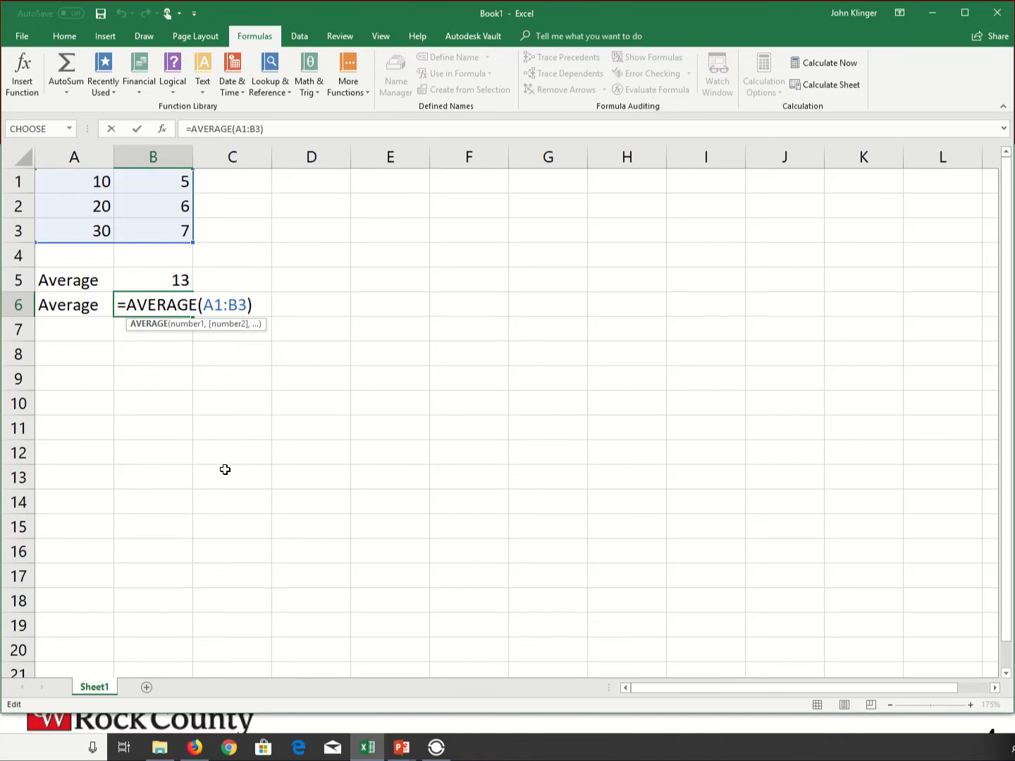
key(Escape)
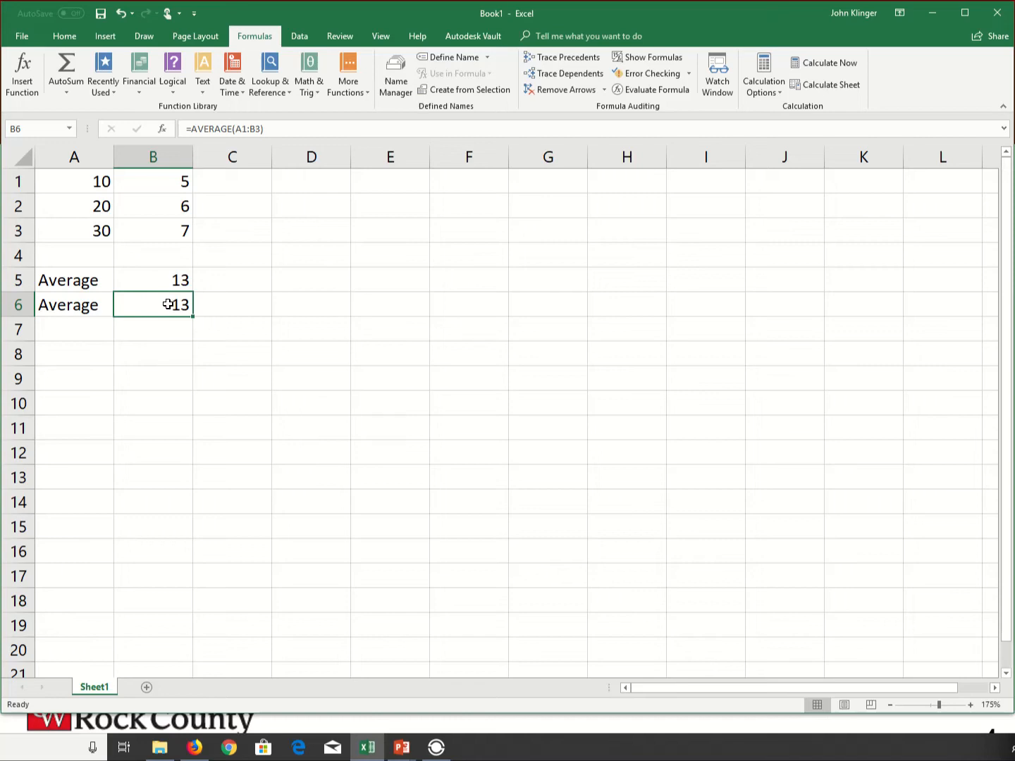
Step: Copy the B6 average formula into G7 to inspect its relative references, and clear the pasted copy
key(ctrl+c)
click(513, 414)
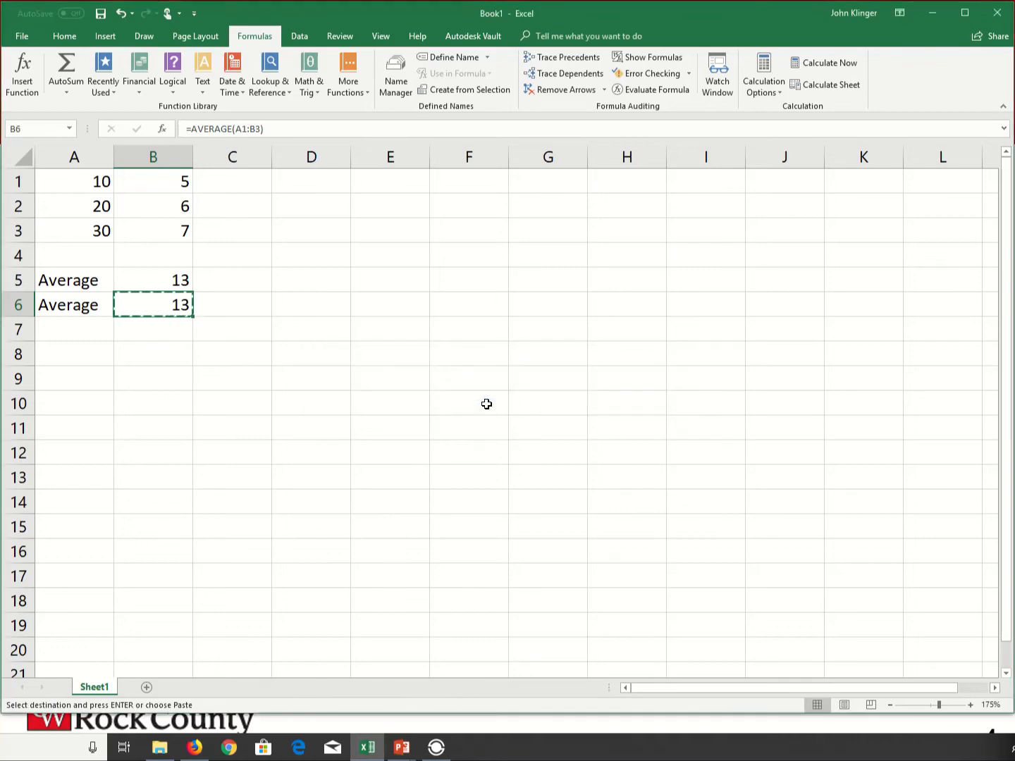
click(562, 330)
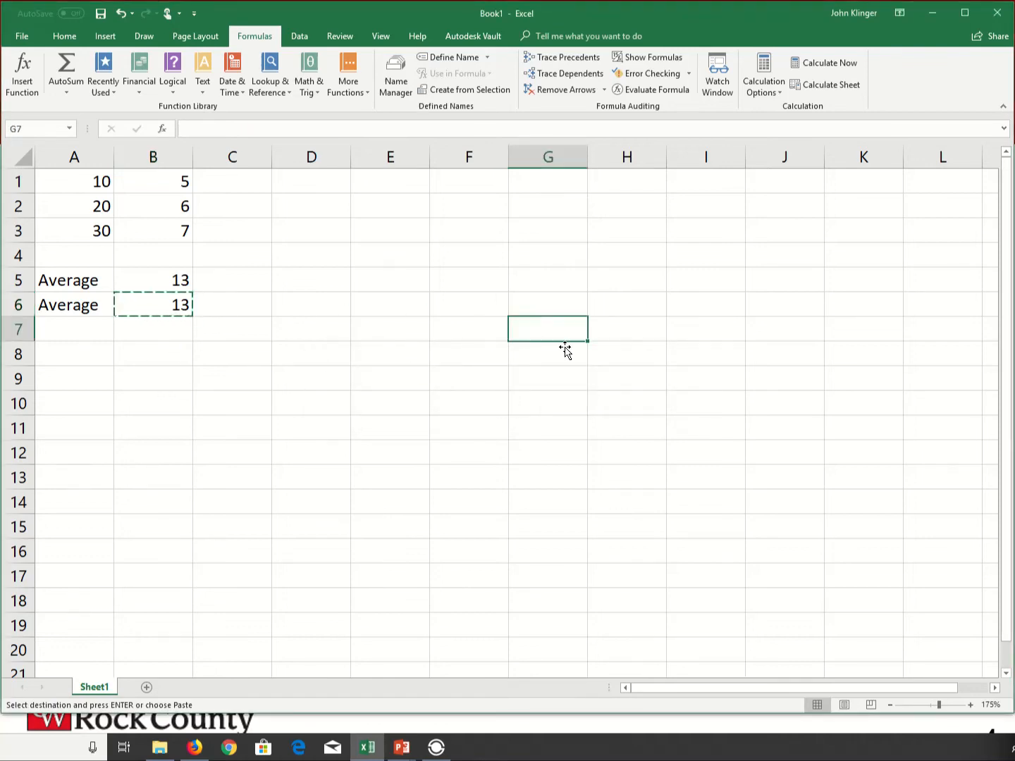
key(ctrl+v)
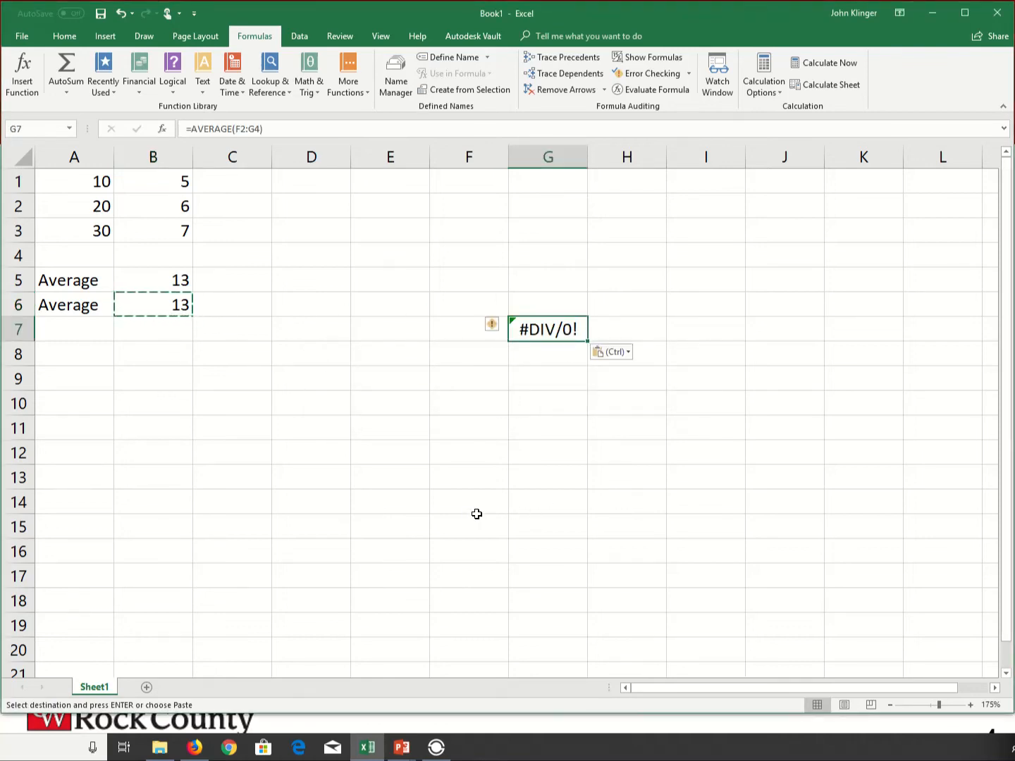
double_click(546, 329)
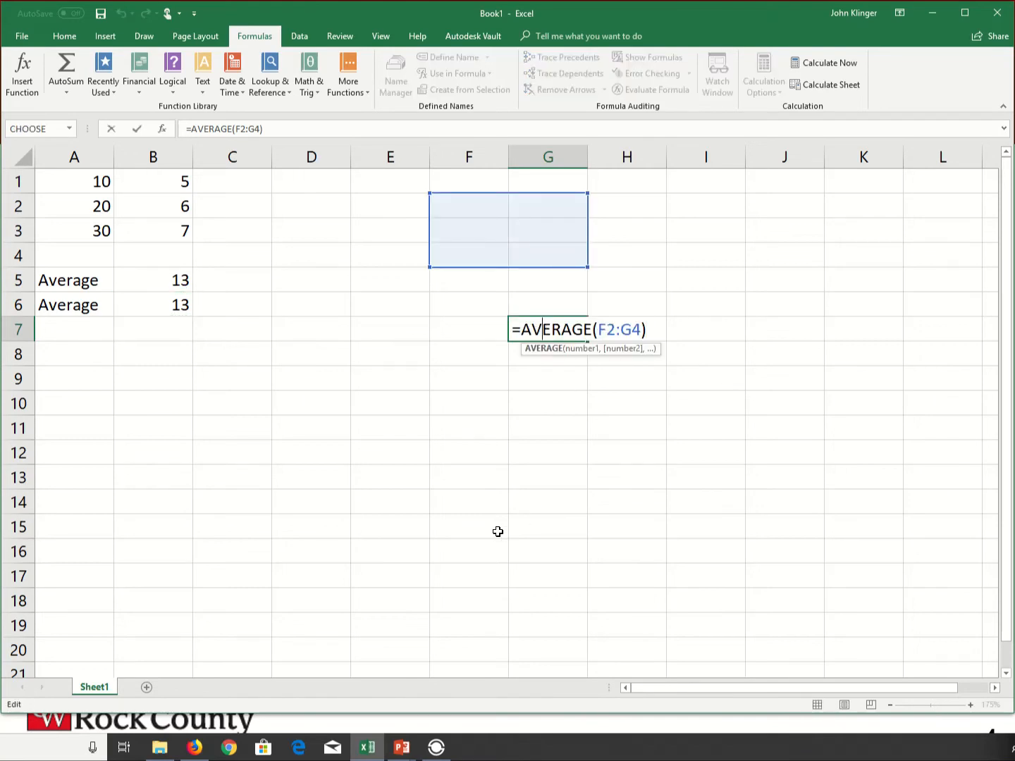
key(Escape)
key(Delete)
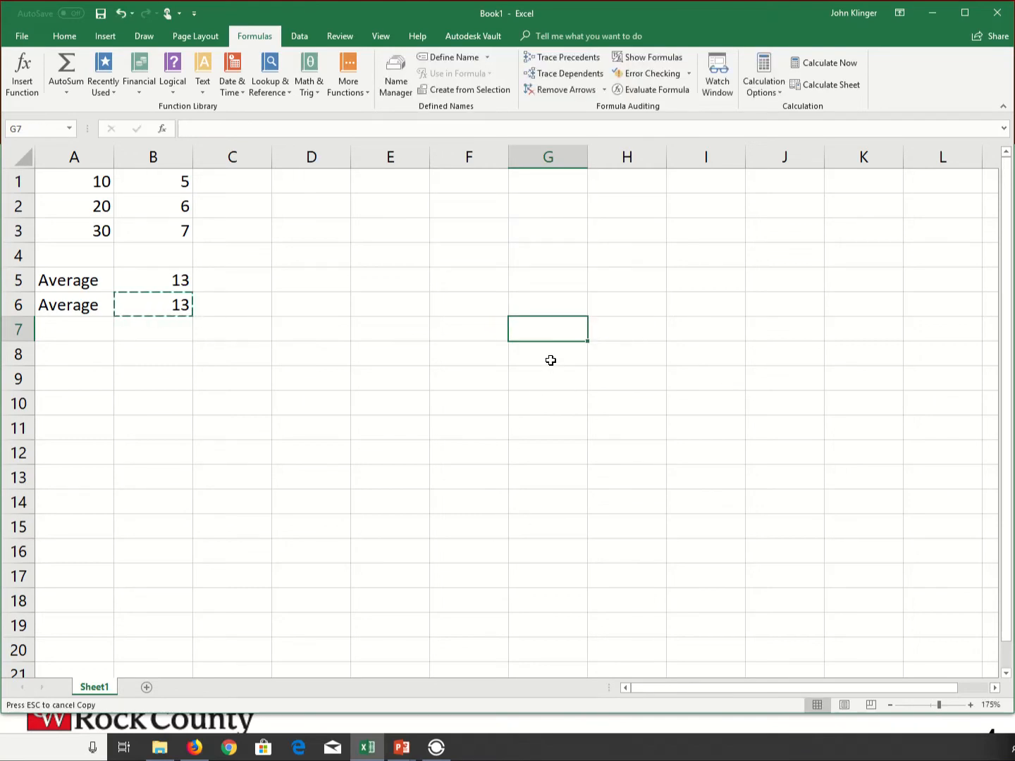
Step: Copy the B6 average formula into G6, check which range the copy refers to, and clear the cell
click(165, 313)
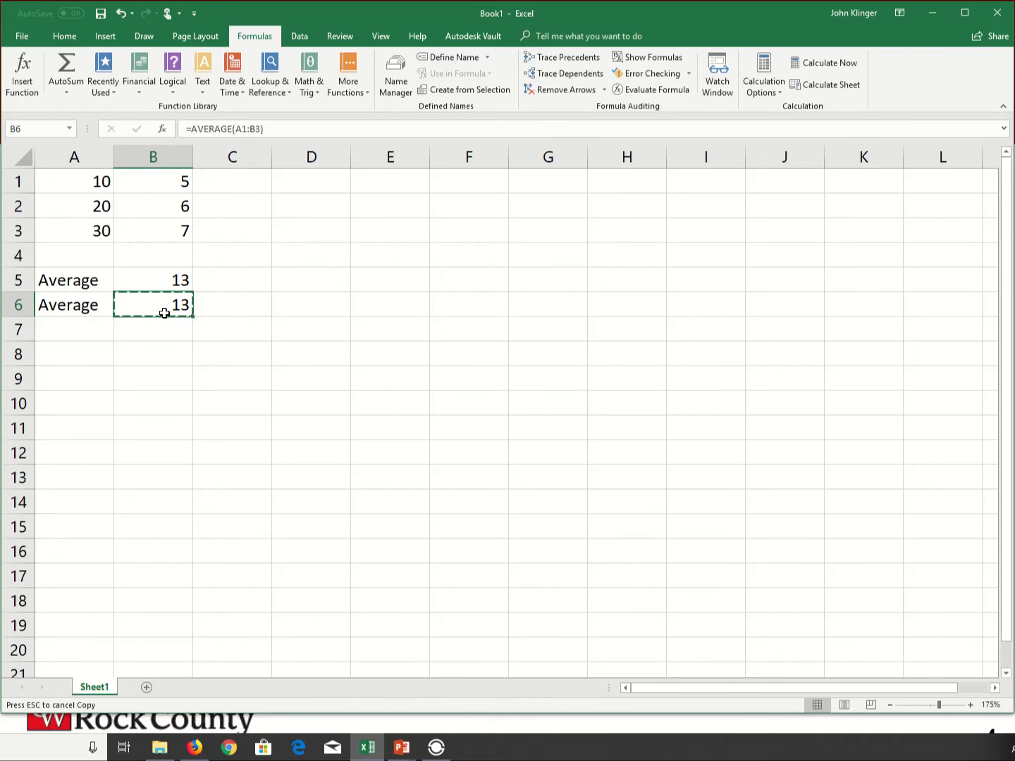
key(ctrl+c)
click(553, 302)
key(ctrl+v)
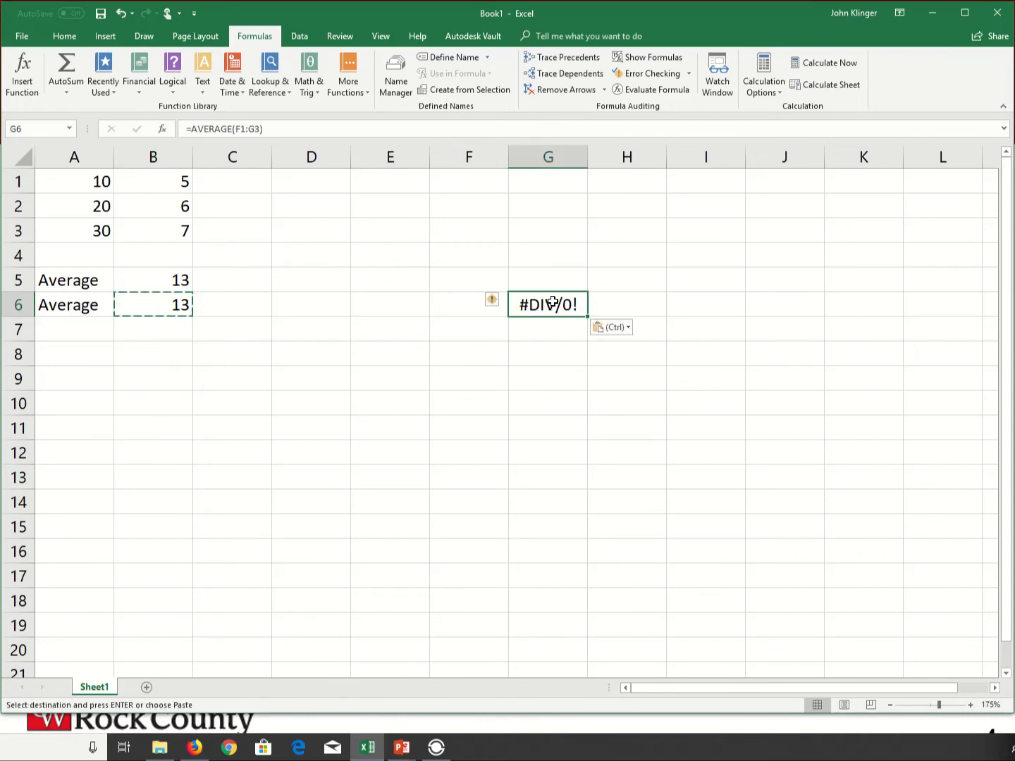
double_click(547, 304)
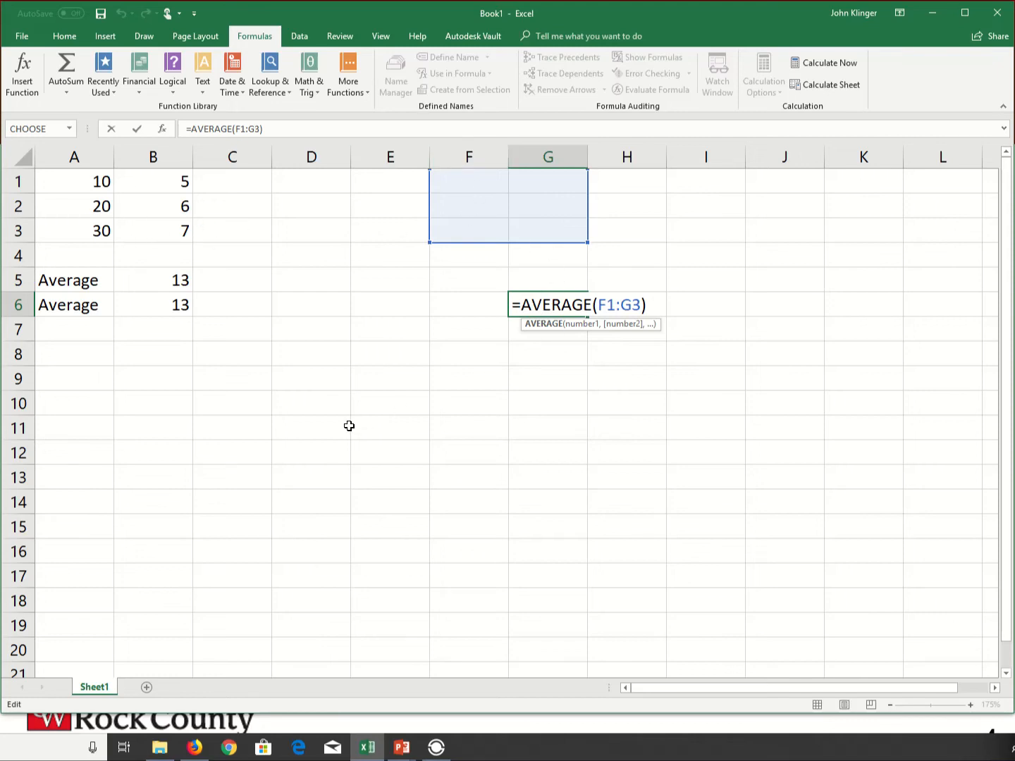
key(Escape)
key(Delete)
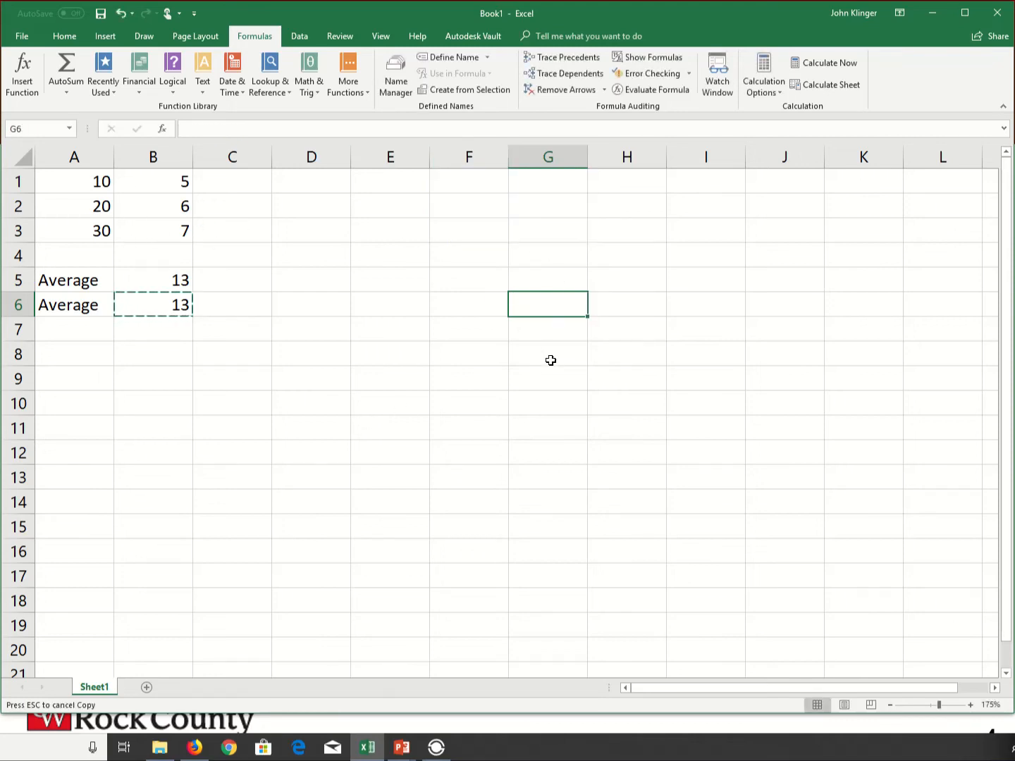
Step: Make both range references in B6 absolute so the formula reads =AVERAGE($A$1:$B$3)
click(176, 305)
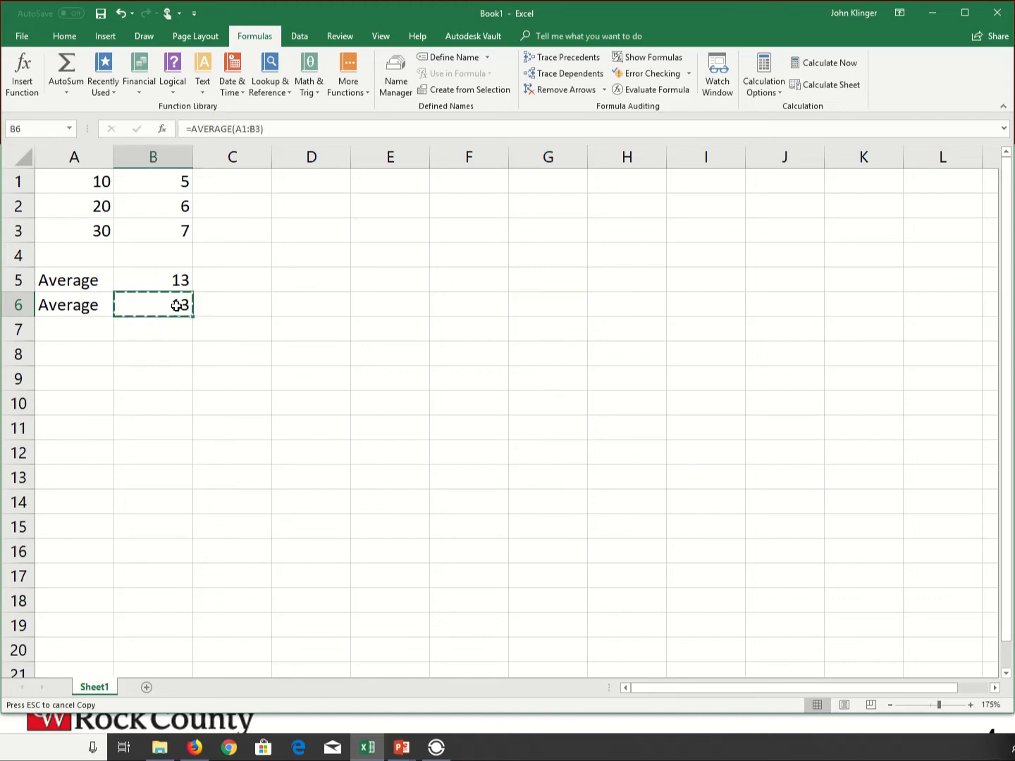
double_click(176, 305)
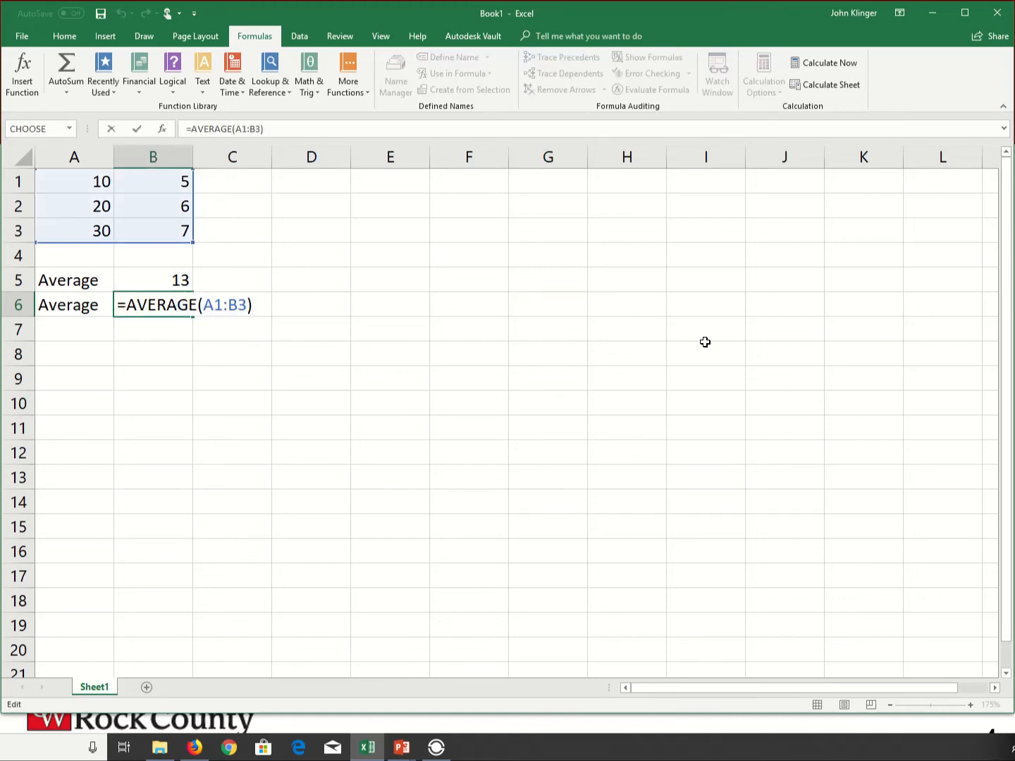
key(Left)
key(Left)
key(Left)
key(Left)
key(Left)
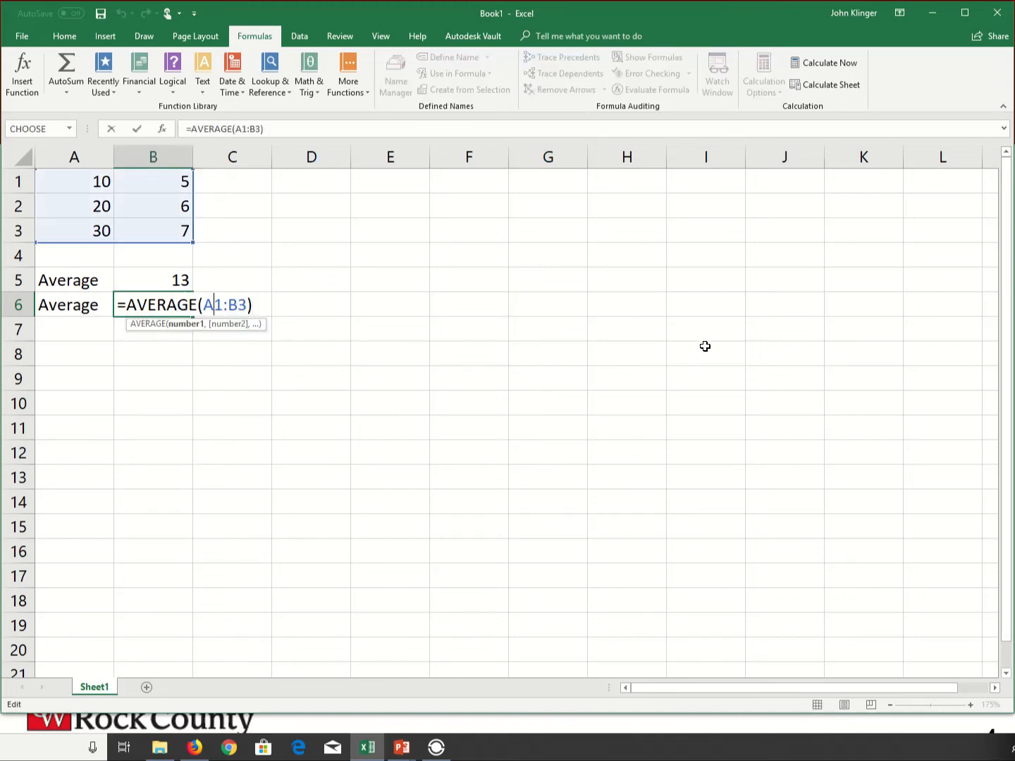
key(F4)
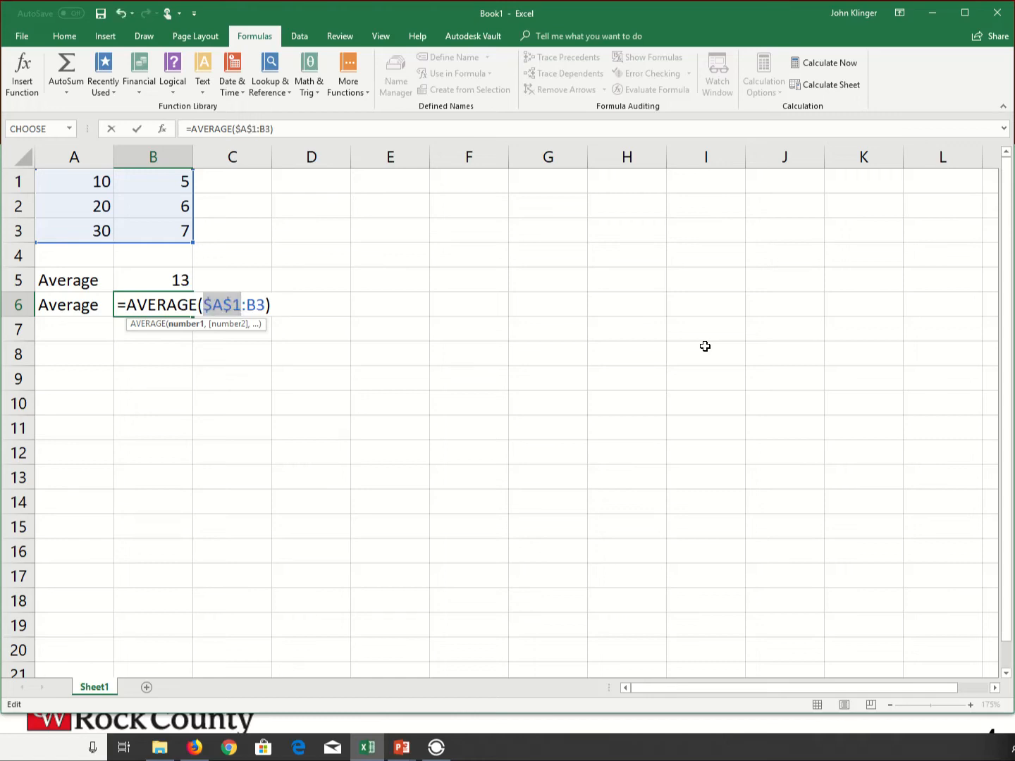
key(Right)
key(Right)
key(Right)
key(F4)
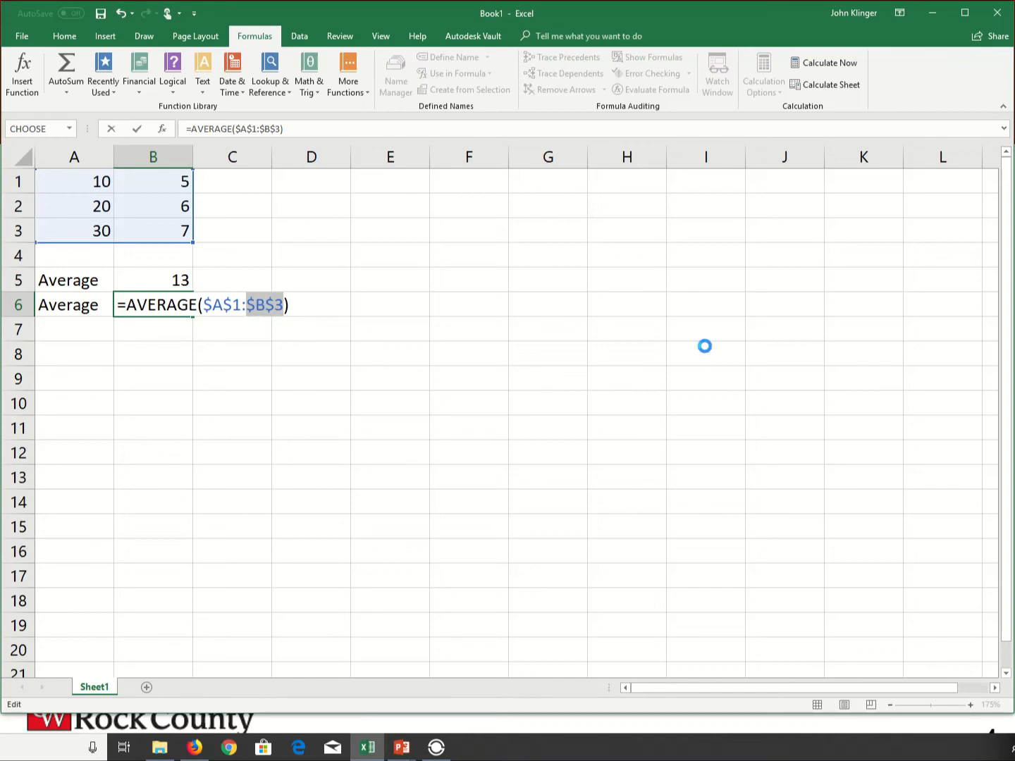
key(ctrl+Return)
Step: Copy the absolute-reference average formula from B6 into F6 and inspect the pasted formula's references
key(ctrl+c)
key(Down)
click(141, 301)
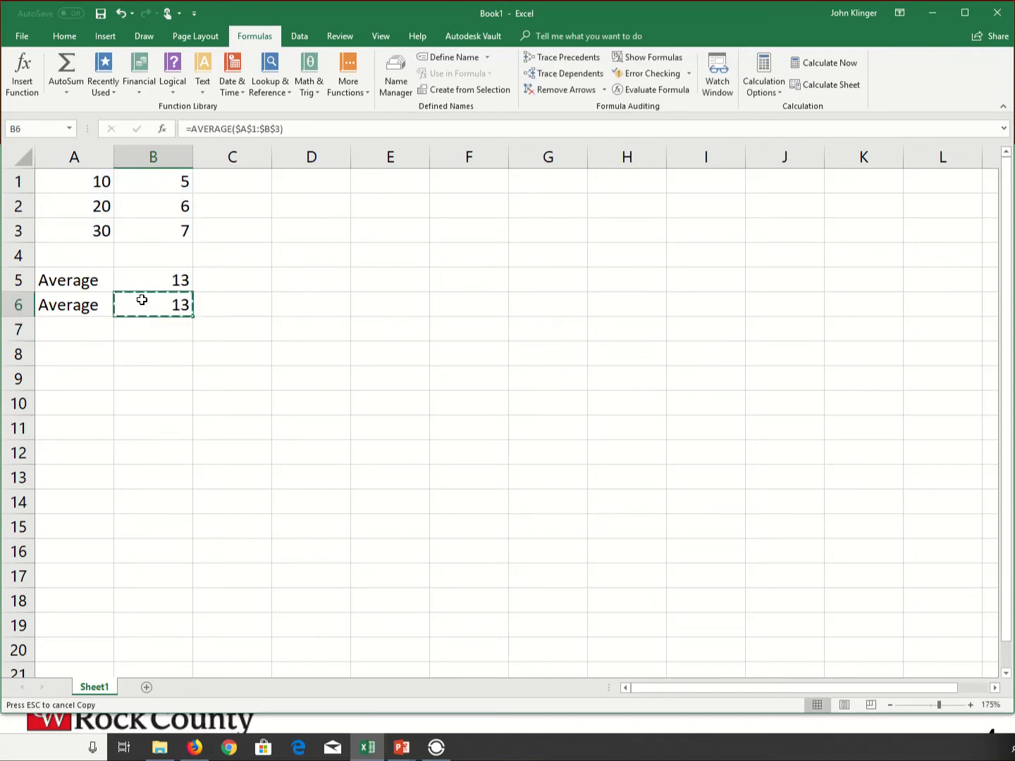
click(494, 299)
key(ctrl+v)
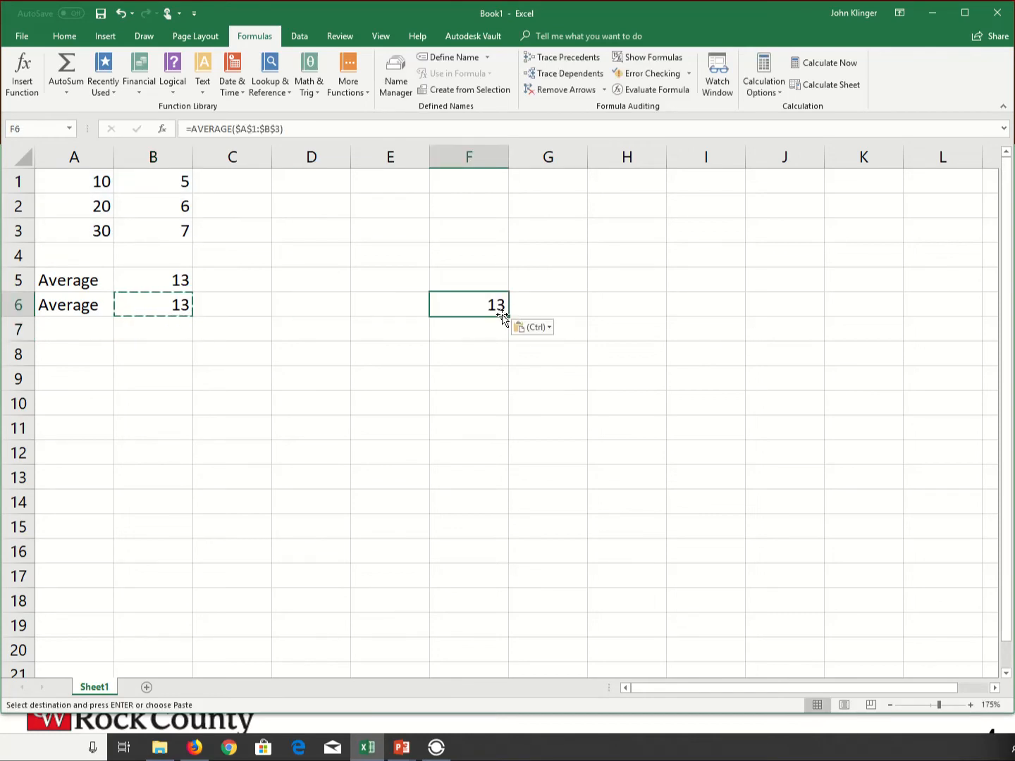
click(494, 365)
double_click(495, 304)
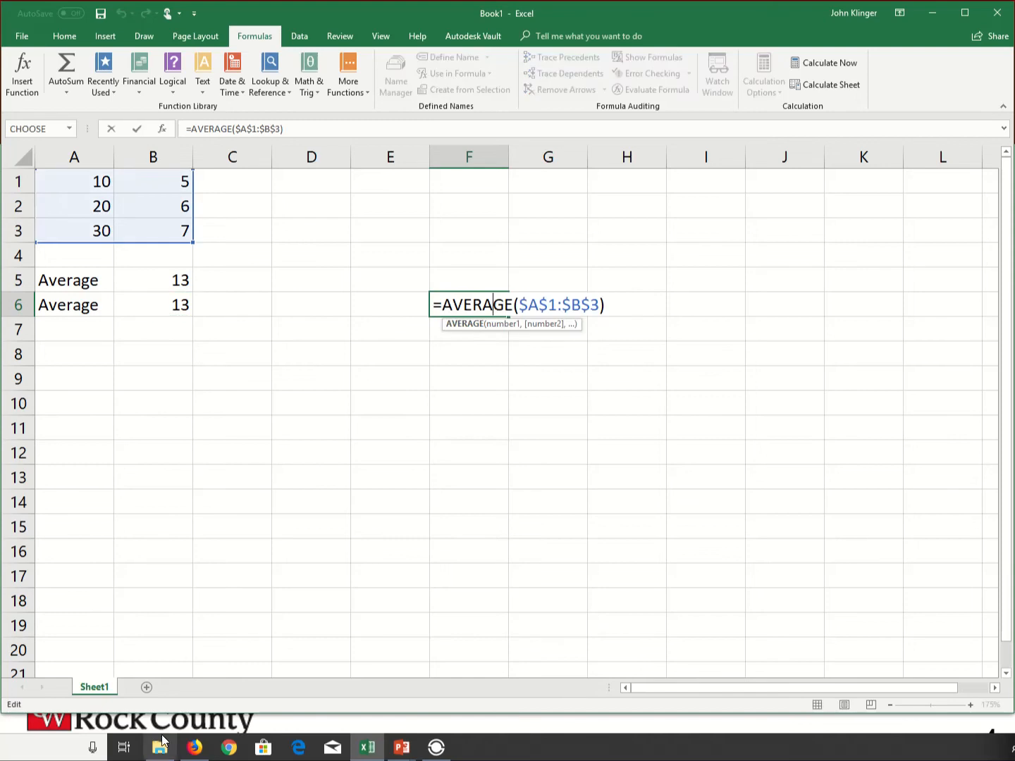
click(311, 402)
Step: Paste the B6 formula into D12 and E14:F14, and inspect the references in the row 14 copies
click(179, 304)
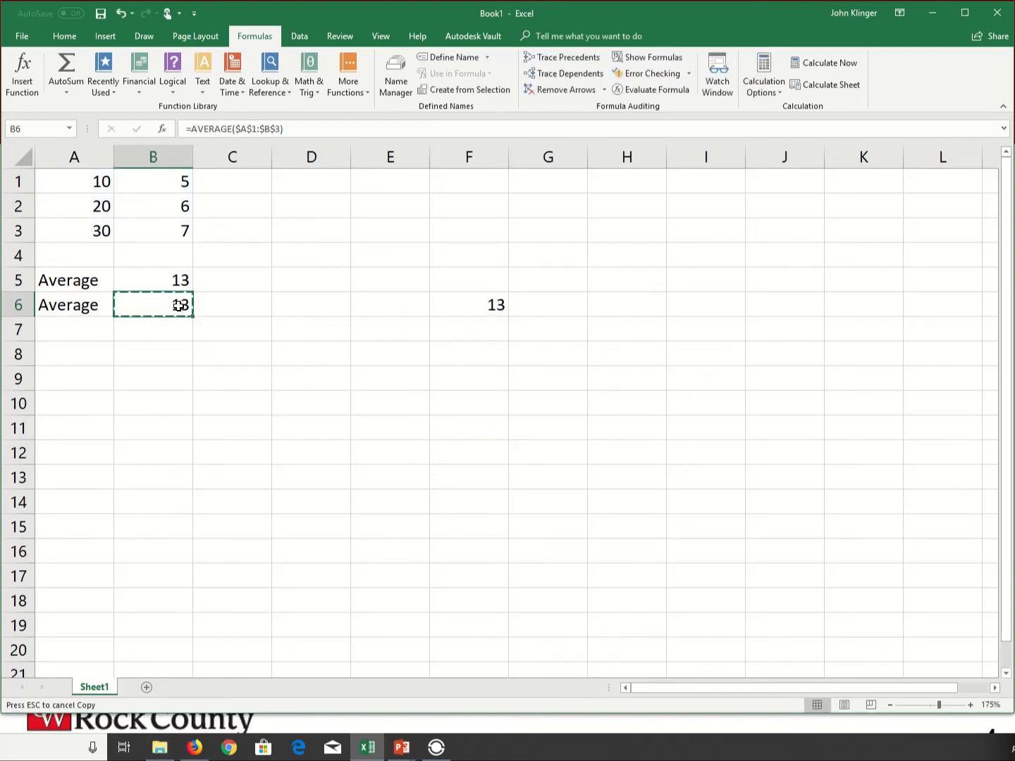
click(284, 446)
key(ctrl+v)
drag(425, 506, 487, 502)
key(ctrl+v)
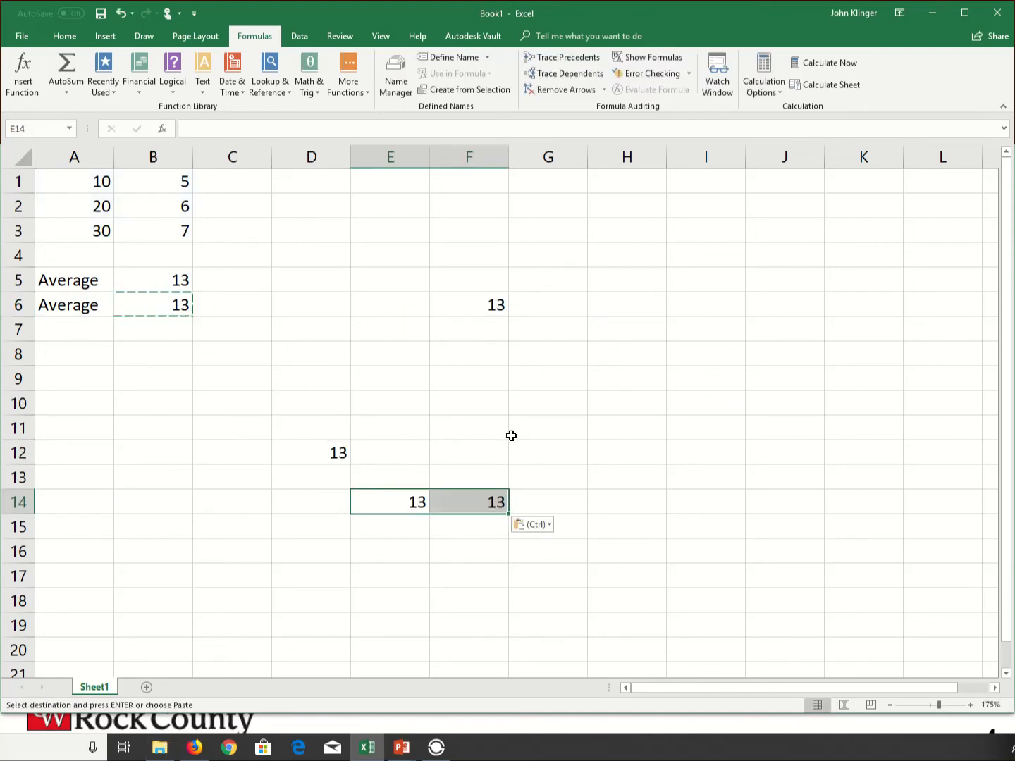
double_click(477, 506)
double_click(421, 505)
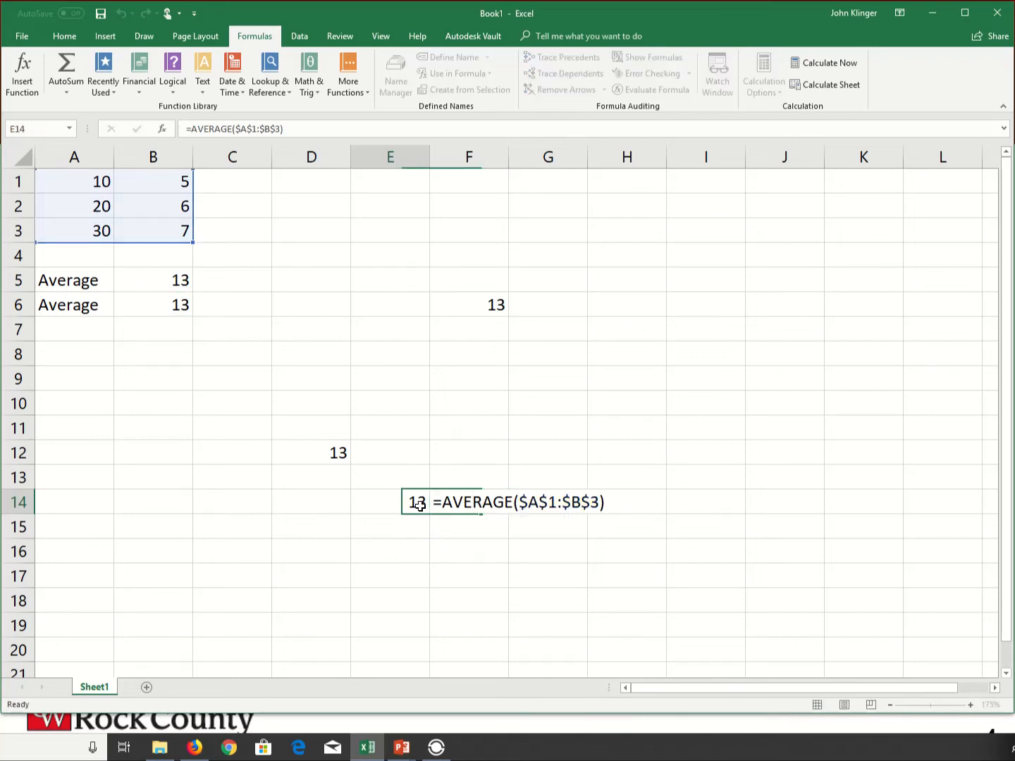
key(Escape)
Step: Clear the range D5:F14 to remove the pasted test formulas
drag(496, 511, 317, 276)
key(Delete)
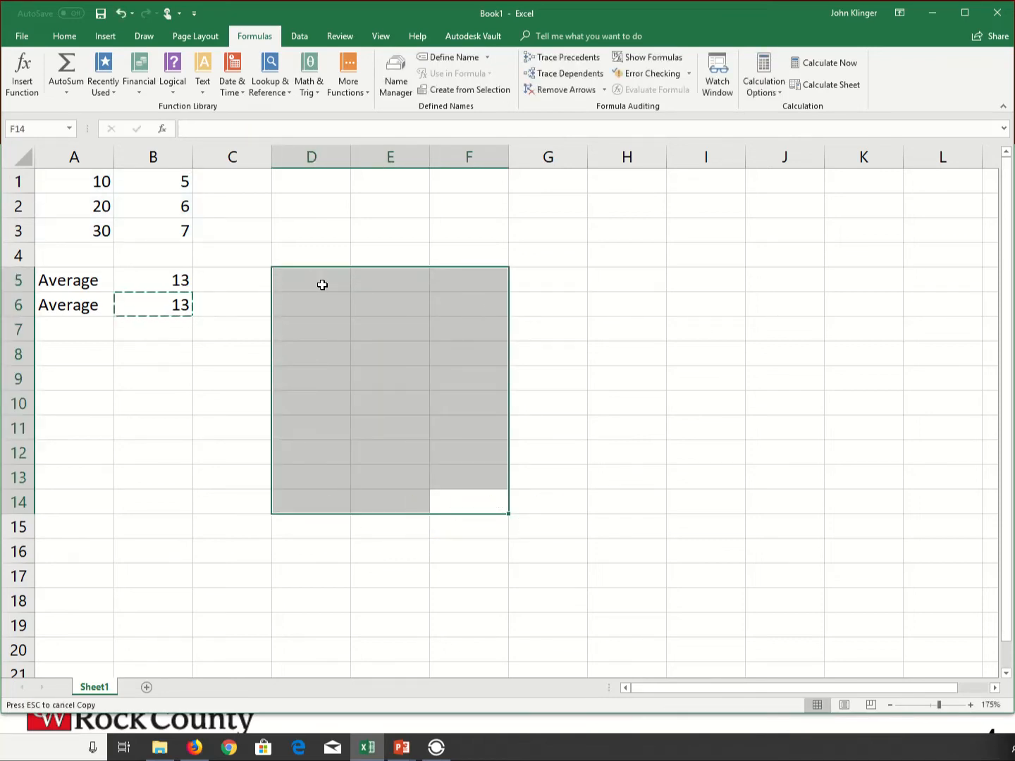
click(763, 432)
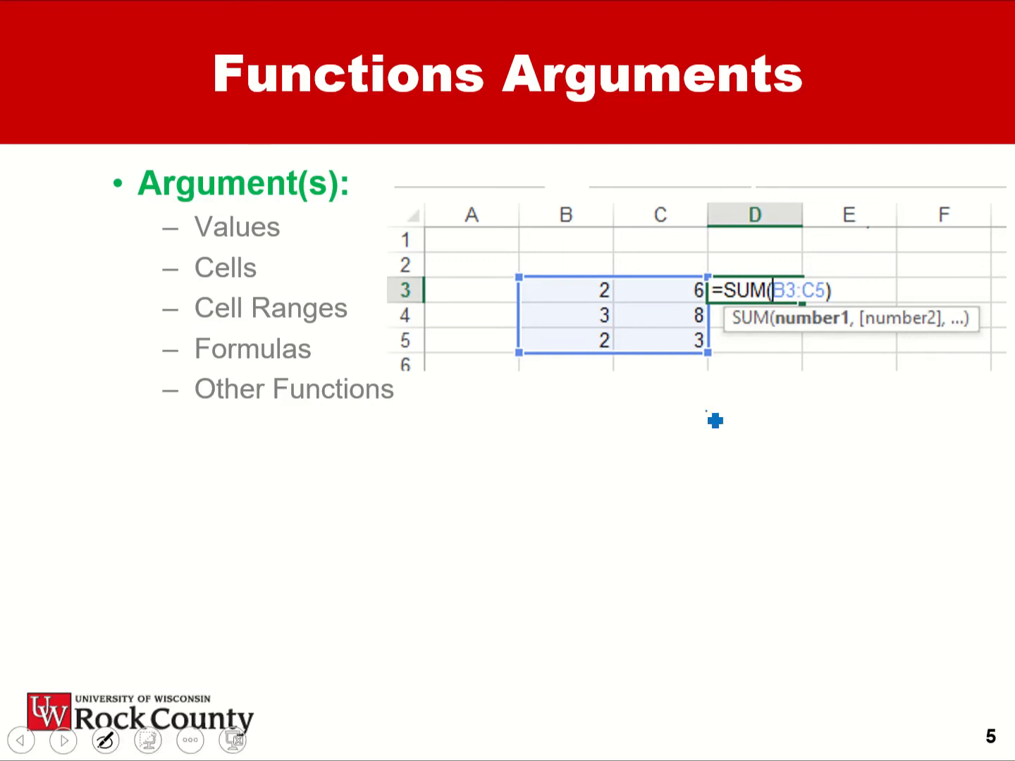
mouse_move(869, 227)
mouse_down()
mouse_move(820, 276)
mouse_move(854, 270)
mouse_up()
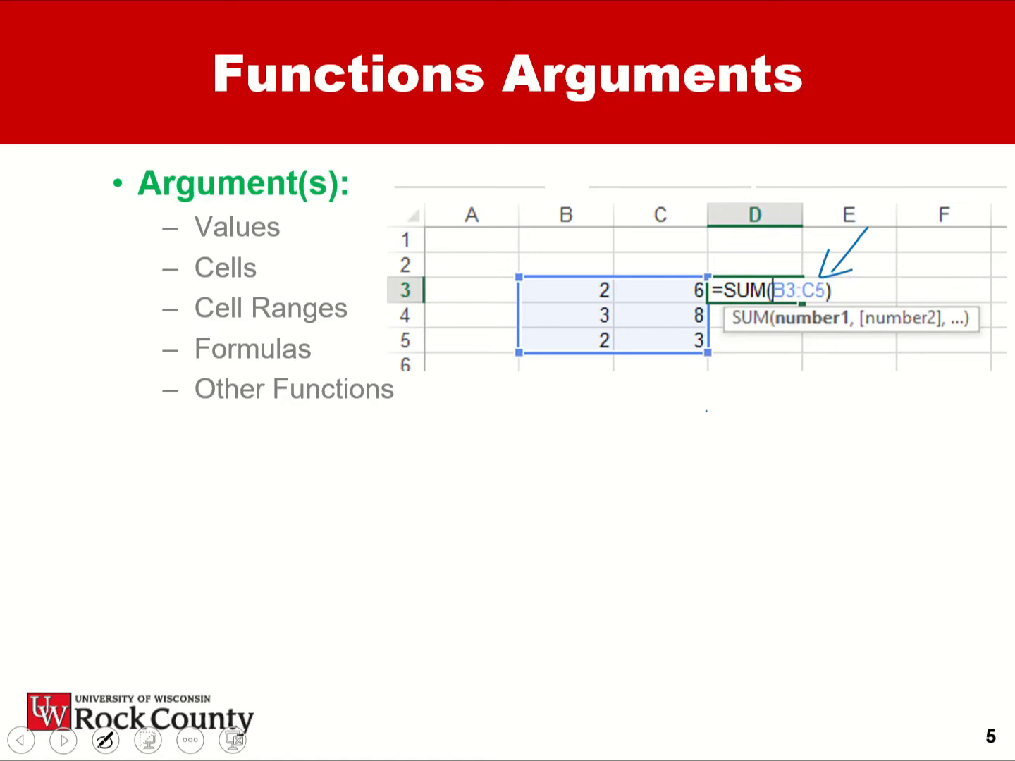
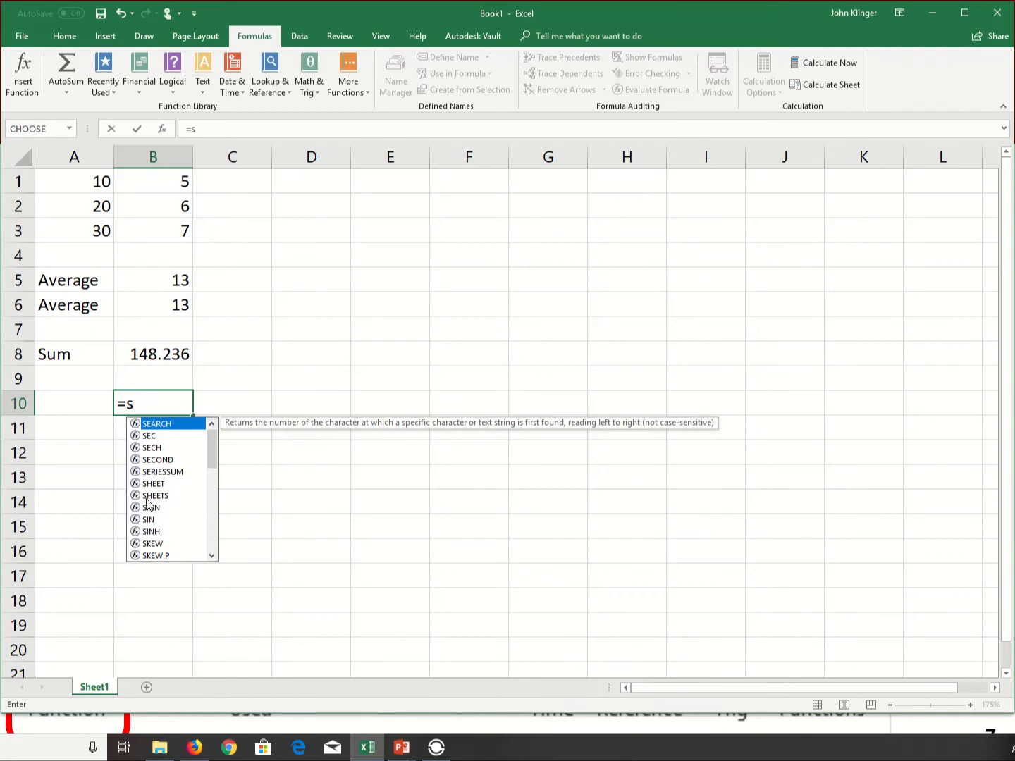
Step: Browse the suggested functions starting with S, and complete the formula in B10 as =SUM(B1:B3)
scroll(154, 544, down, 1)
scroll(154, 544, down, 7)
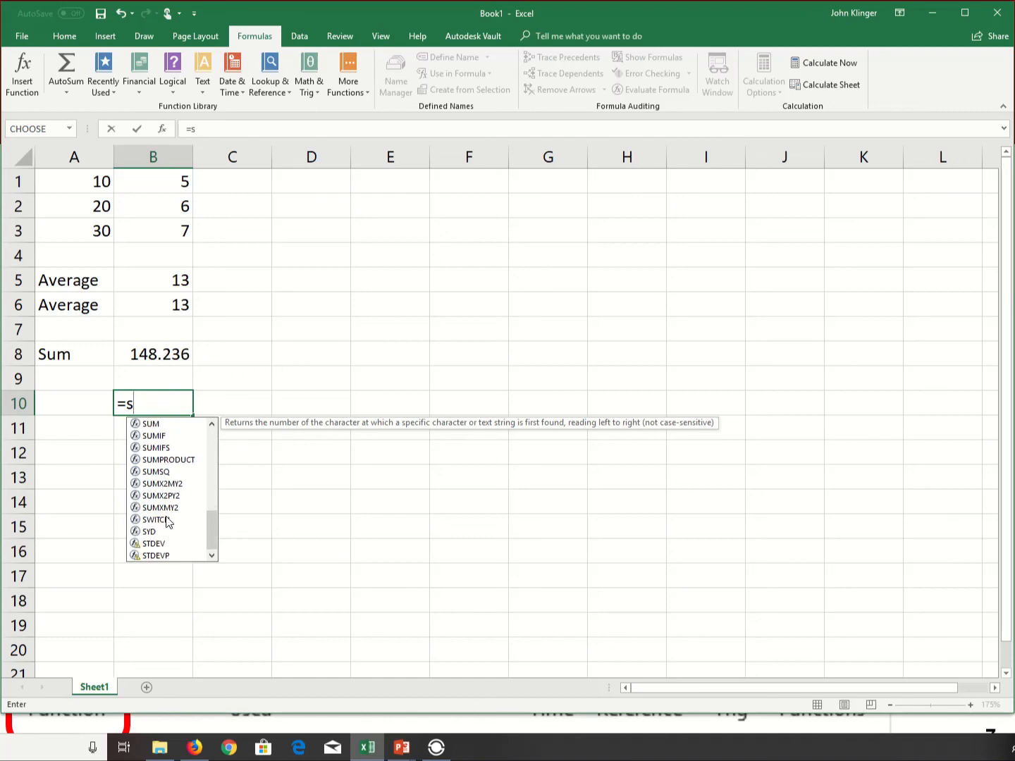
scroll(187, 543, up, 1)
scroll(186, 543, up, 8)
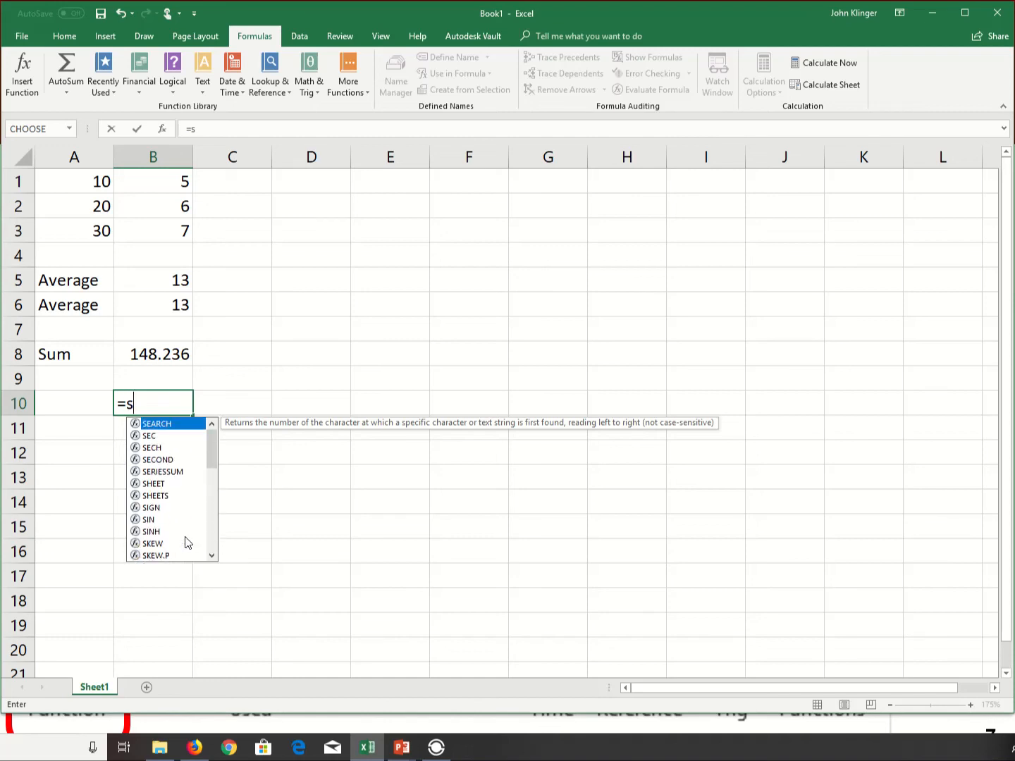
text(um()
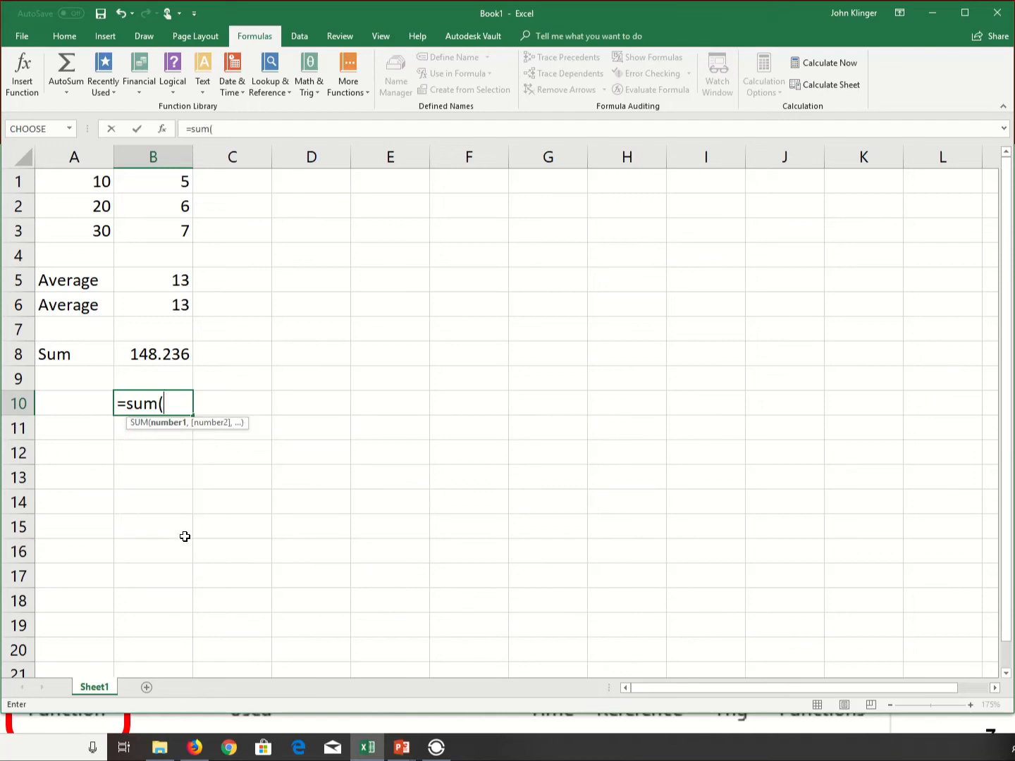
drag(180, 181, 174, 239)
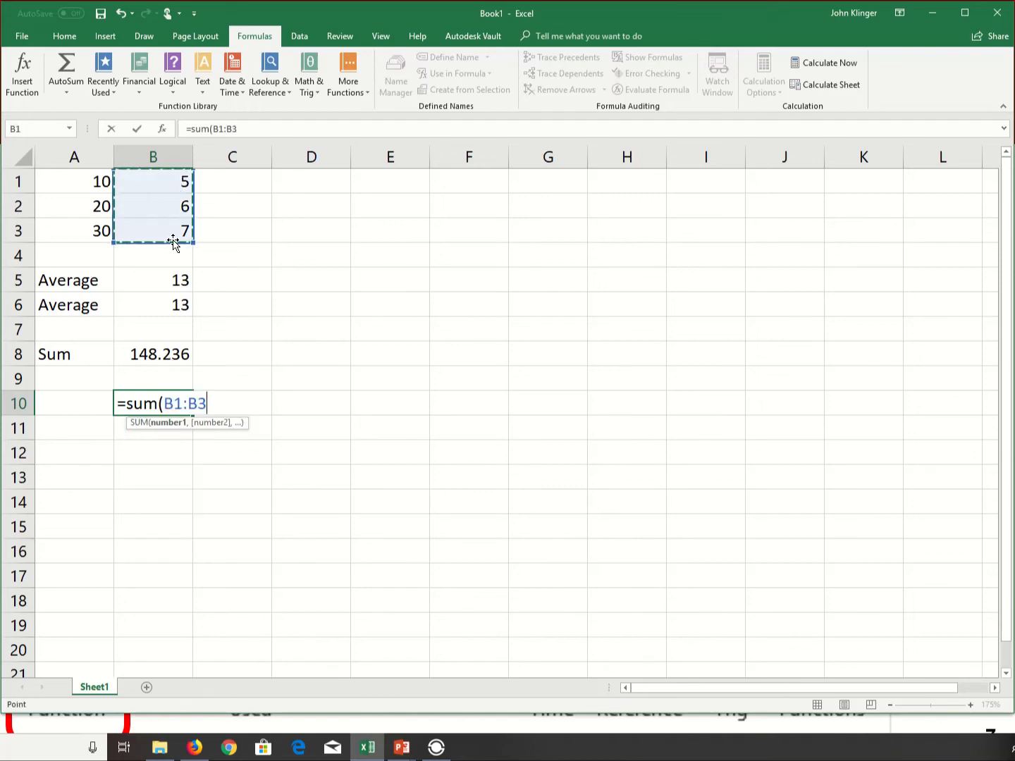
text())
key(Return)
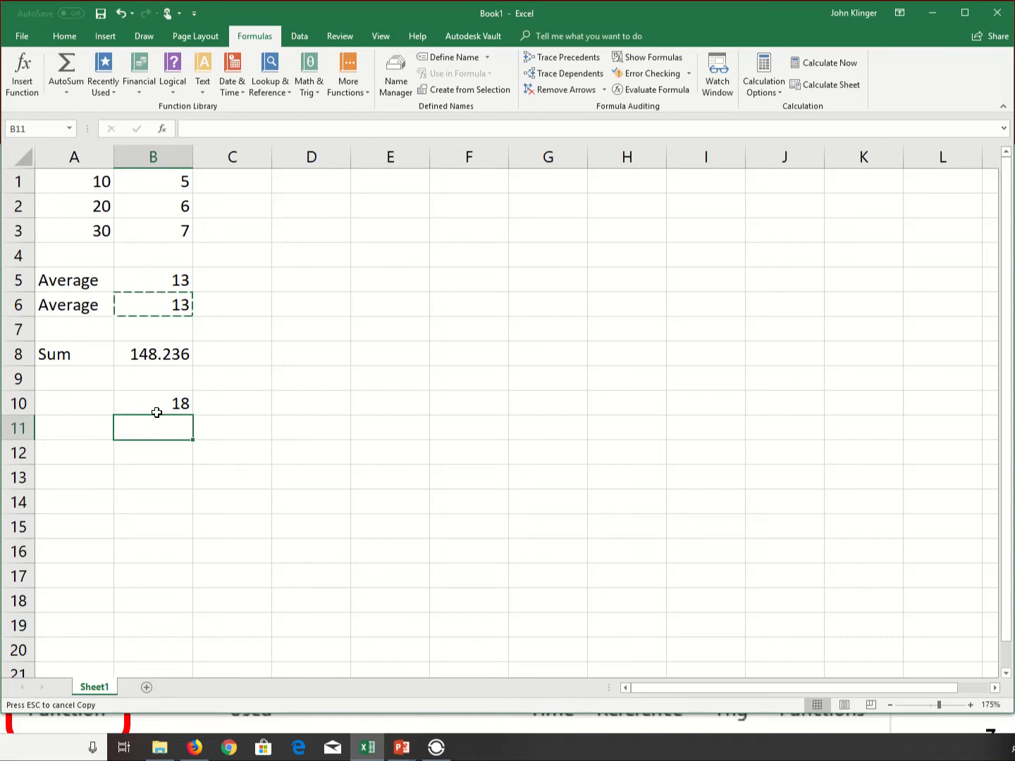
Step: Browse the Math & Trig function library from ABS to TRUNC to examine which functions it offers
click(316, 95)
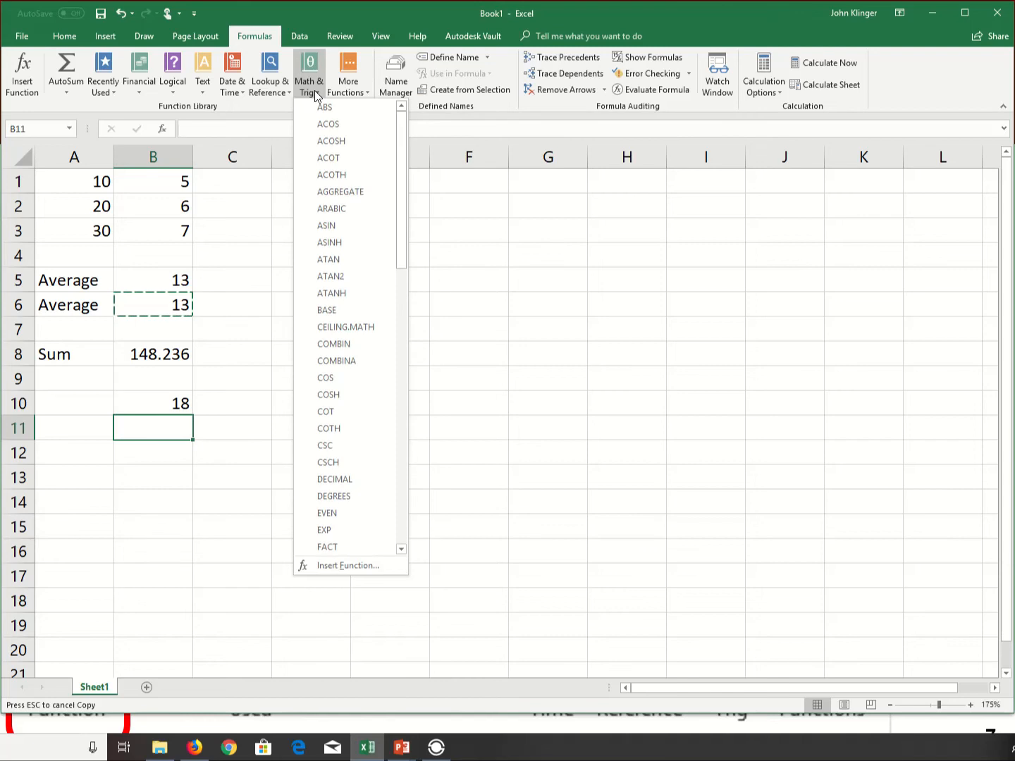
scroll(365, 258, down, 16)
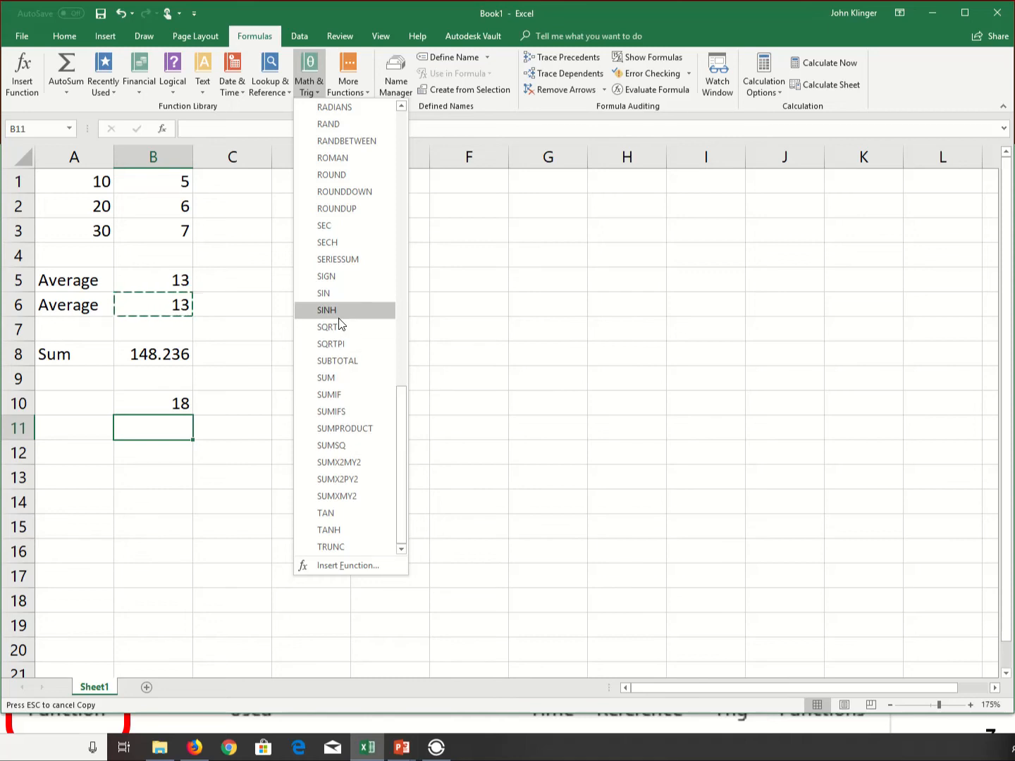
scroll(339, 299, up, 6)
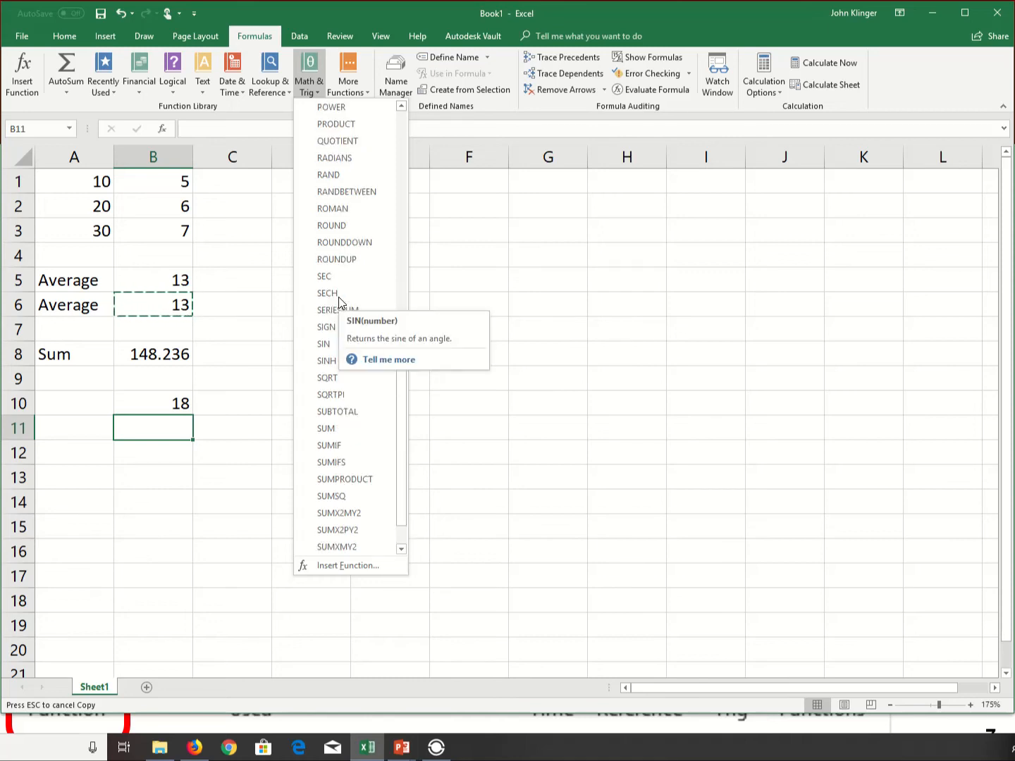
scroll(339, 300, up, 7)
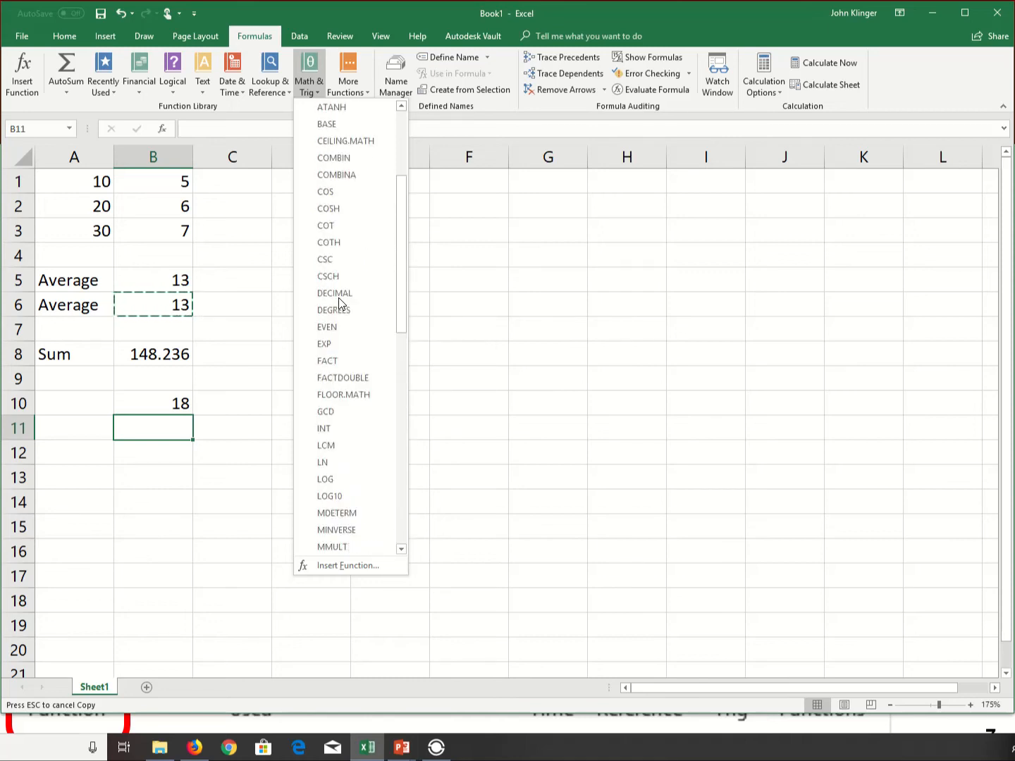
scroll(336, 322, up, 3)
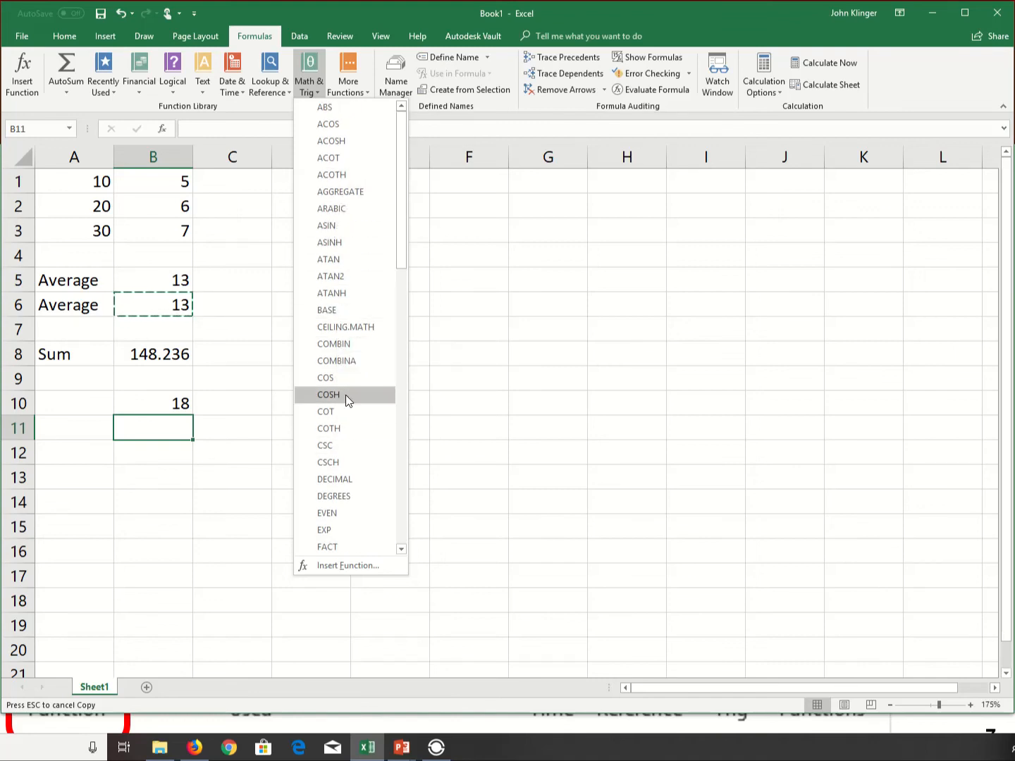
scroll(344, 399, down, 1)
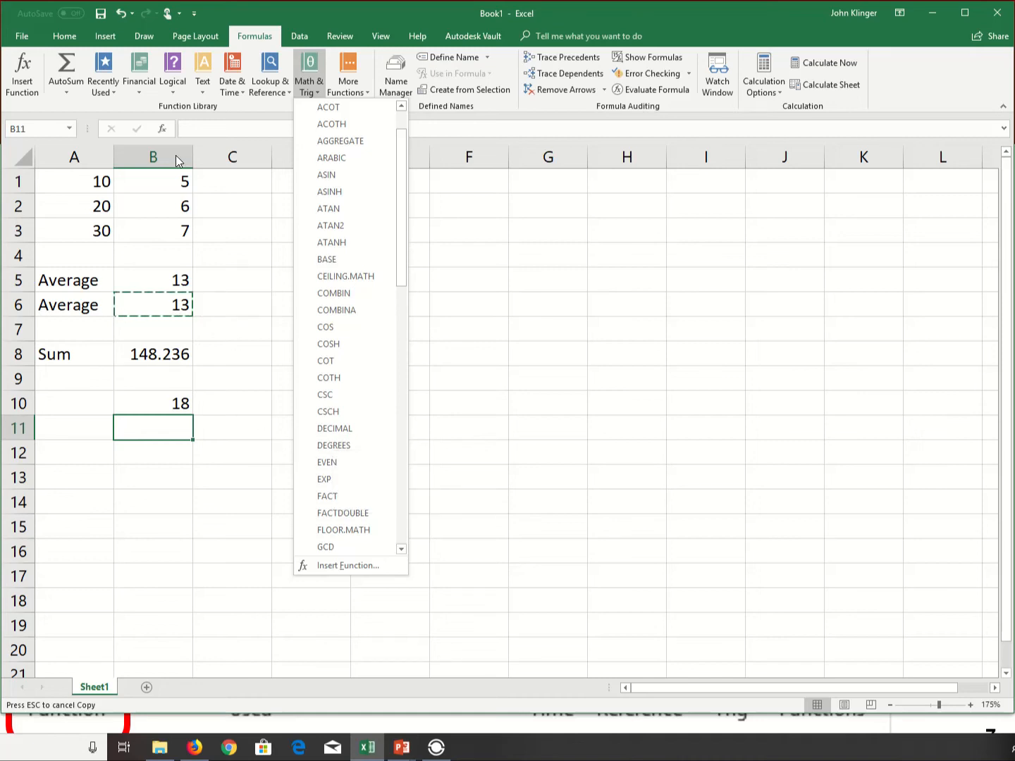
Step: Open the Insert Function dialog for cell B11 and search for "sum"
click(262, 217)
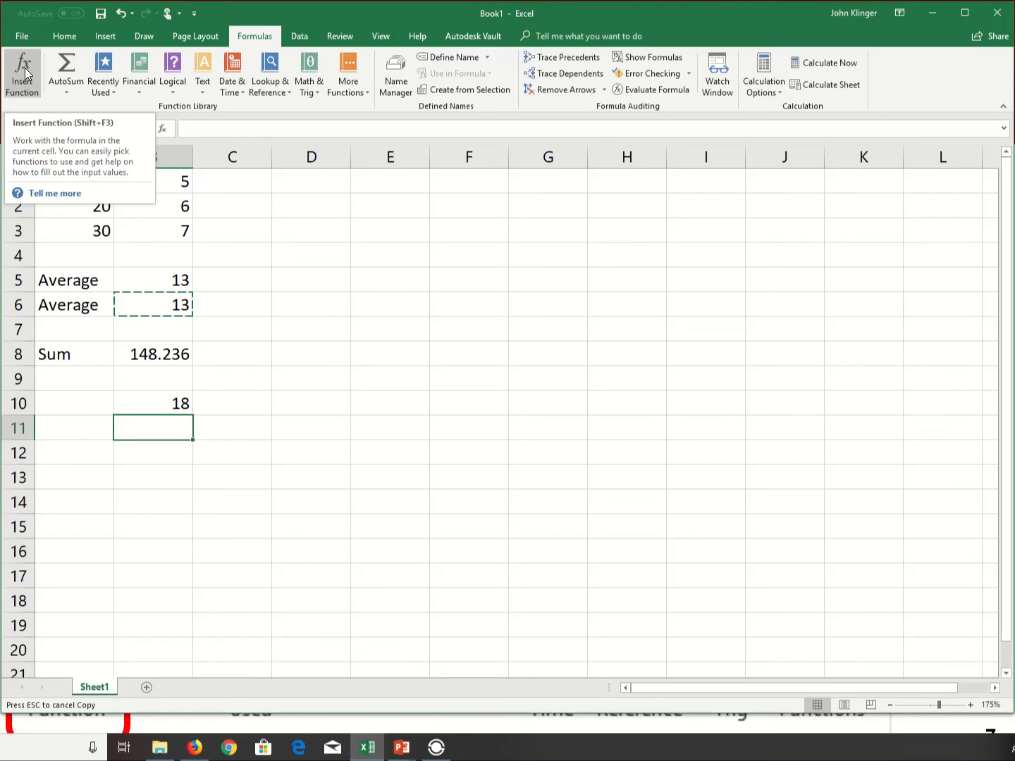
click(25, 68)
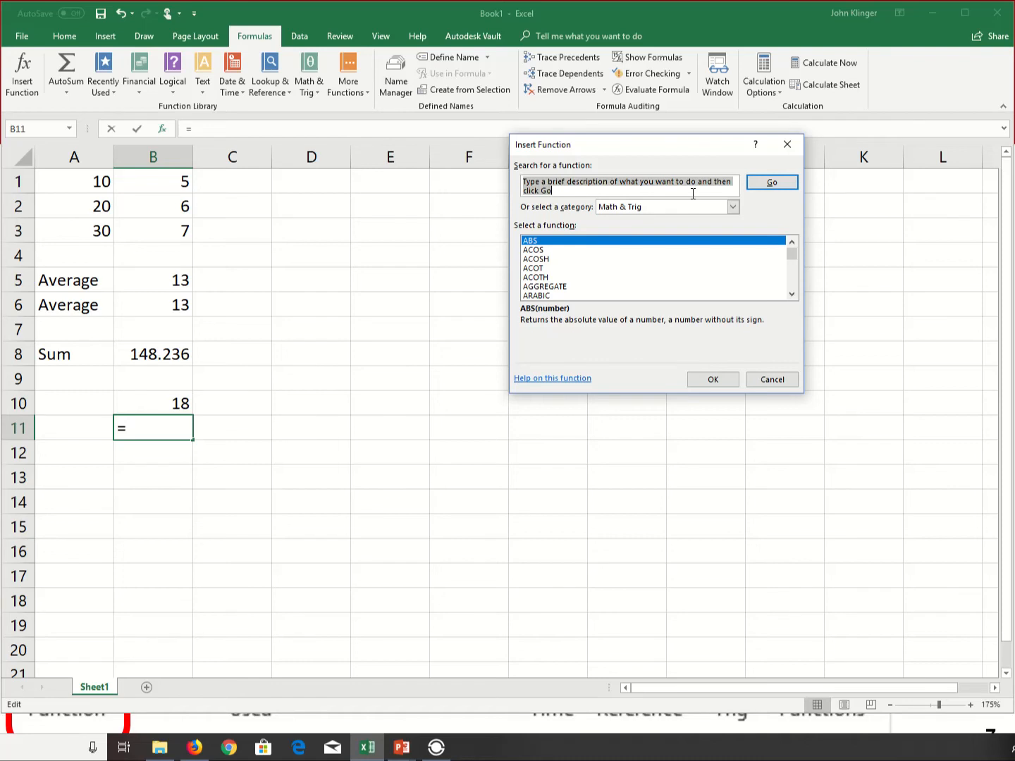
text(sum)
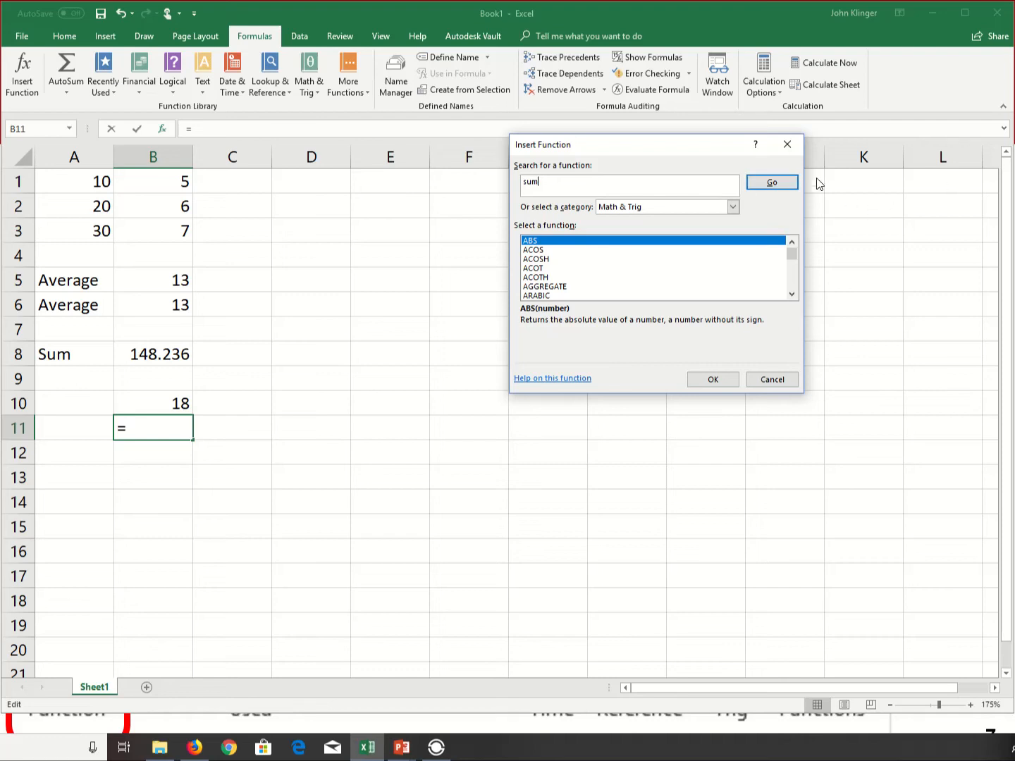
click(763, 182)
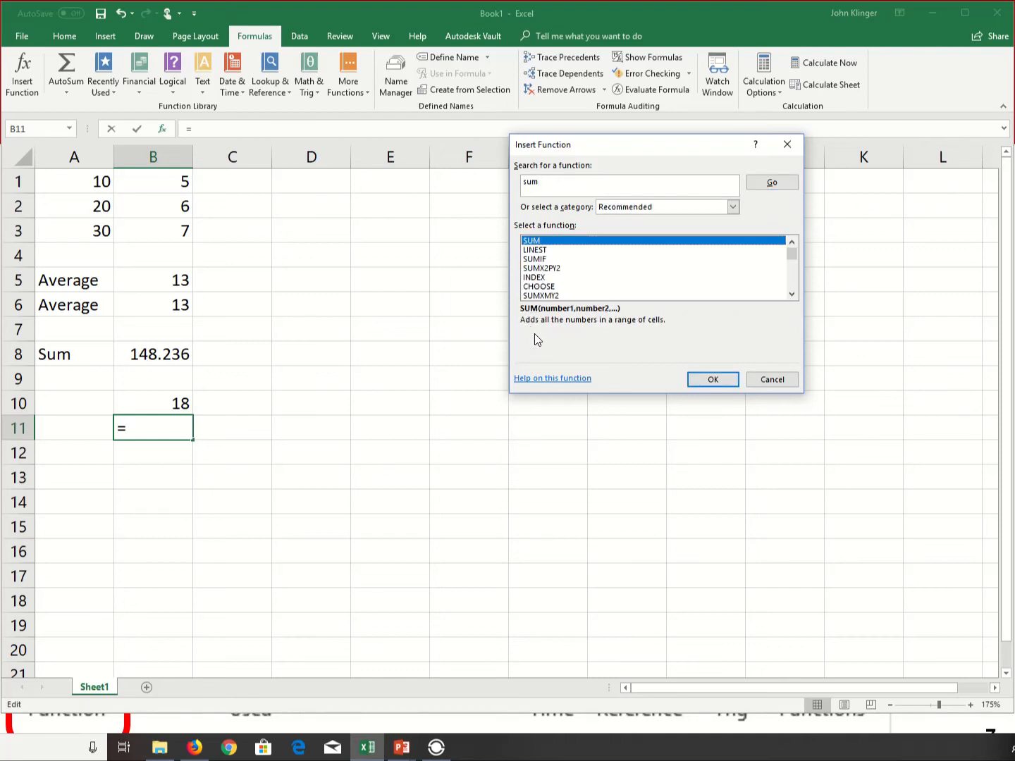
Step: Compare the syntax and descriptions of SUMIF, SUMSQ and SUM among the recommended functions
click(538, 260)
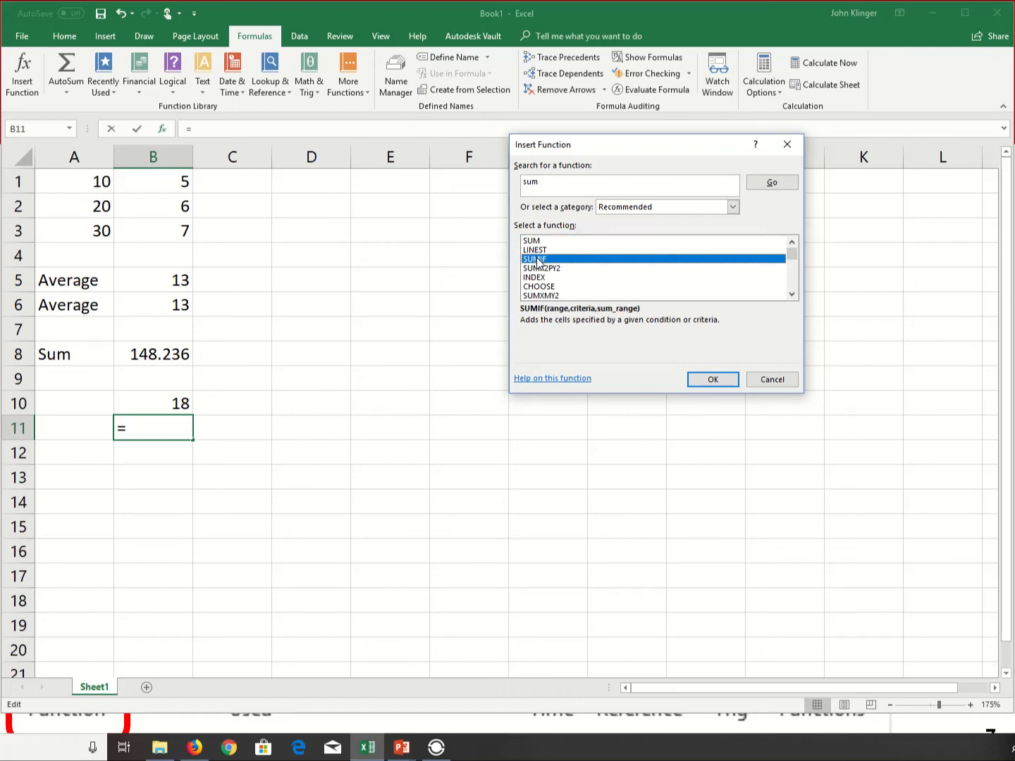
scroll(543, 298, down, 1)
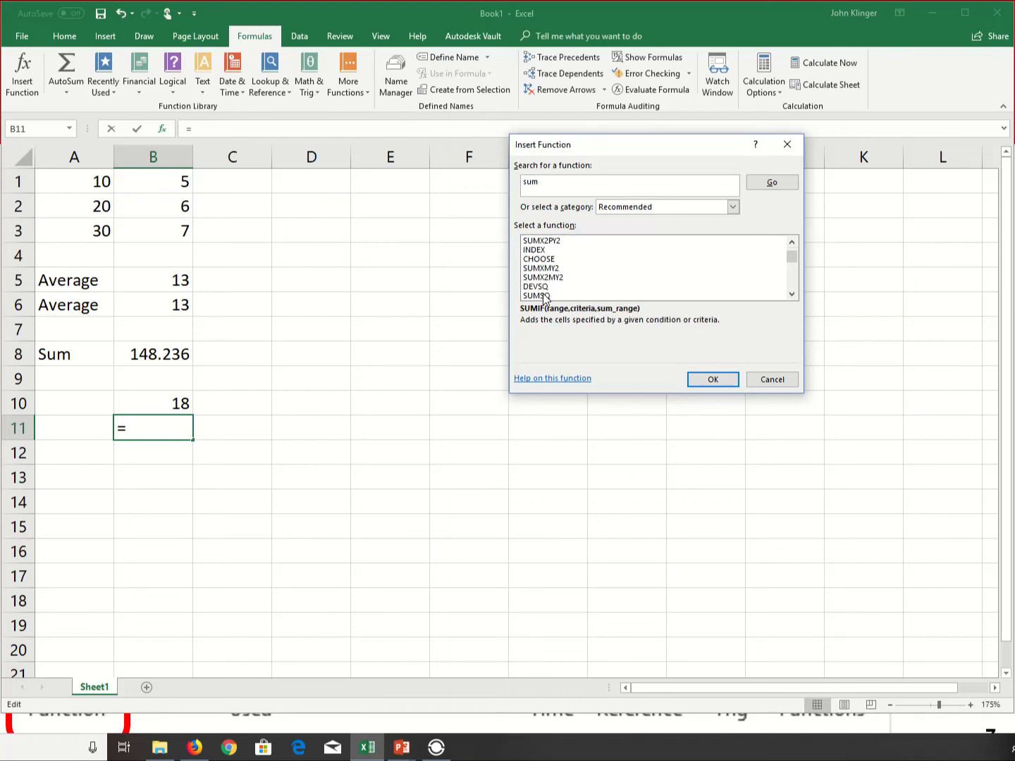
click(543, 296)
scroll(547, 299, down, 1)
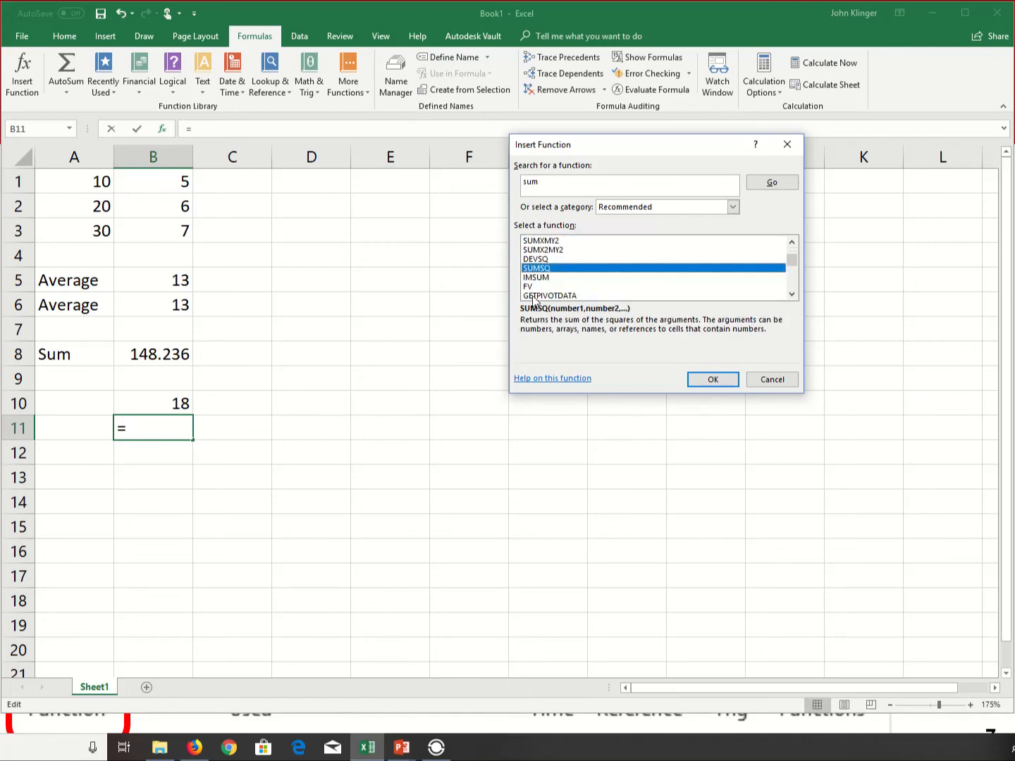
scroll(552, 299, up, 2)
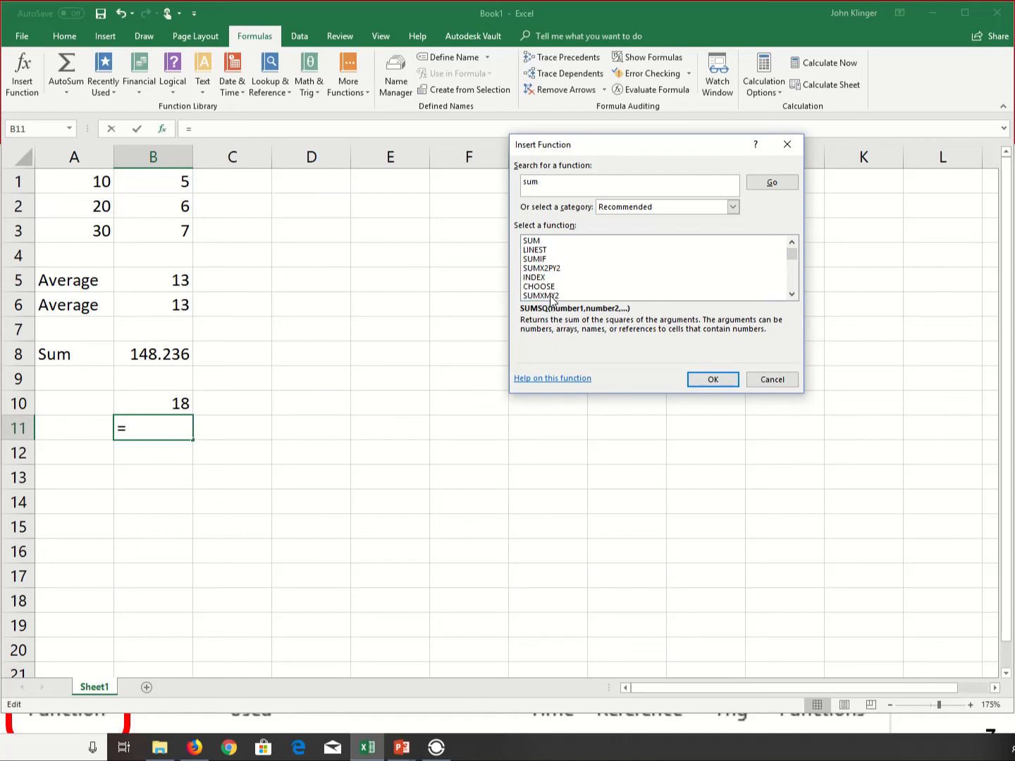
click(544, 241)
scroll(547, 296, down, 1)
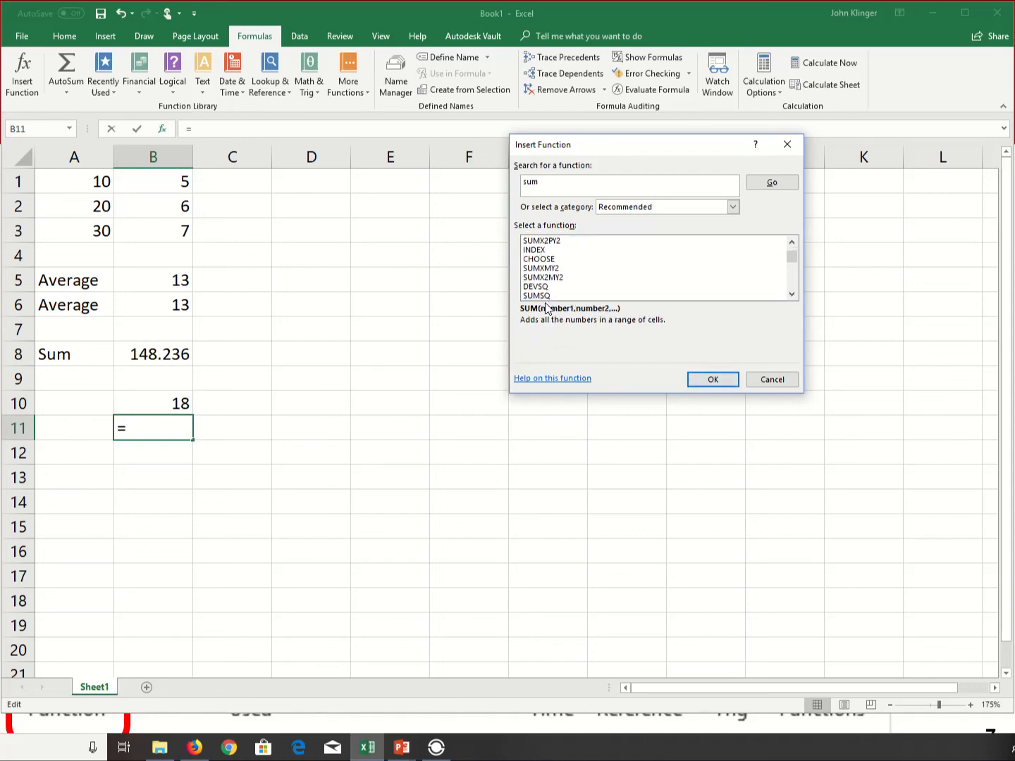
click(545, 296)
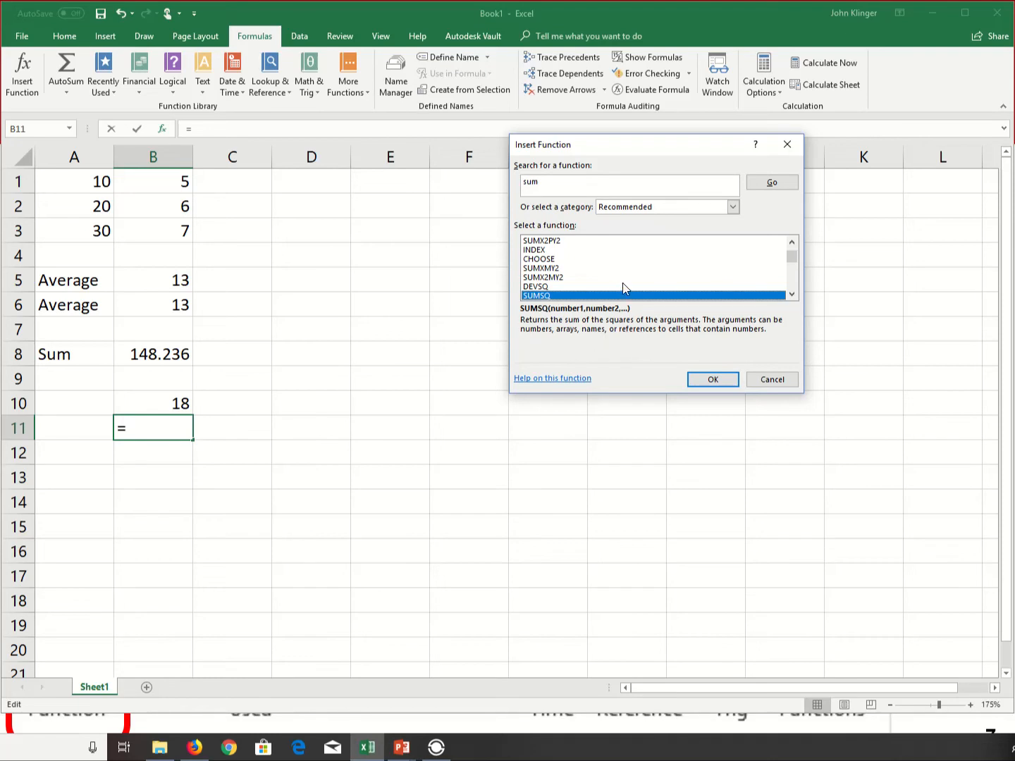
scroll(586, 279, up, 1)
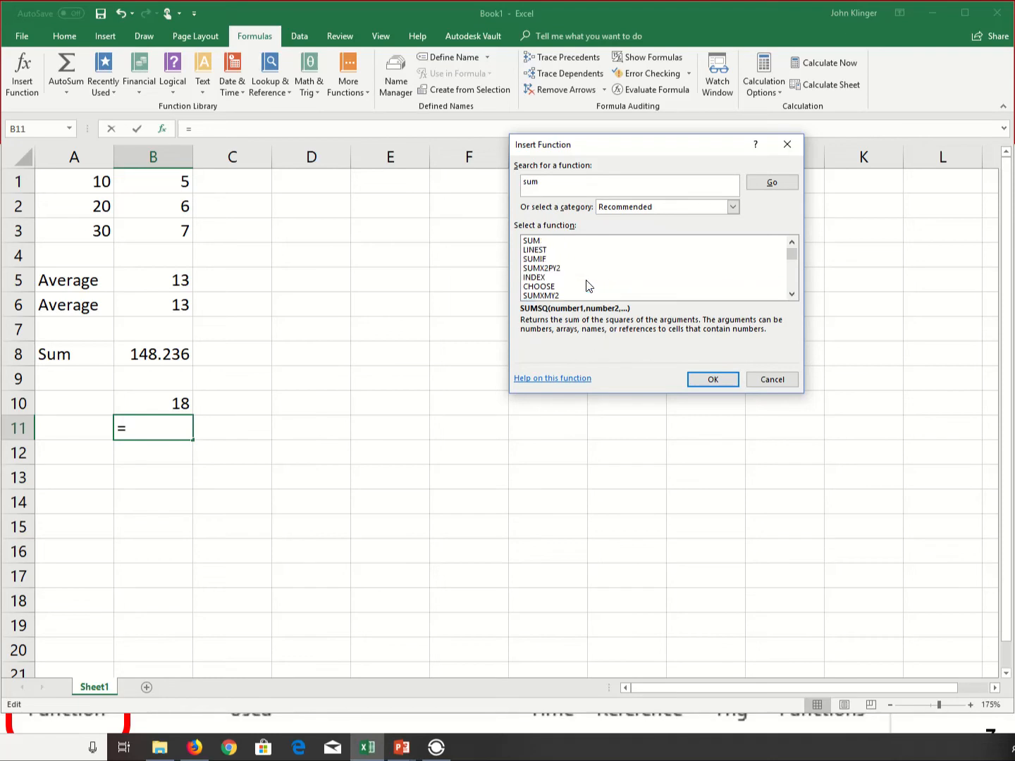
Step: Insert SUM into B11 with B1, B2, B3 and the range A1:A3 as its four arguments, and inspect the formula's references
click(534, 242)
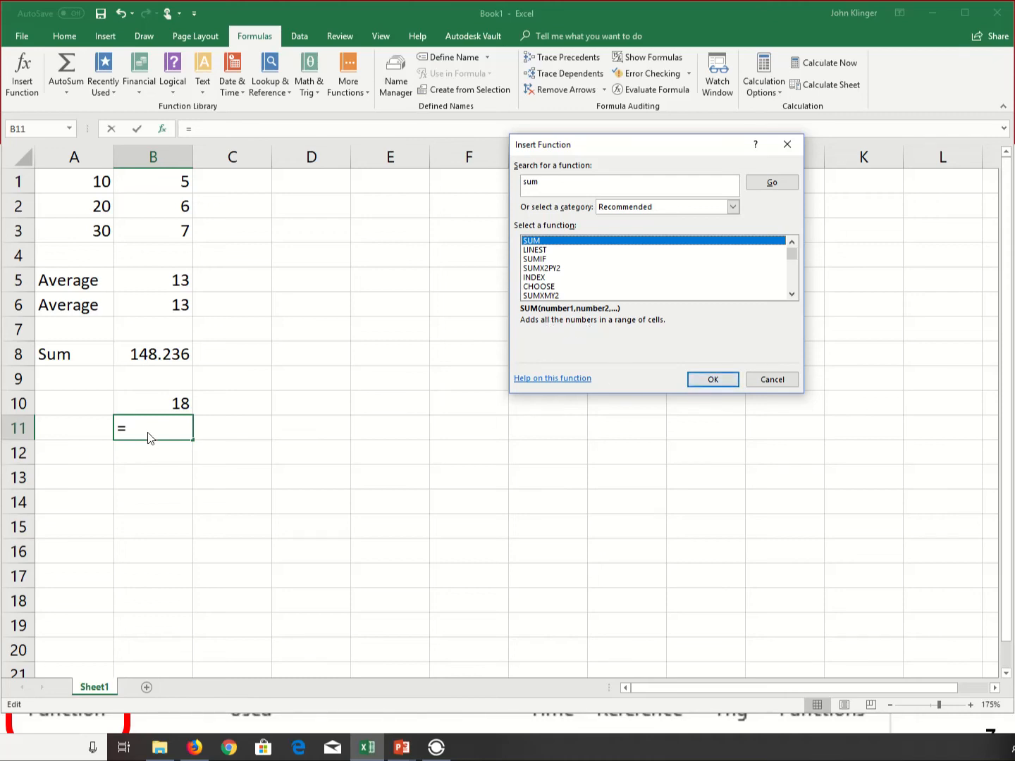
click(713, 380)
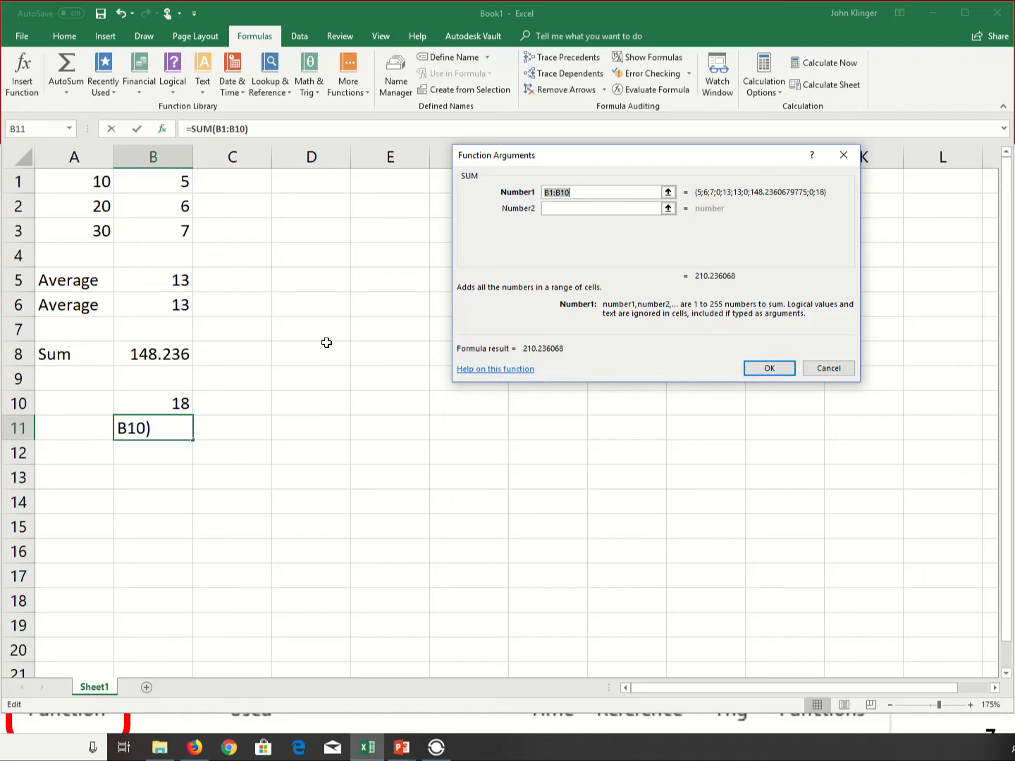
click(167, 187)
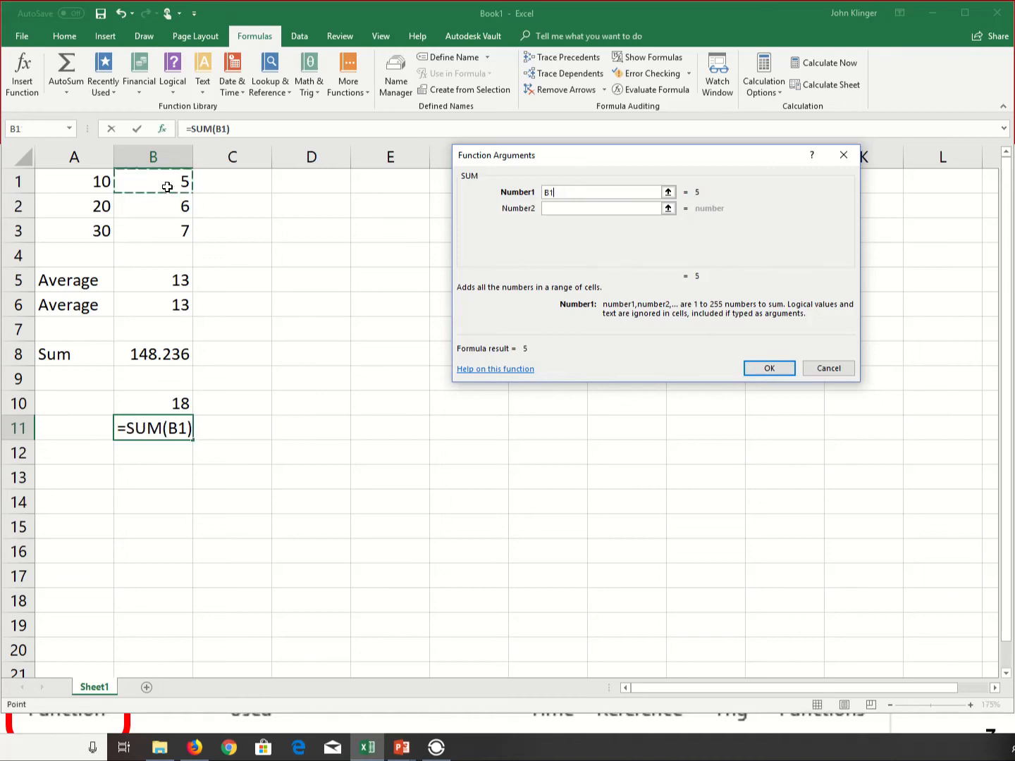
click(557, 210)
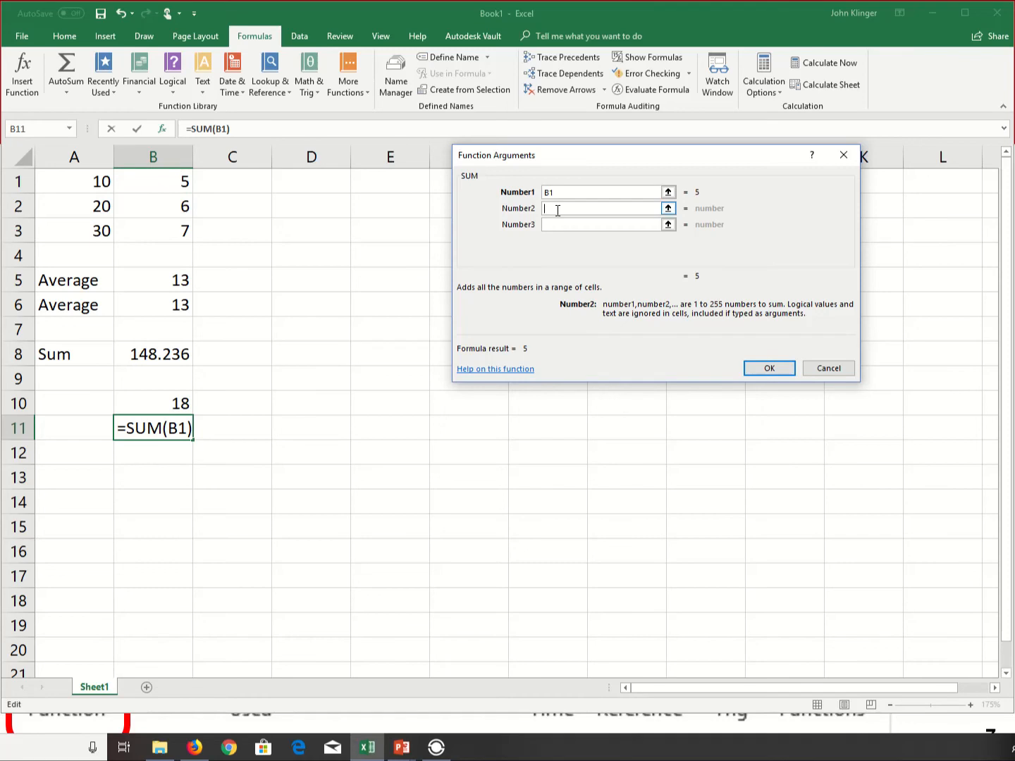
click(184, 206)
click(563, 224)
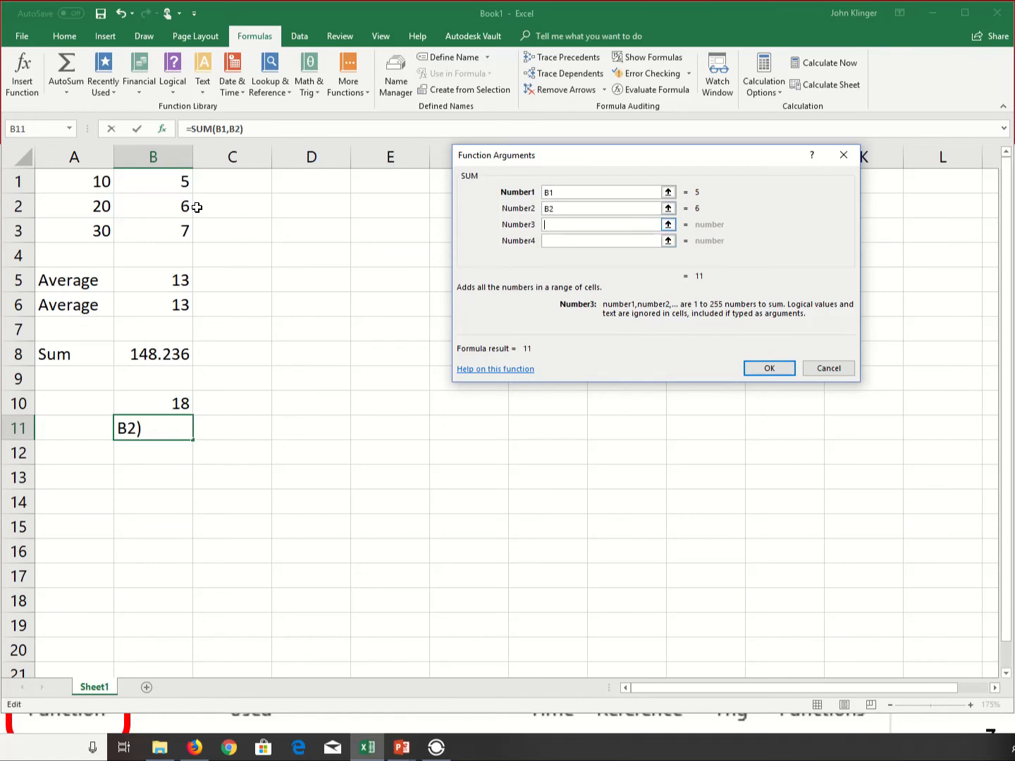
click(177, 229)
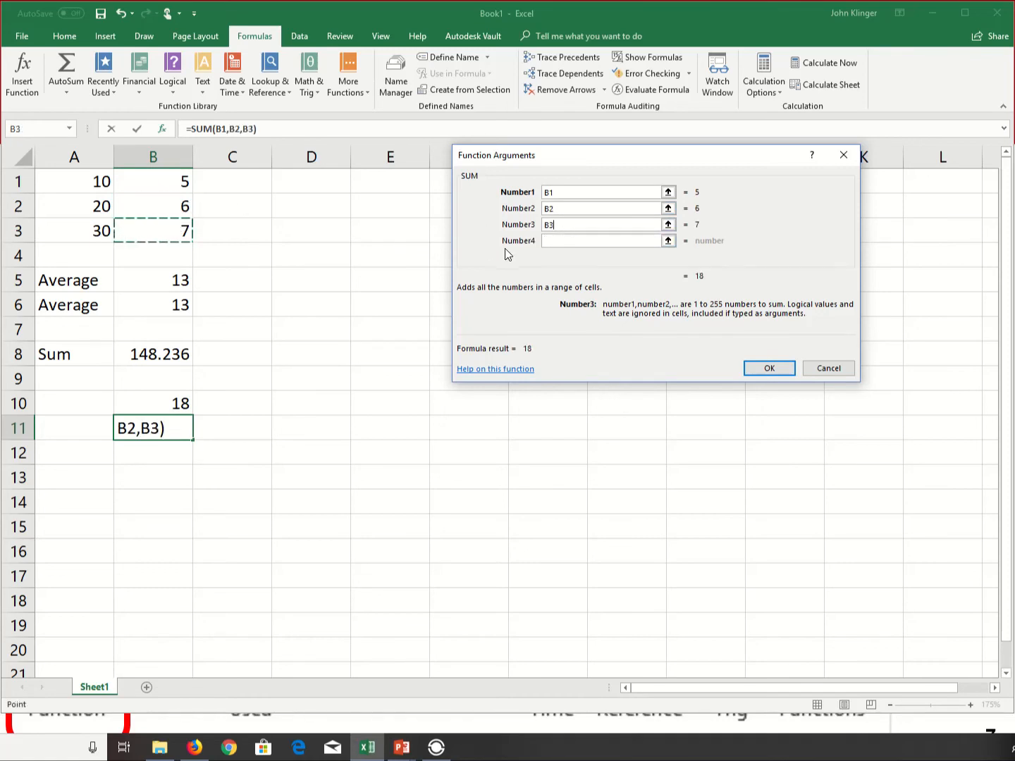
click(562, 240)
drag(97, 181, 82, 230)
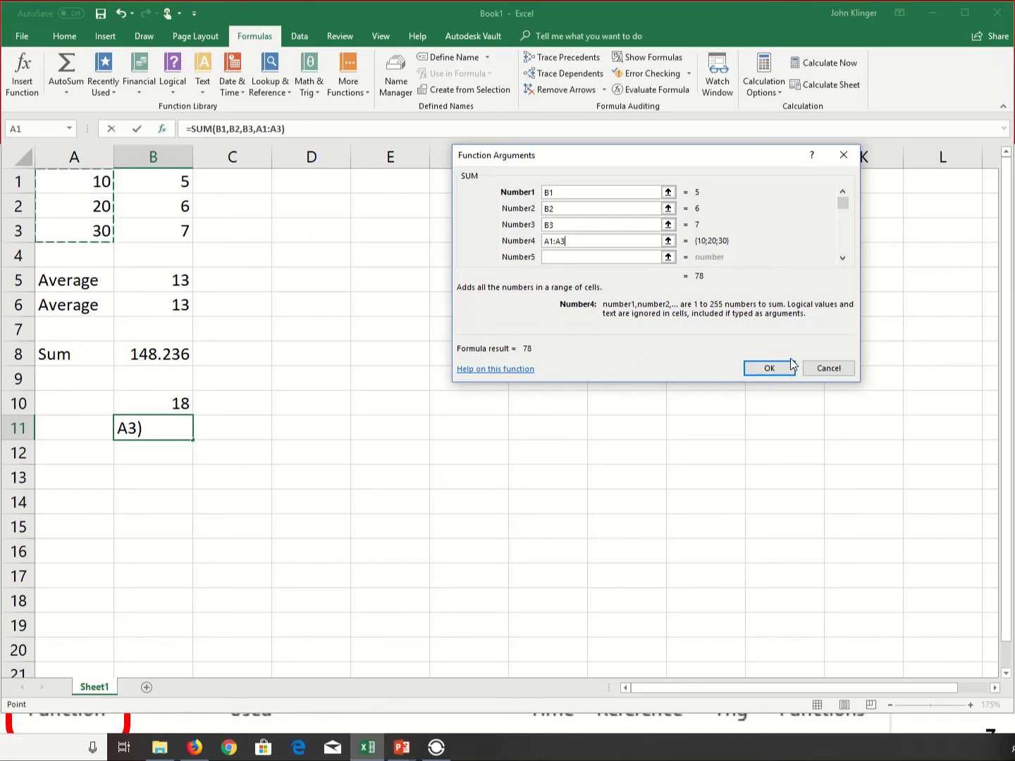
click(772, 369)
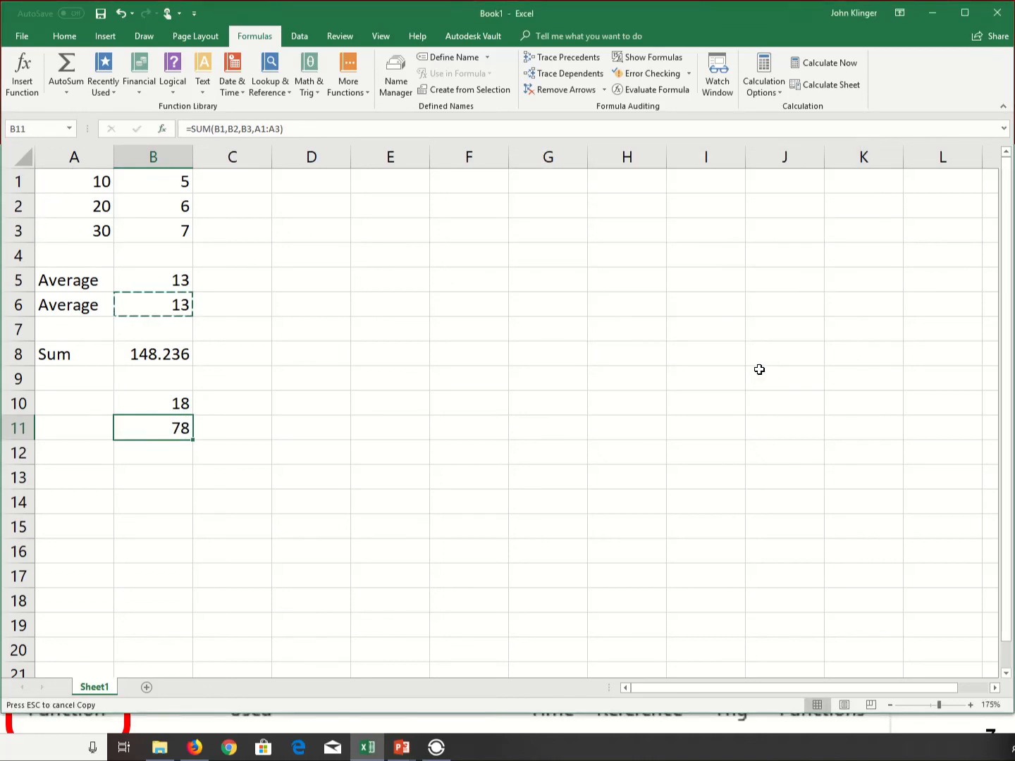
double_click(179, 428)
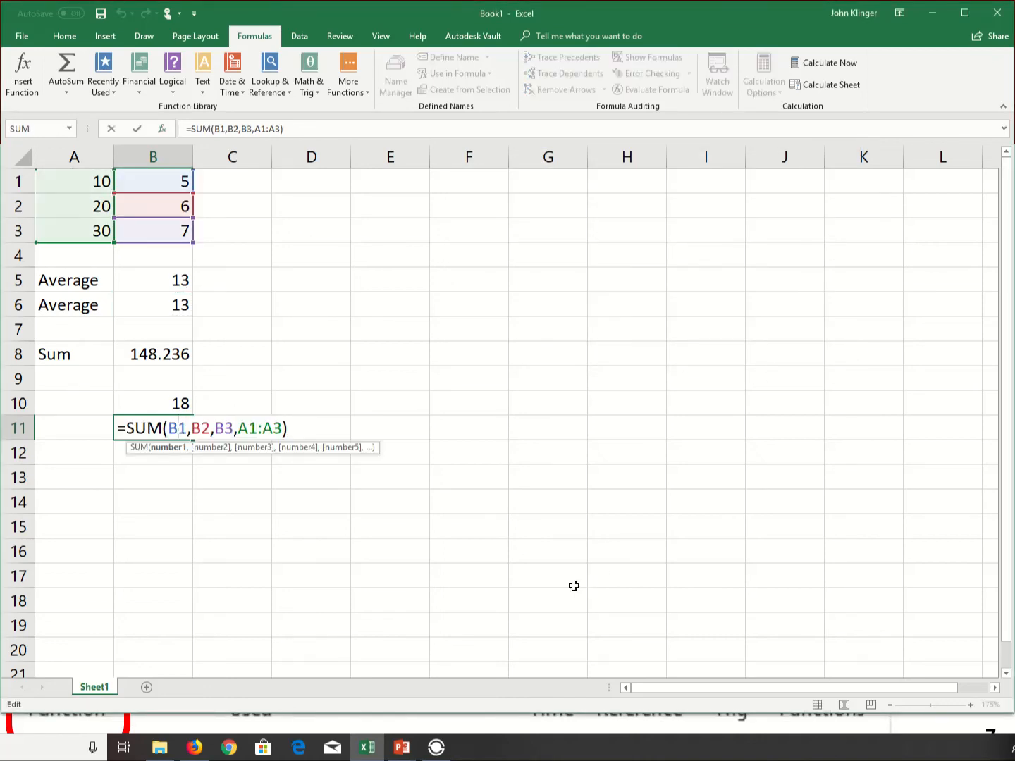
key(Escape)
Step: Start inserting the recently used SUM function in cell D8 and open its online help article
click(342, 364)
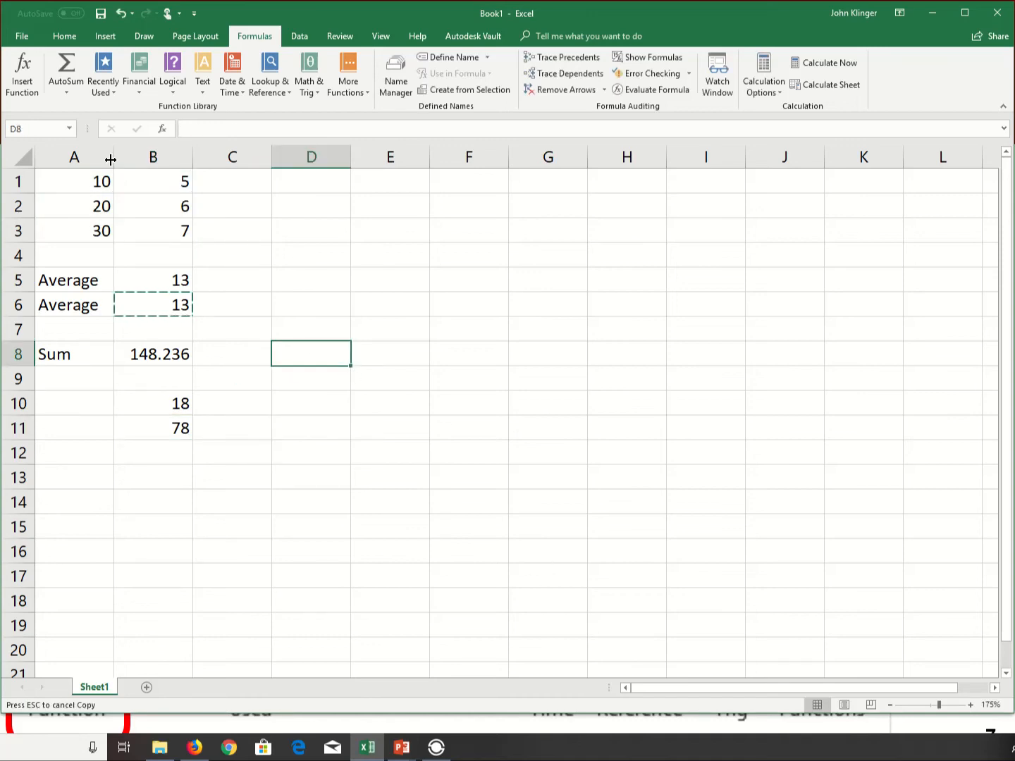
click(23, 74)
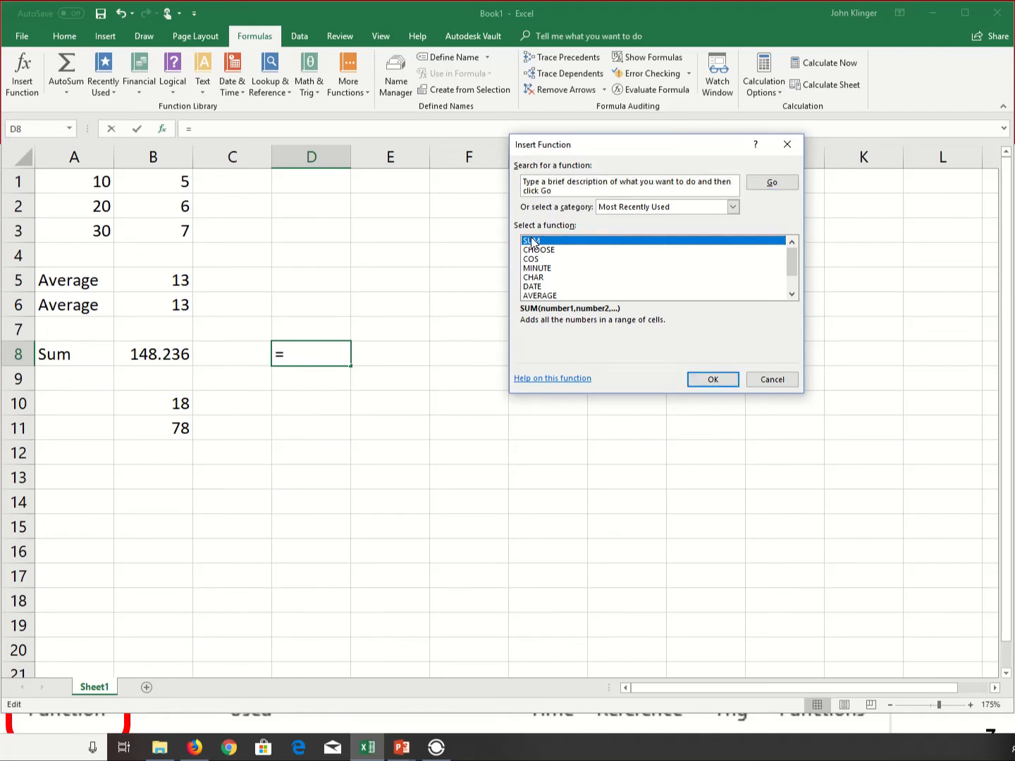
click(699, 380)
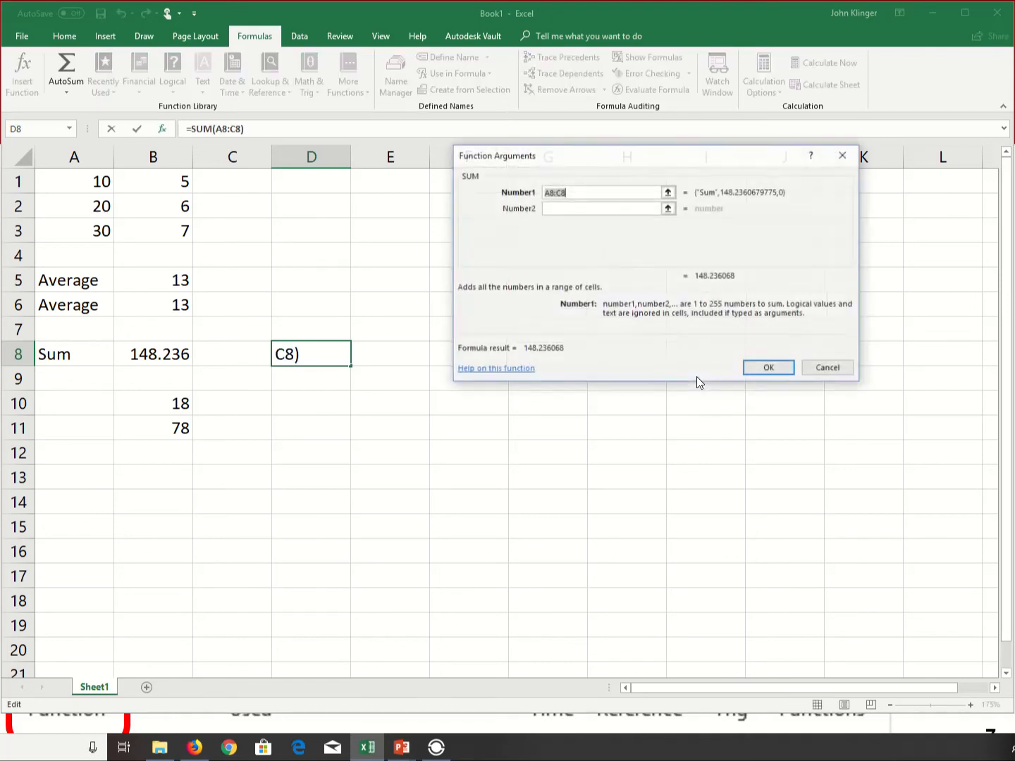
click(472, 374)
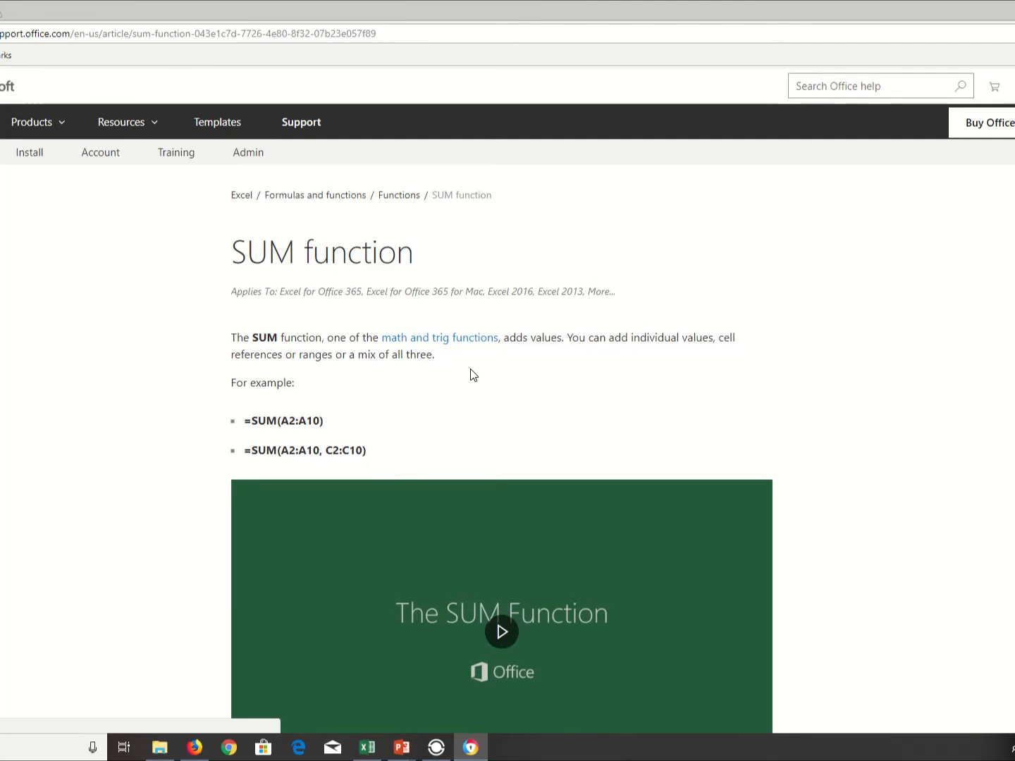
Step: Skim the SUM function help article for its examples, video, topic sections and related links
scroll(473, 374, down, 1)
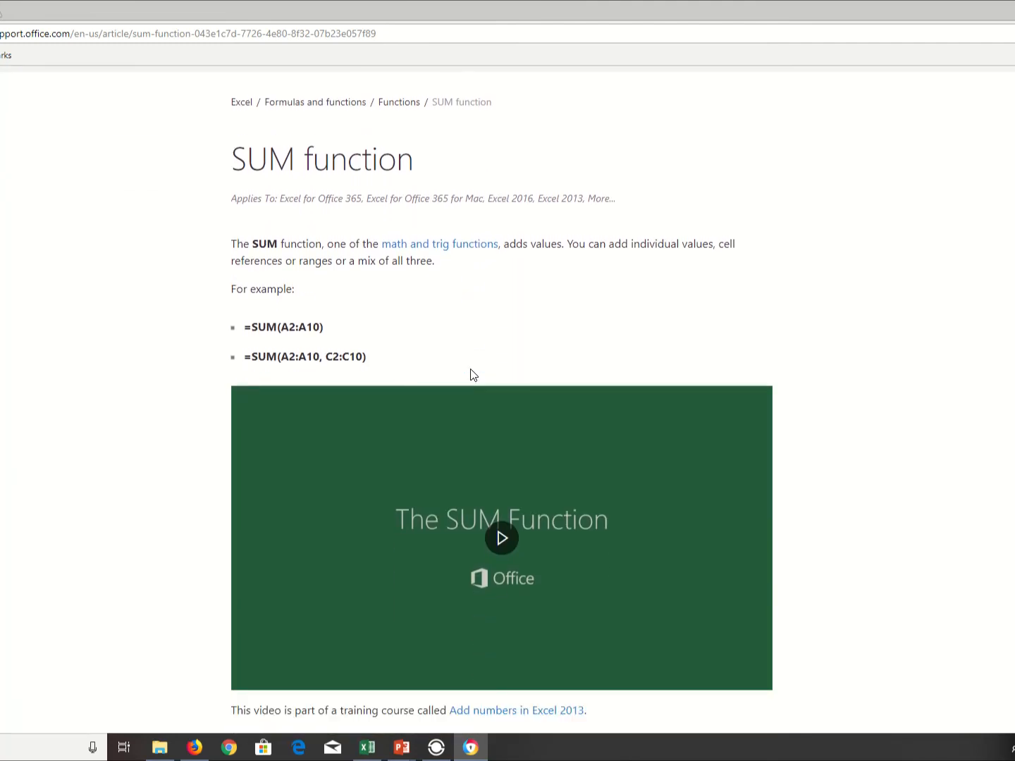
scroll(472, 374, up, 1)
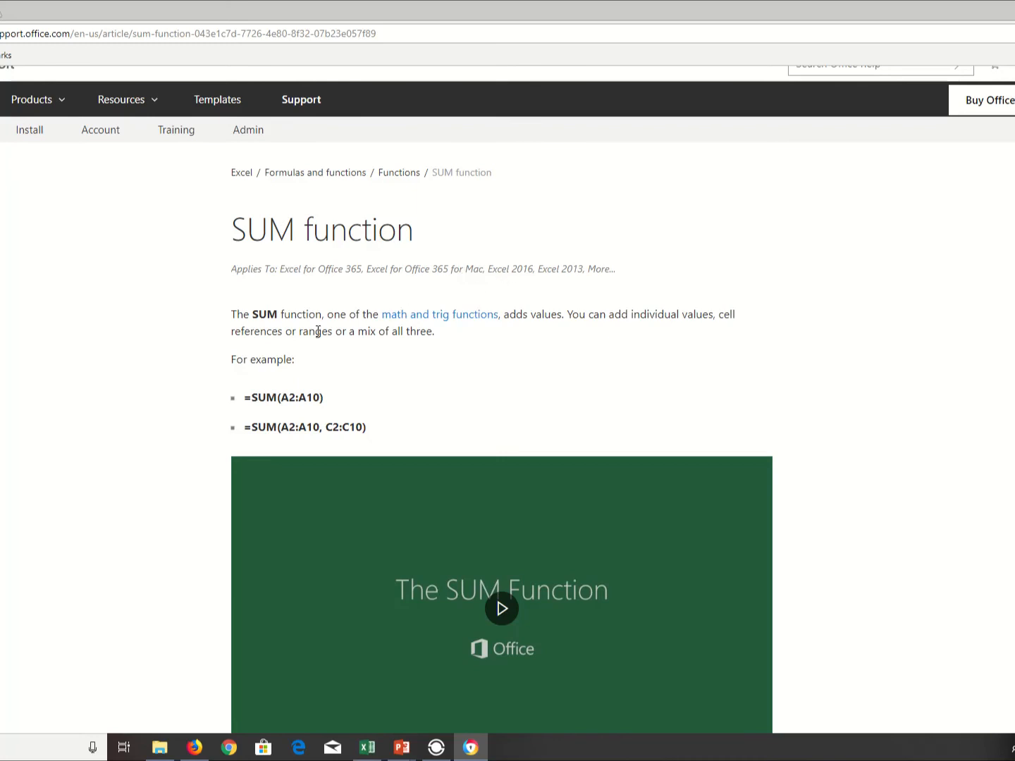
scroll(318, 332, down, 1)
scroll(366, 349, down, 2)
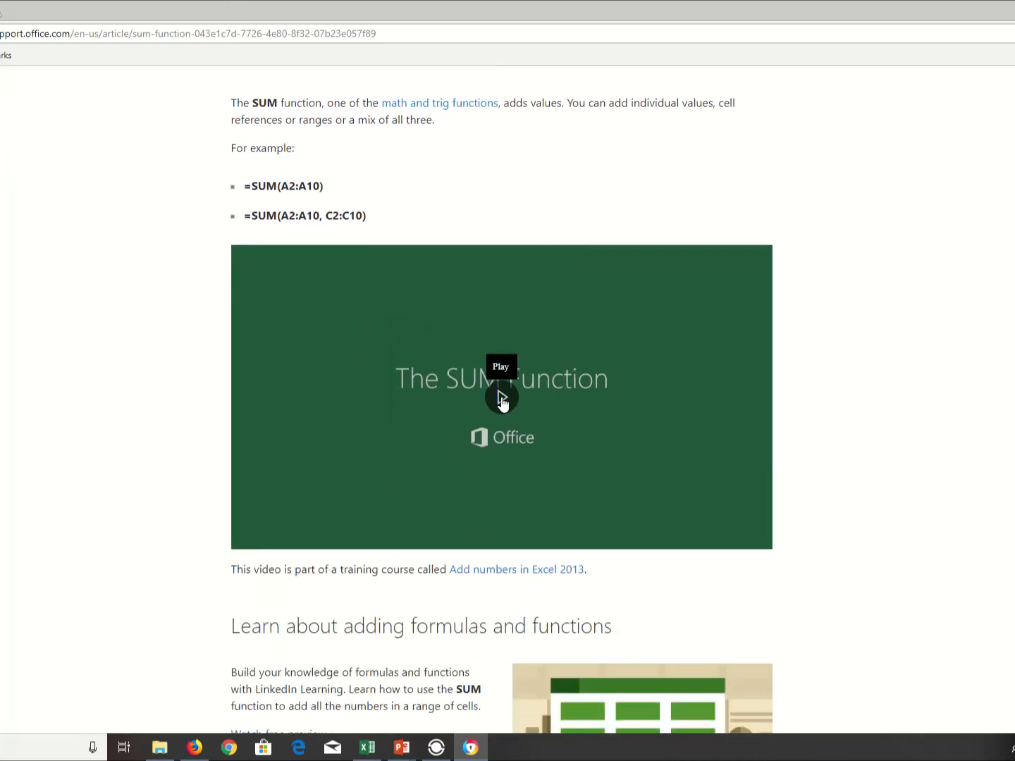
scroll(503, 446, down, 7)
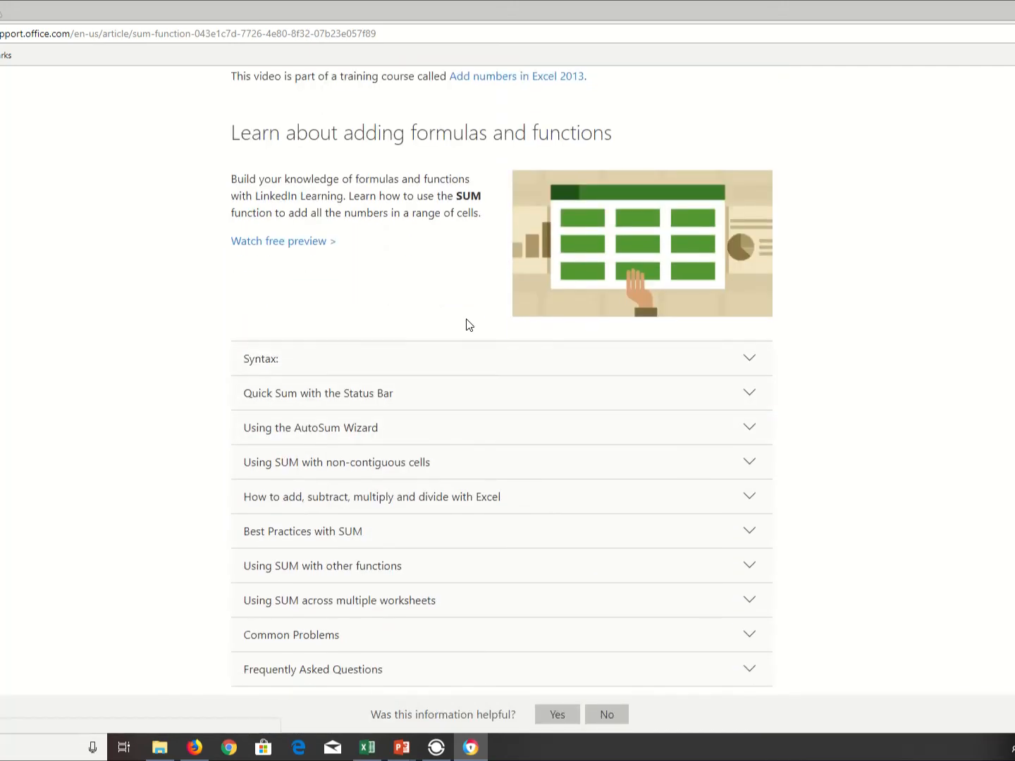
scroll(466, 324, down, 7)
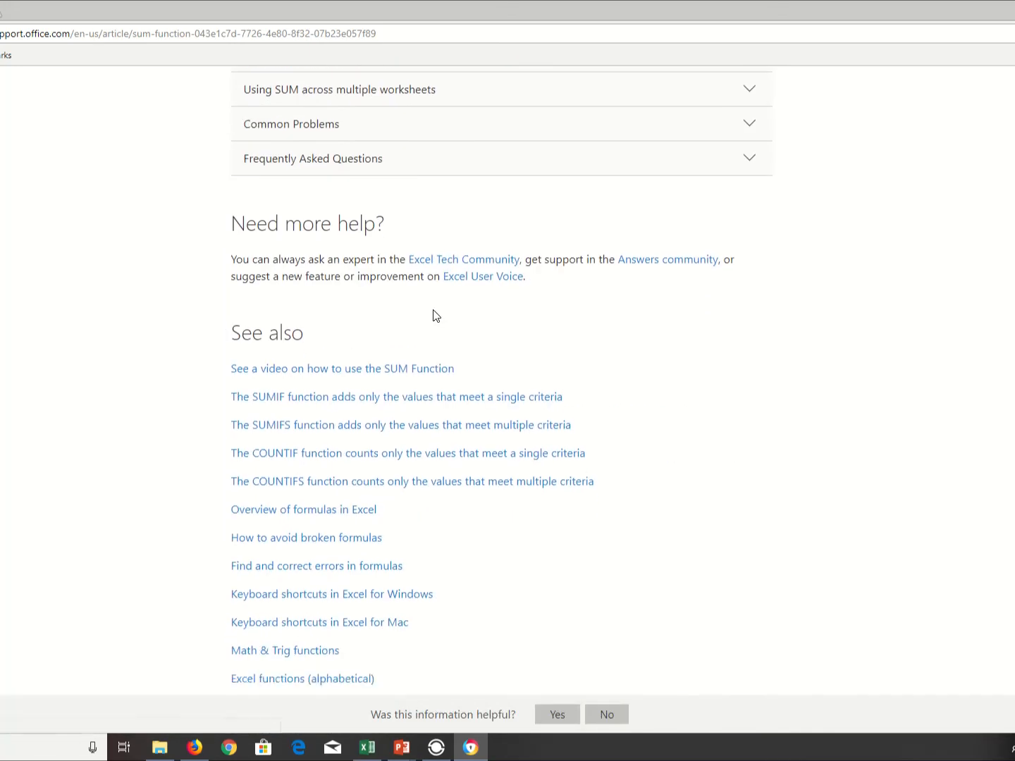
scroll(432, 321, down, 7)
scroll(430, 327, up, 13)
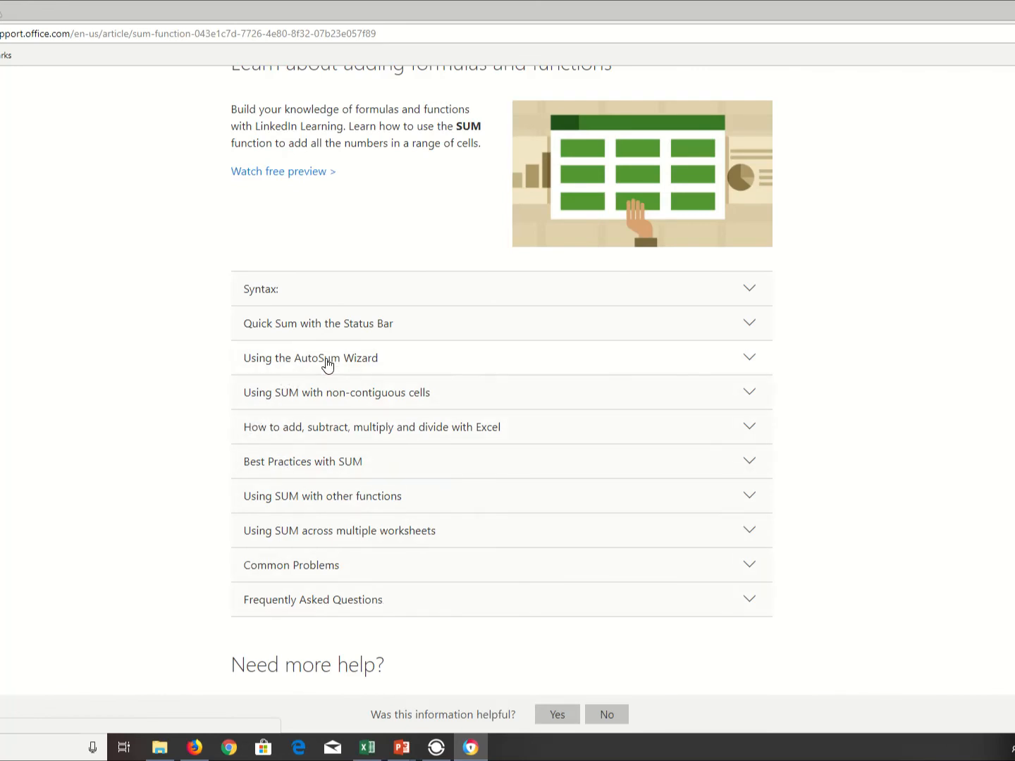
Step: Expand the help sections "Quick Sum with the Status Bar" and "Using the AutoSum Wizard" and read through their explanations
click(325, 325)
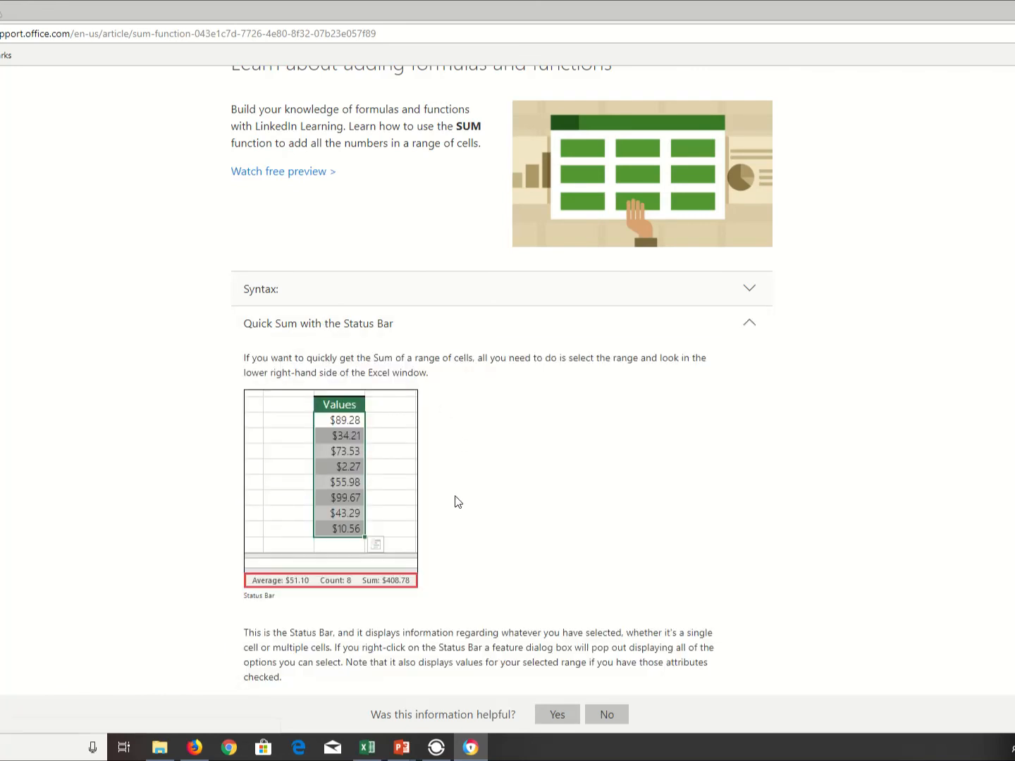
scroll(457, 502, down, 3)
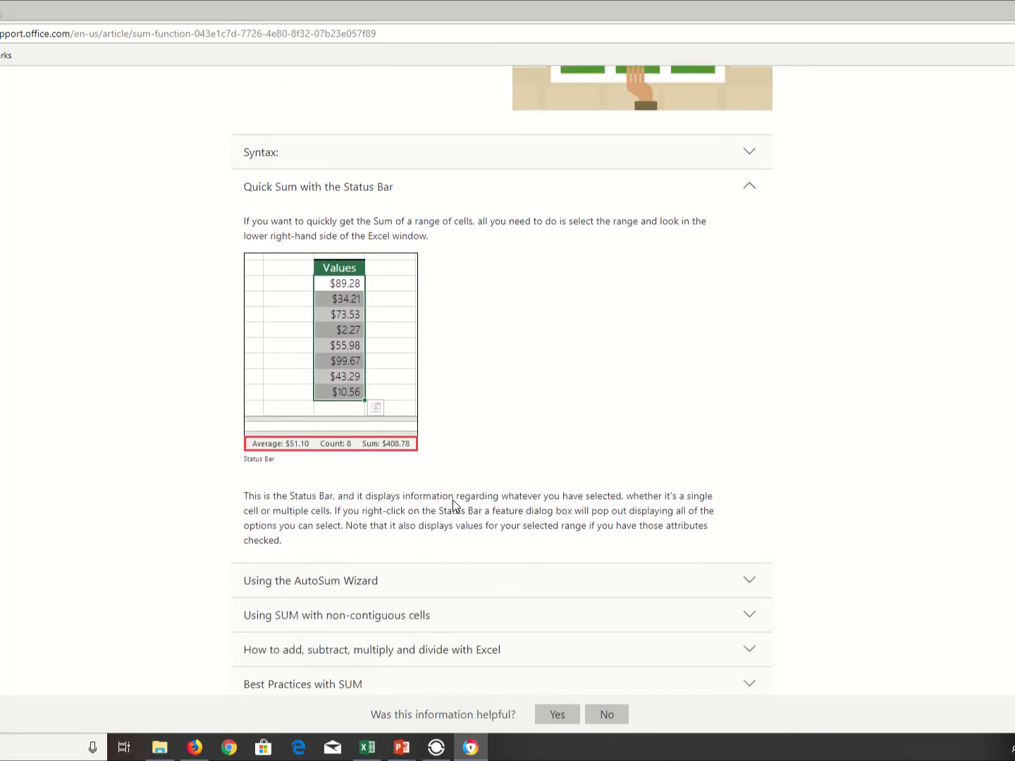
click(366, 517)
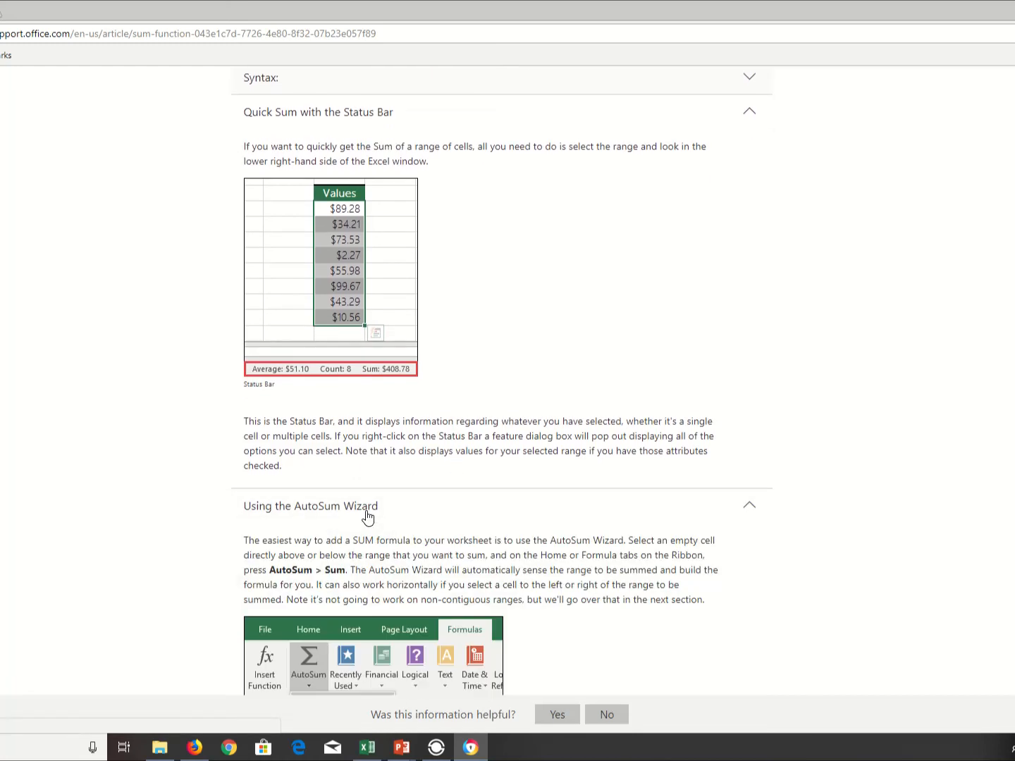
scroll(334, 561, down, 8)
scroll(301, 558, down, 15)
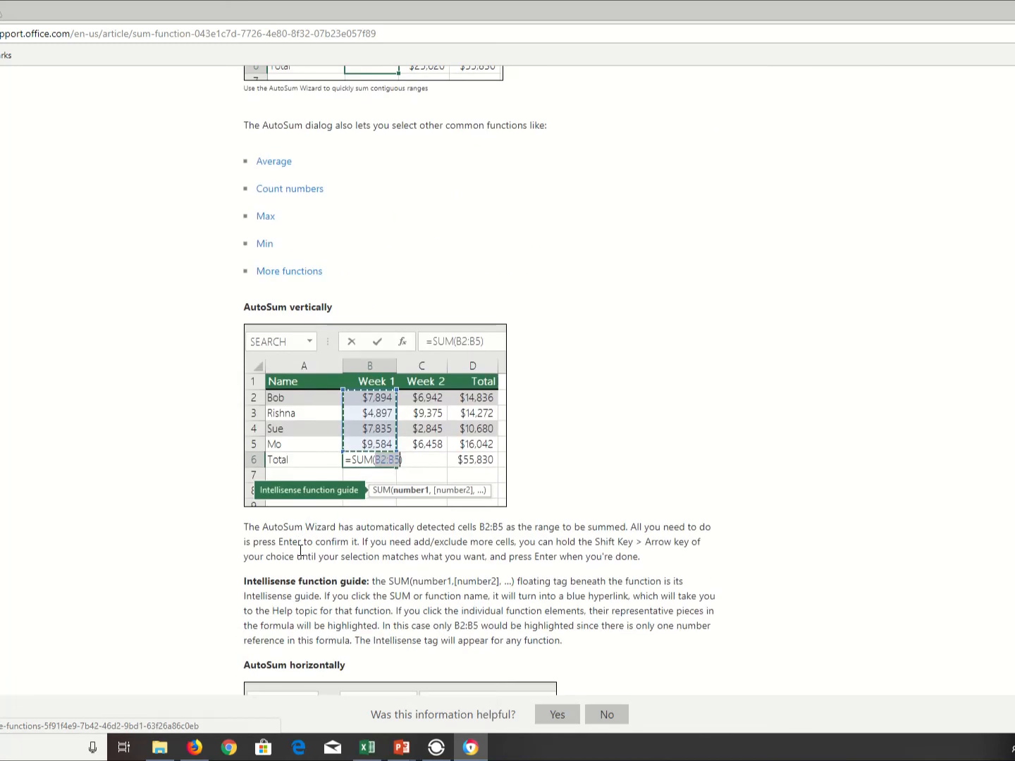
scroll(304, 522, up, 4)
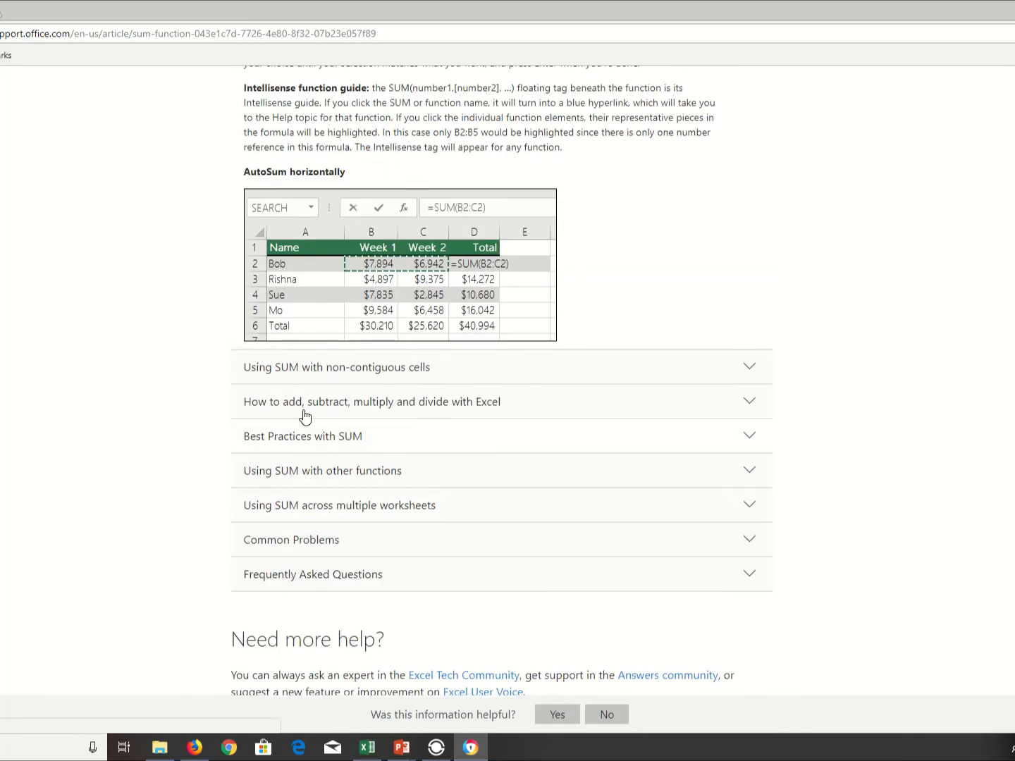
Step: Read the help section "Using SUM with non-contiguous cells" in the SUM function article
click(322, 365)
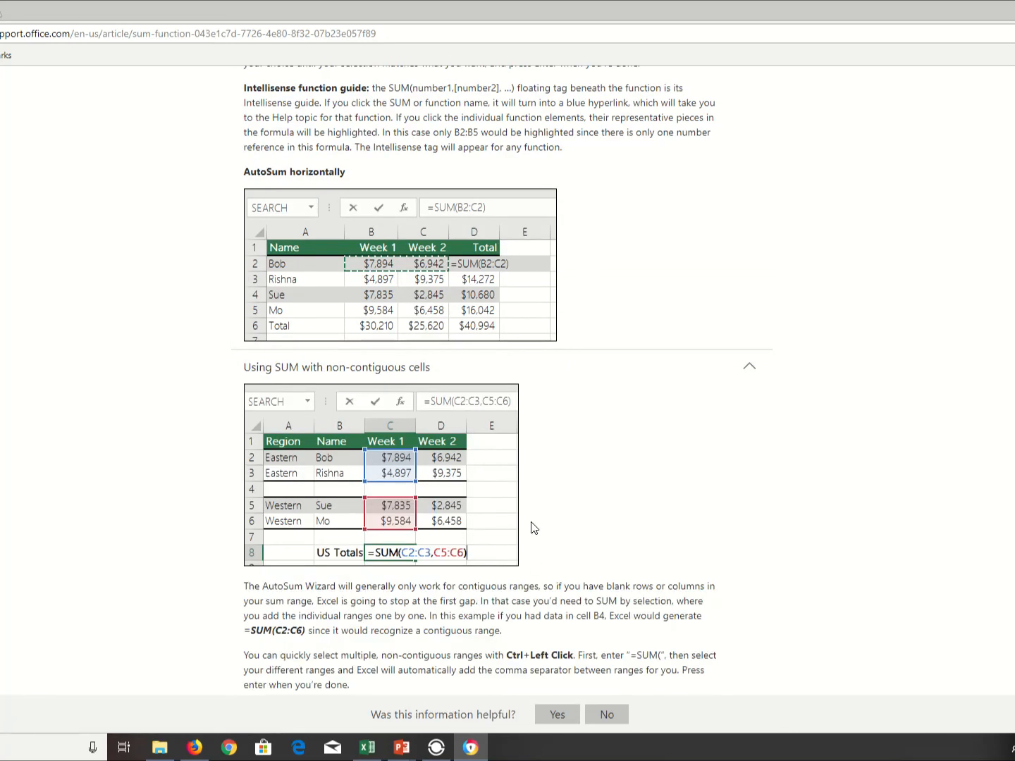
scroll(533, 527, up, 15)
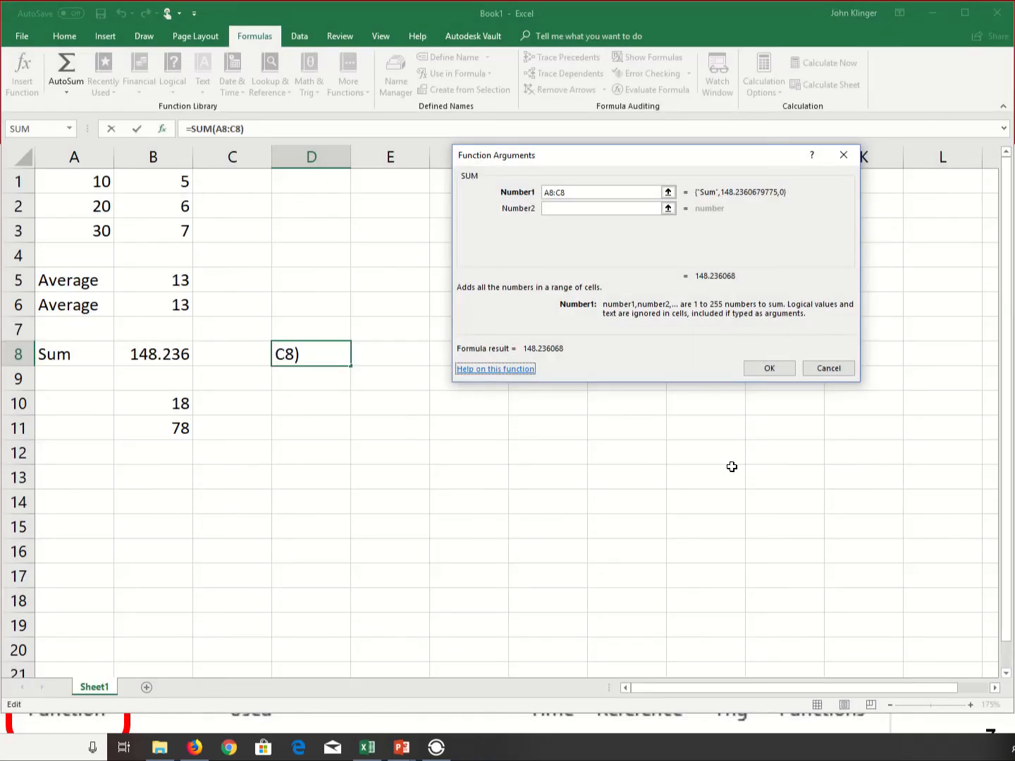
Step: Cancel the pending SUM insertion in D8 and advance the presentation to the Date & Time Functions slide
click(830, 369)
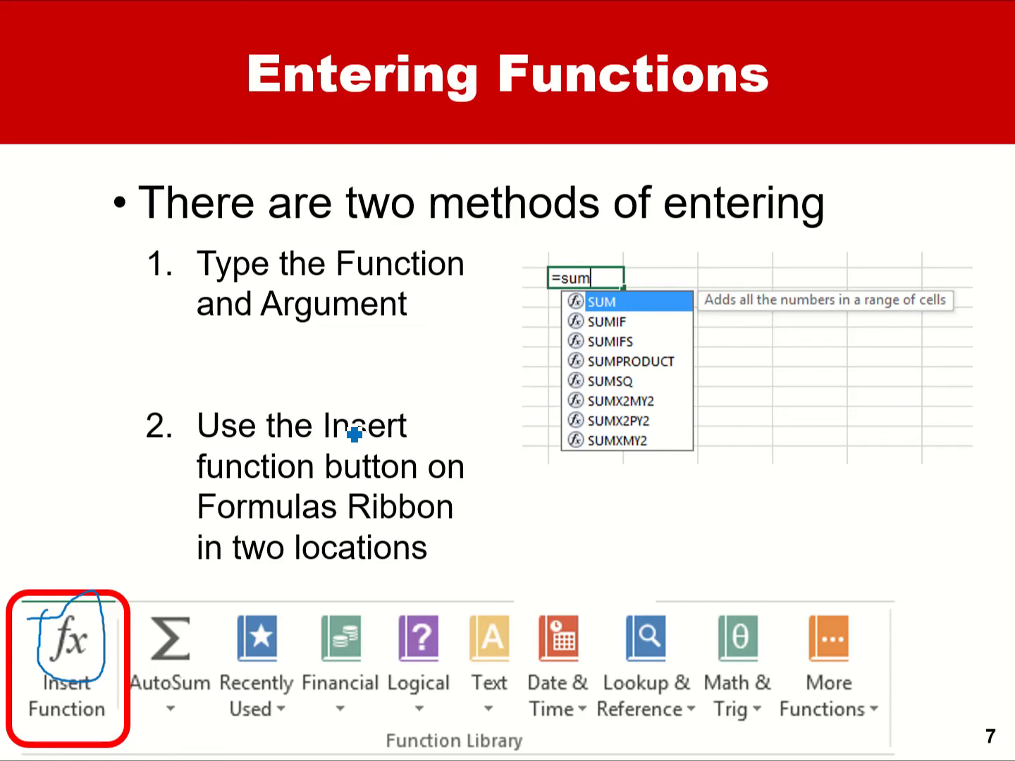
key(Right)
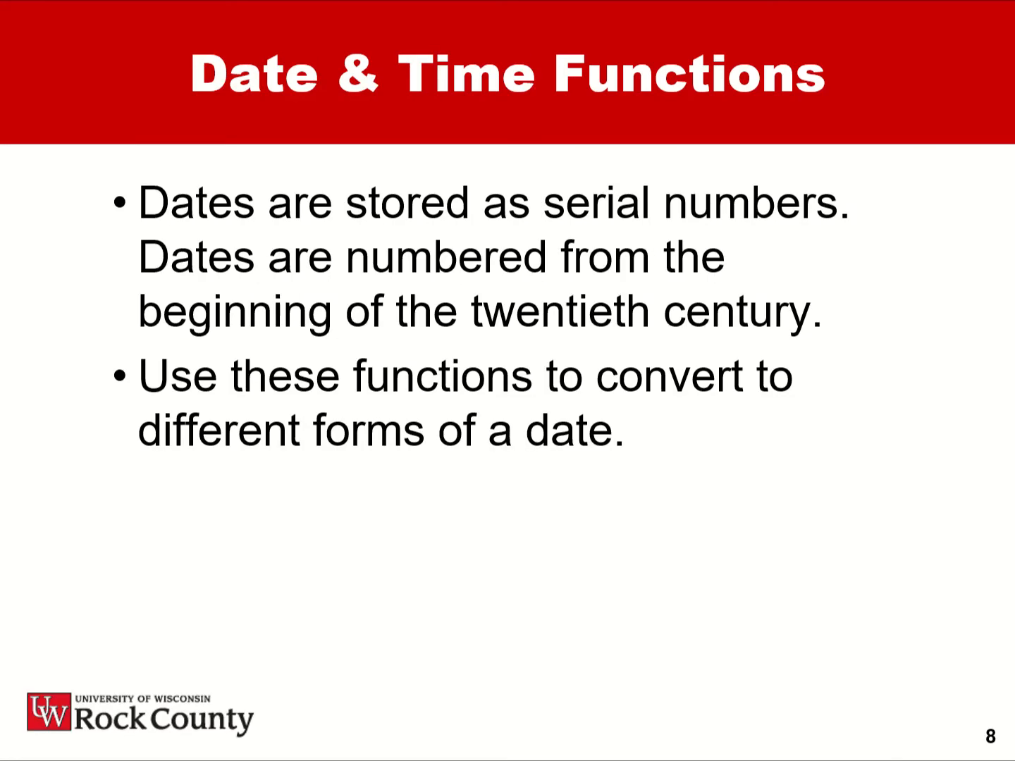
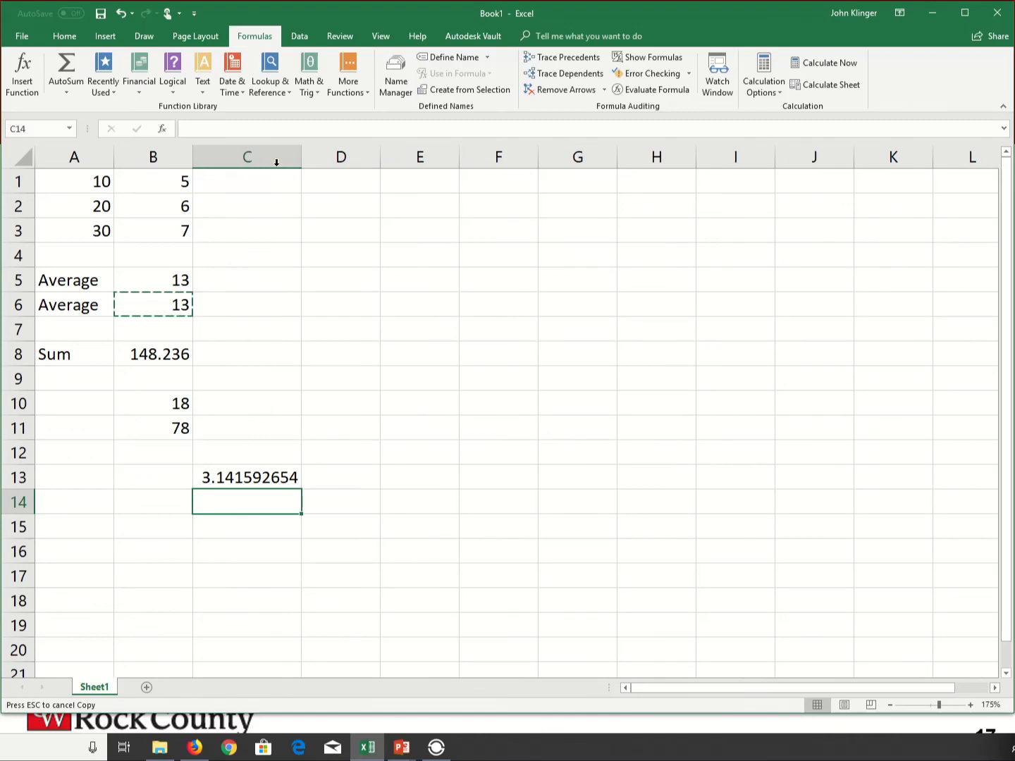
Step: Widen column C well beyond its number and narrow it back to slightly more than the value in C13 needs
drag(301, 161, 496, 170)
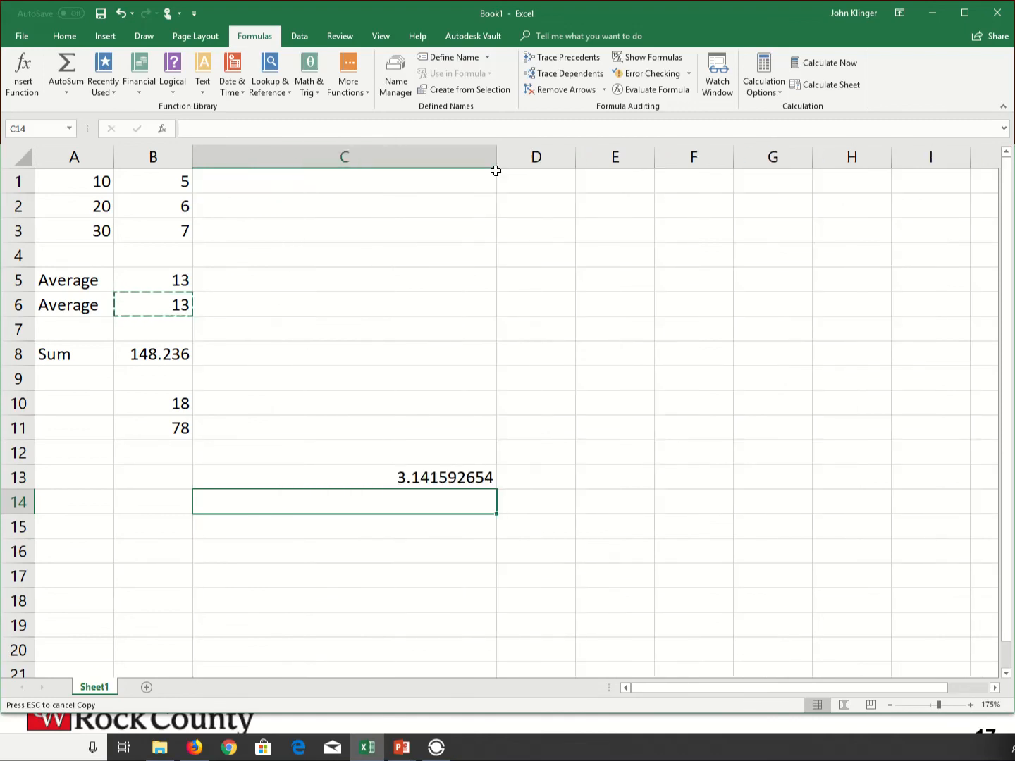
click(440, 478)
drag(499, 156, 323, 156)
Step: Enter the random number formula =rand() in cell C14
click(226, 495)
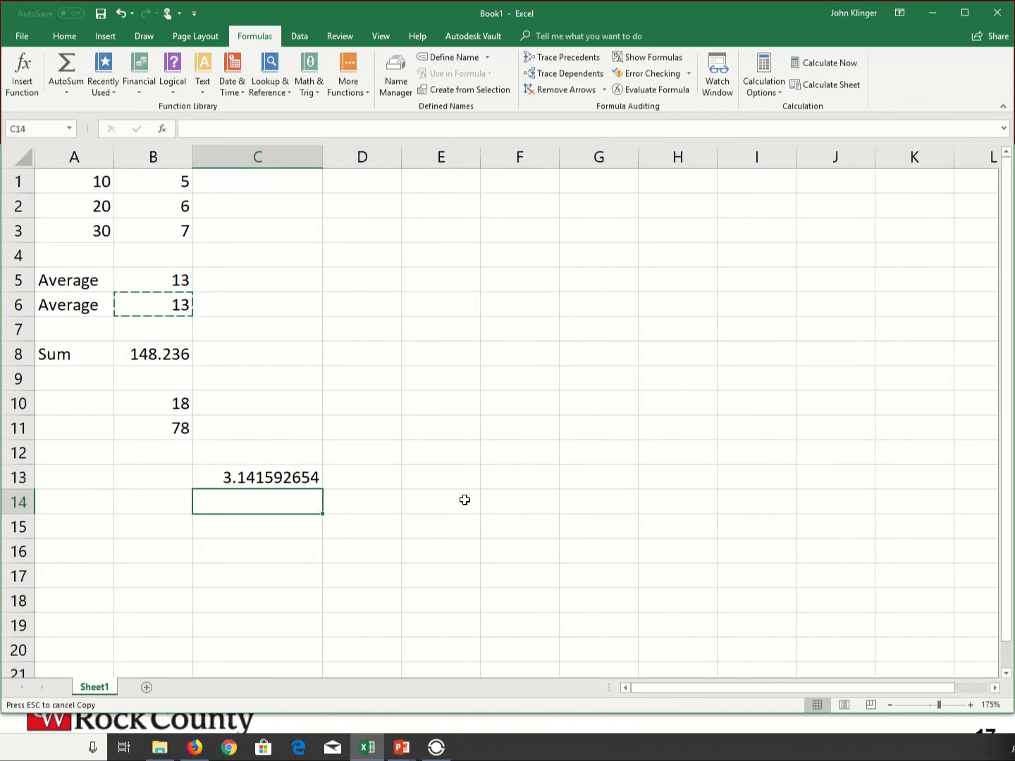
text(=ra)
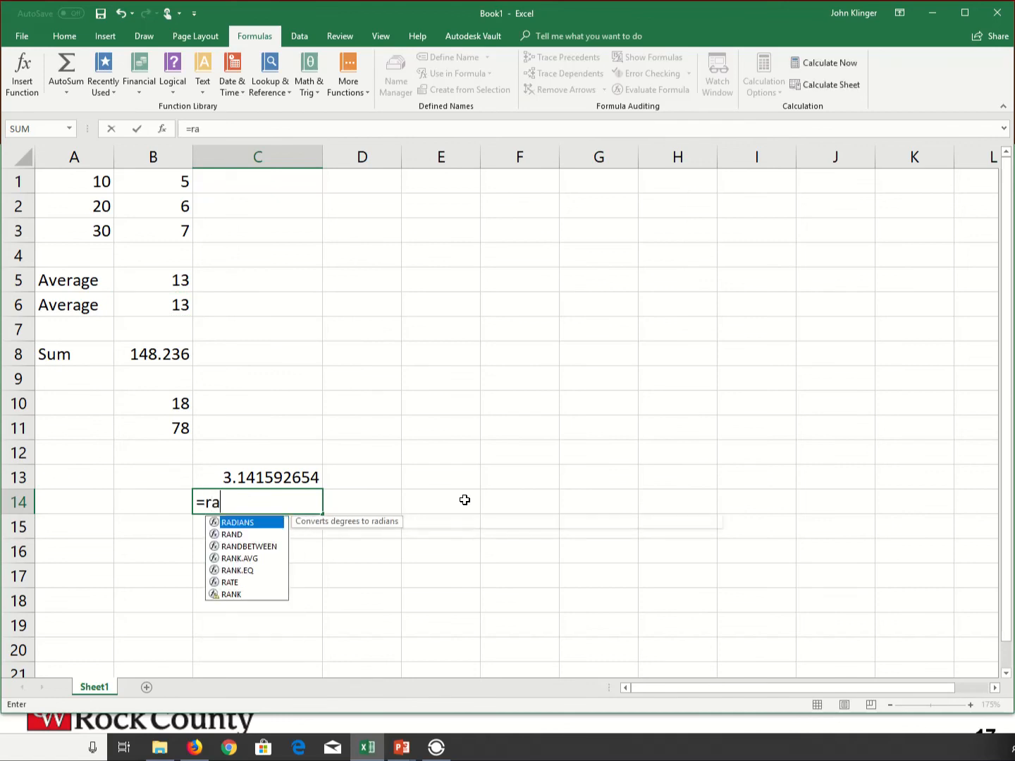
text(nd)
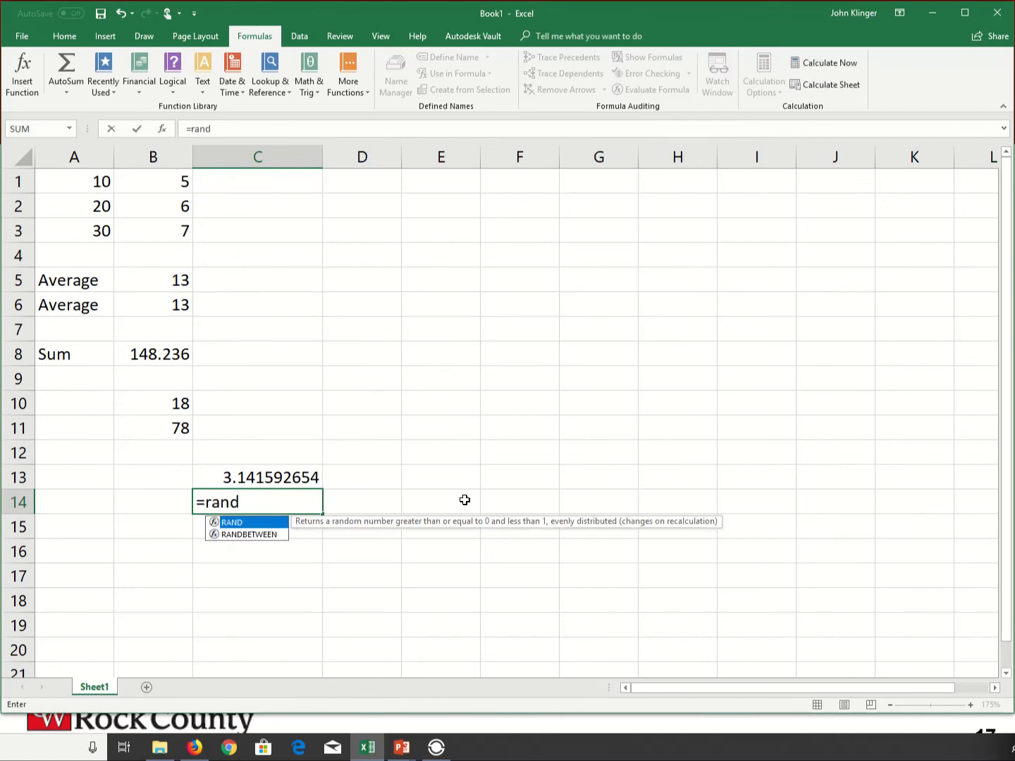
text(()
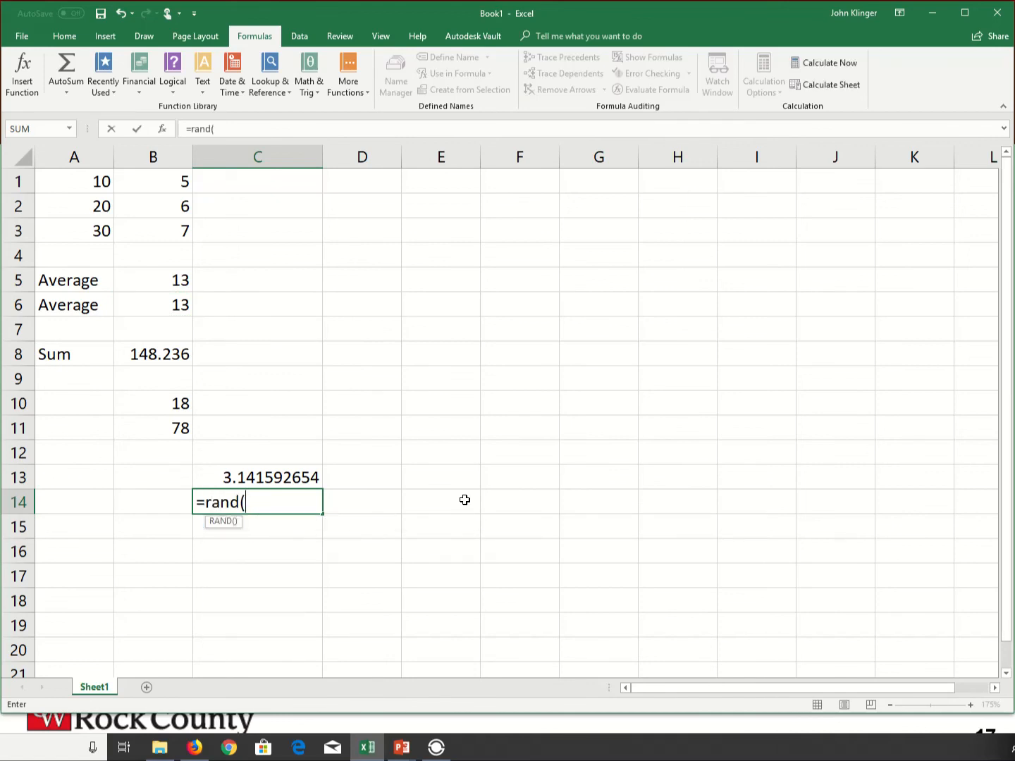
text())
key(Return)
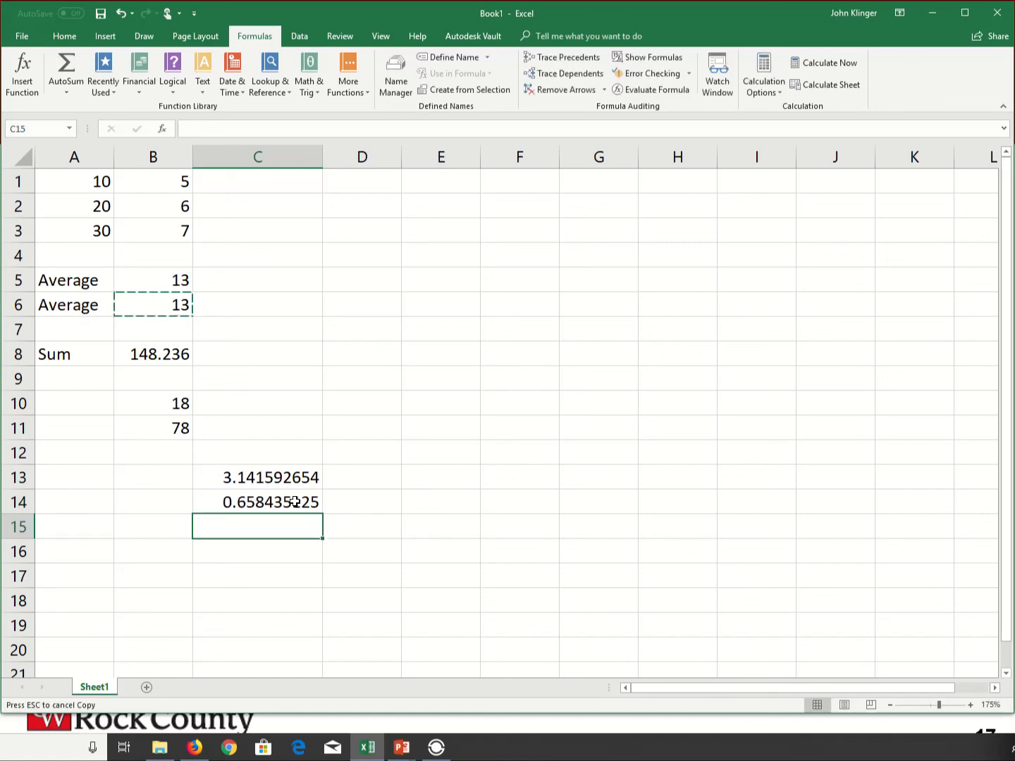
Step: Recalculate the worksheet repeatedly from cell D14 to generate new random numbers in C14
click(371, 502)
key(F9)
key(F9)
key(F9)
key(F9)
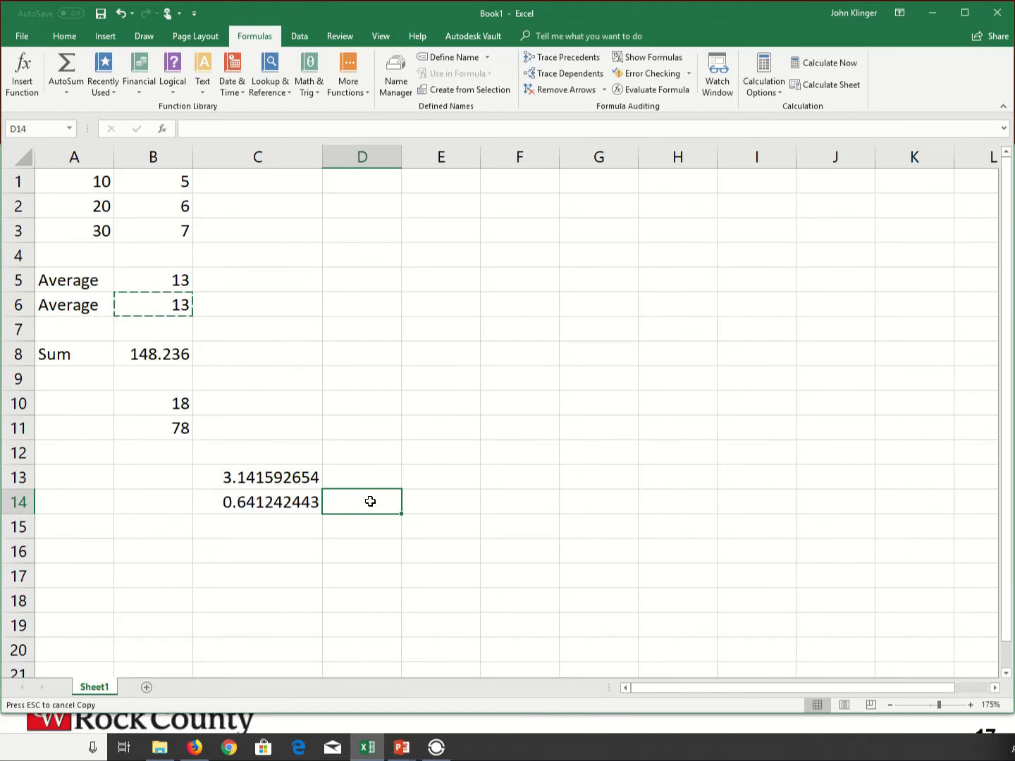
key(F9)
key(F9)
key(F9)
key(F9)
key(F9)
key(F9)
key(F9)
key(F9)
key(F9)
key(F9)
key(F9)
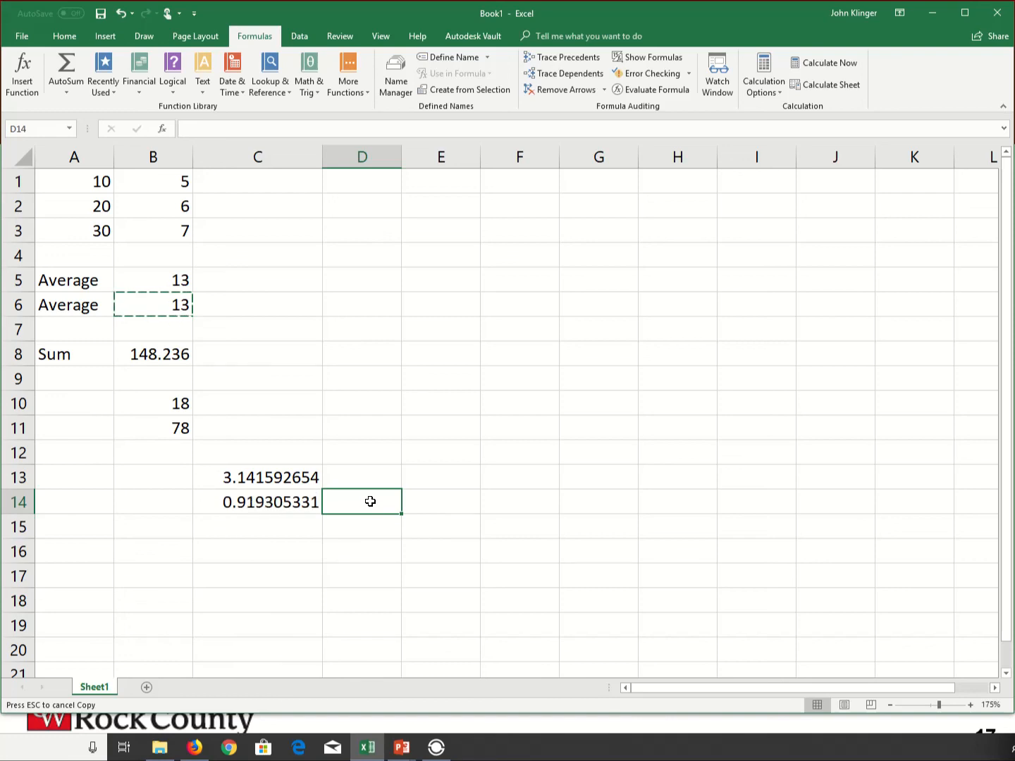
key(F9)
key(F9)
key(F9)
key(F9)
key(F9)
key(F9)
Step: Switch to the presentation to review the Most Common Functions slide and return to the Excel workbook
key(alt+Tab)
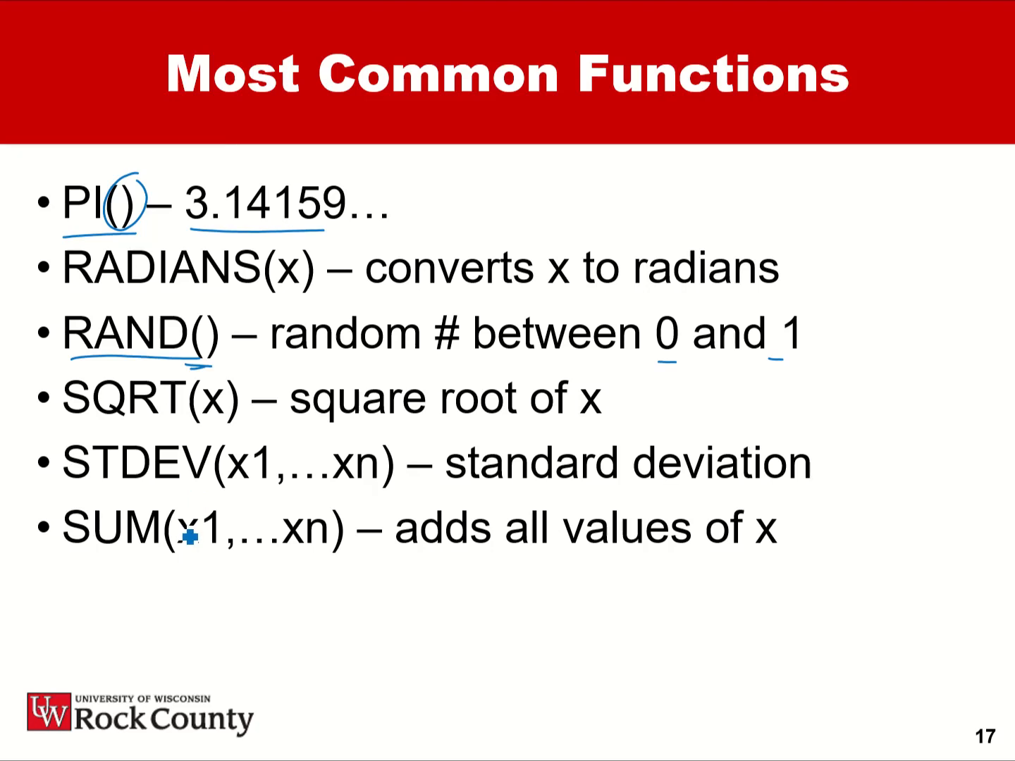
key(Right)
key(Left)
key(alt+Tab)
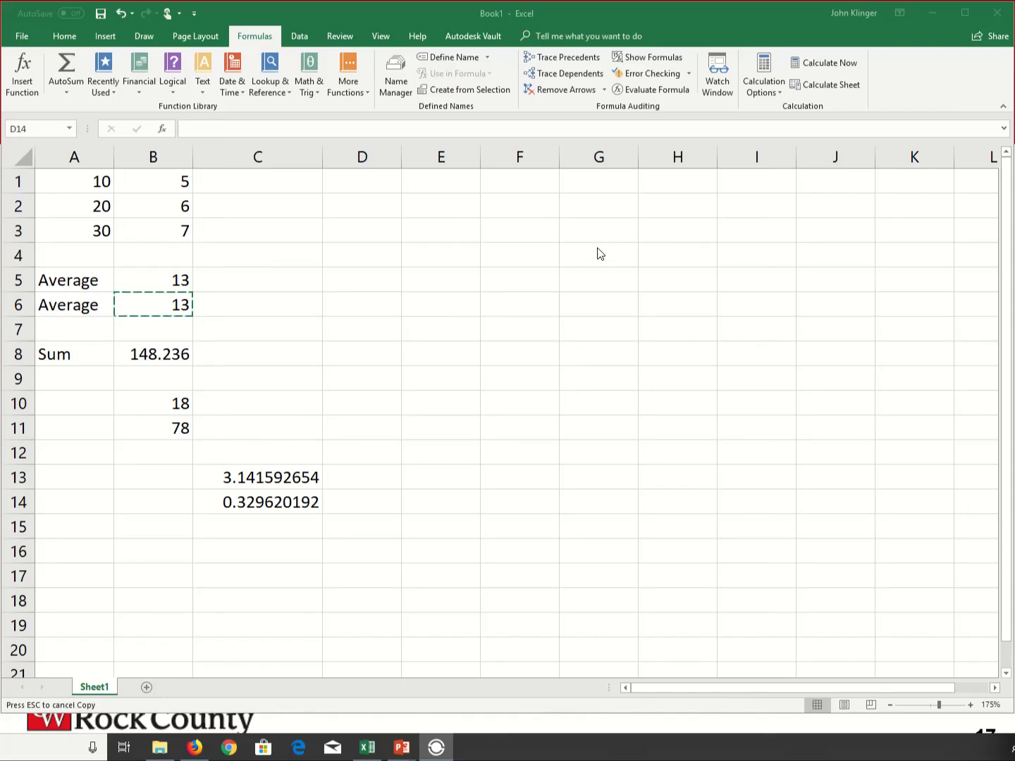
Step: Enter the values 10, 15, 25, 66 and 91 down cells F3 to F7
click(529, 230)
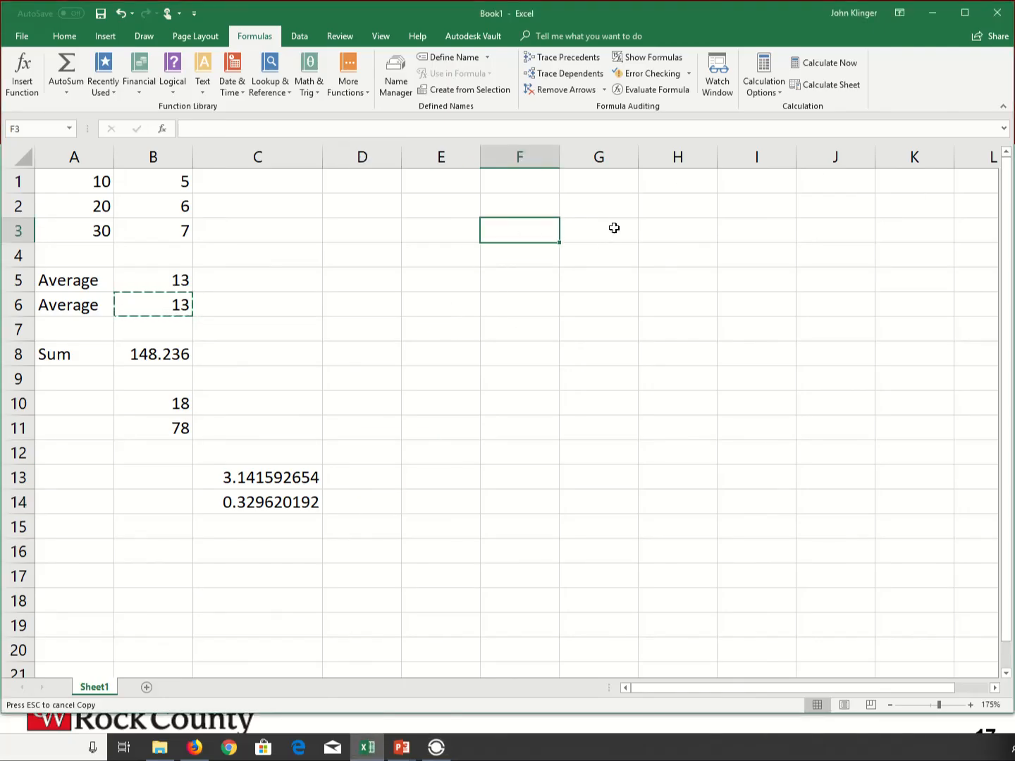
text(10)
key(Return)
text(15)
key(Return)
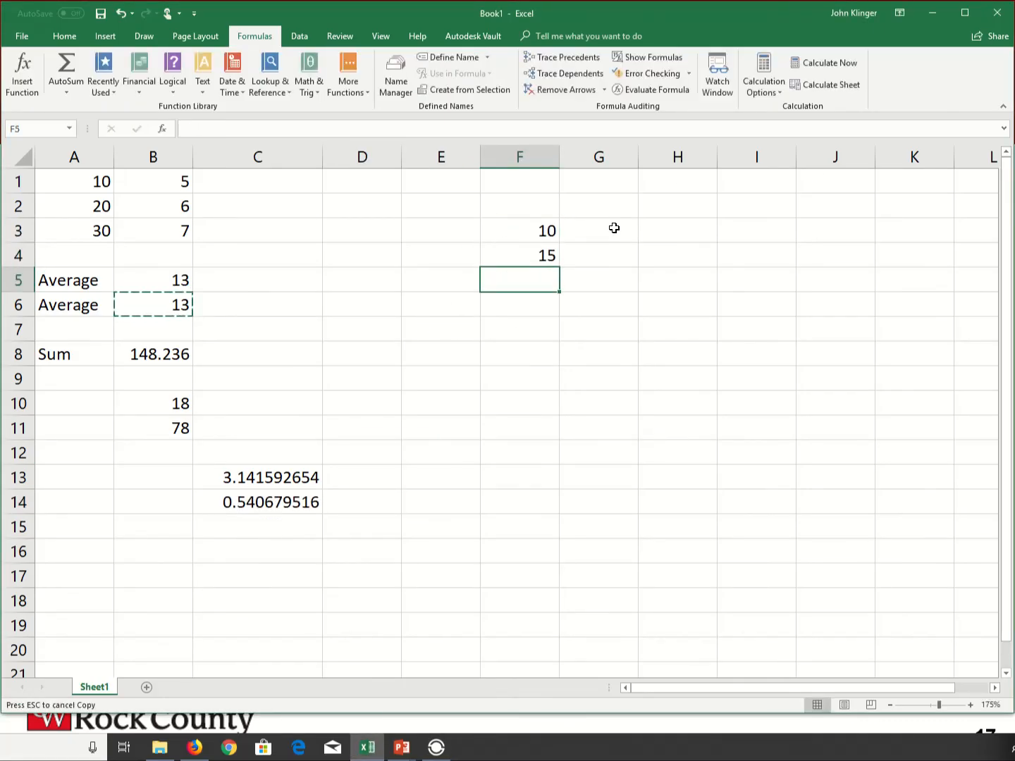
text(25)
key(Return)
text(66)
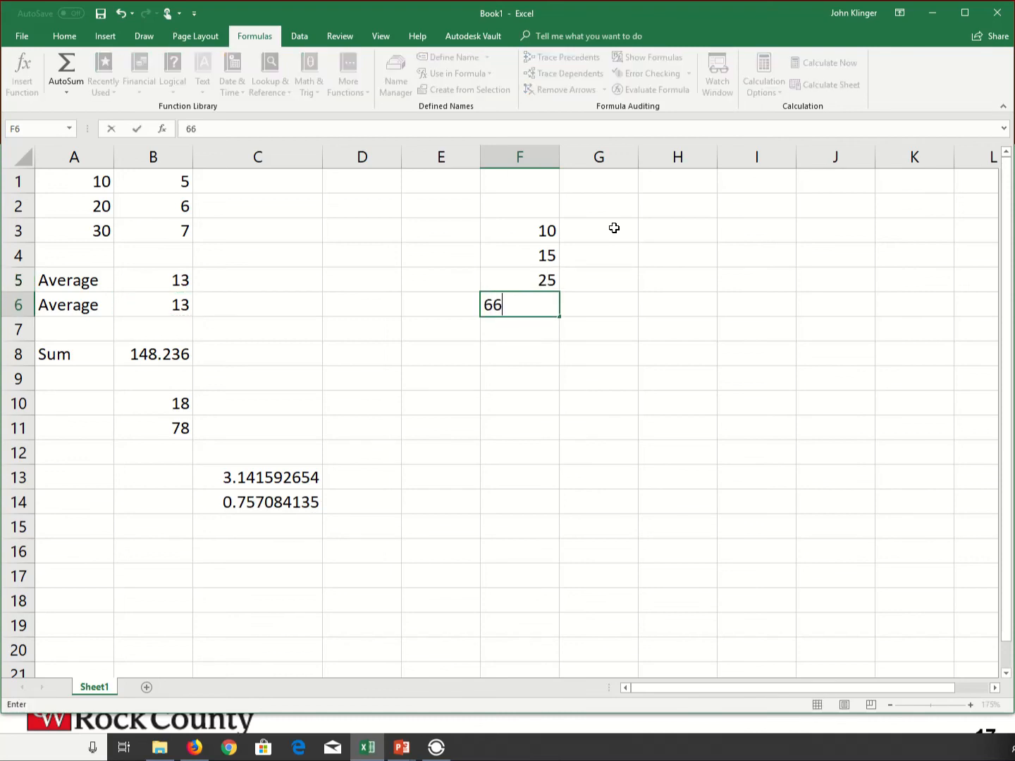
key(Return)
text(91)
key(Return)
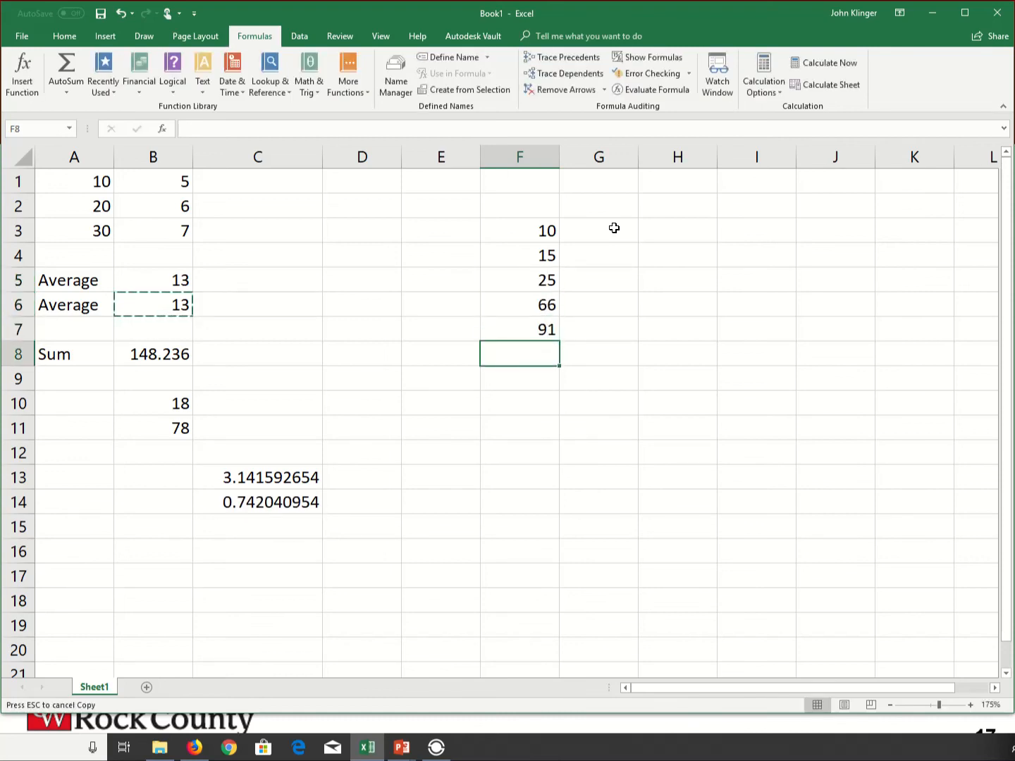
Step: Insert AutoSum's Sum option for F3:F7 in cell F8 and clear the cell again
click(65, 92)
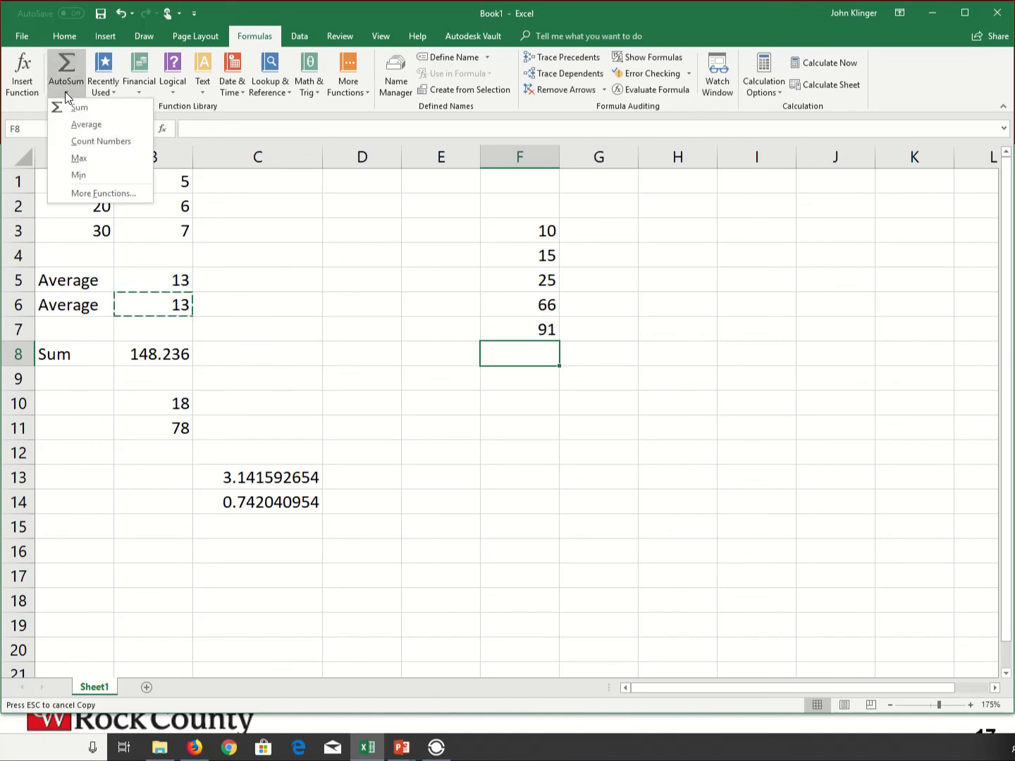
click(63, 109)
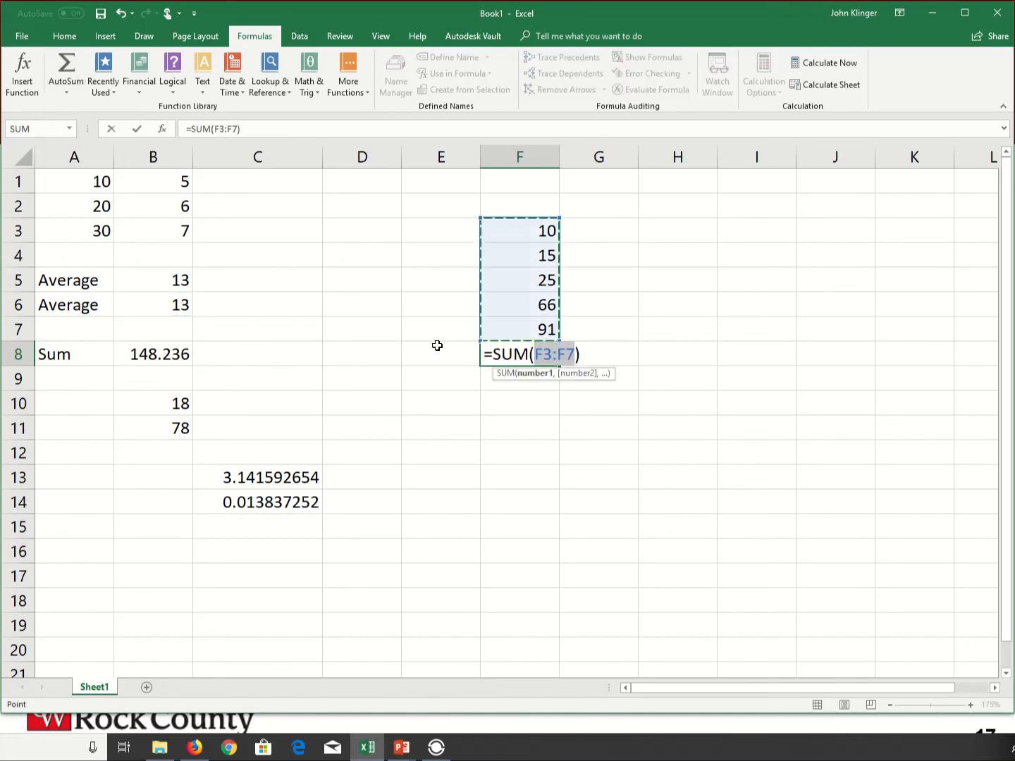
key(Return)
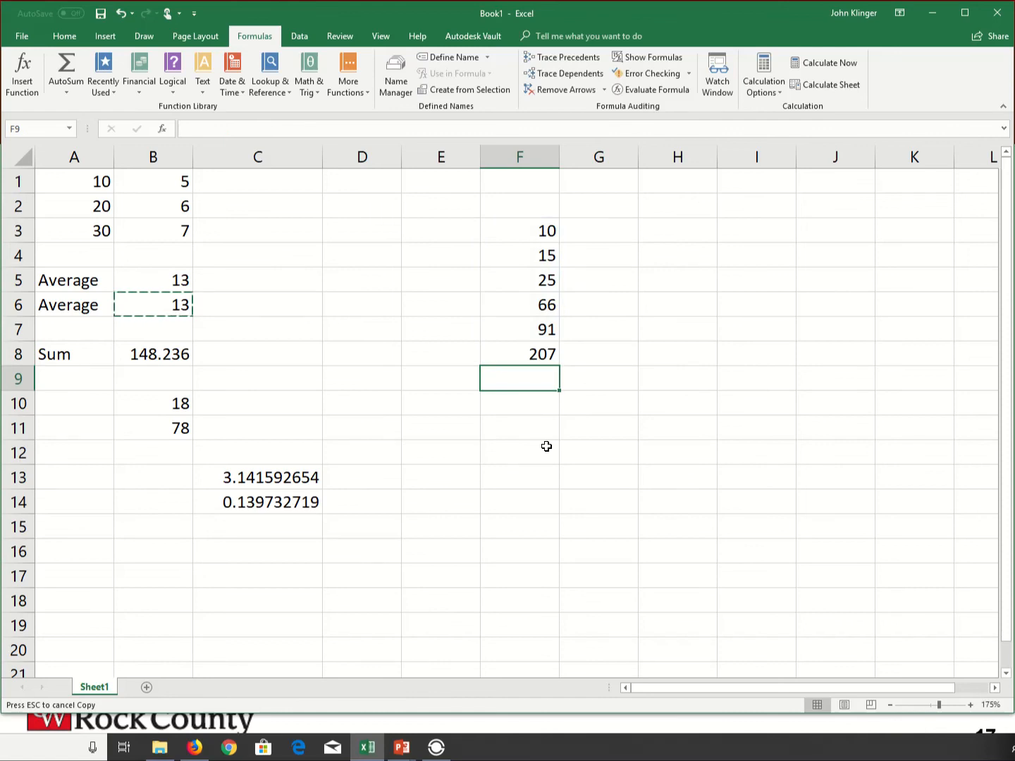
click(544, 355)
key(Delete)
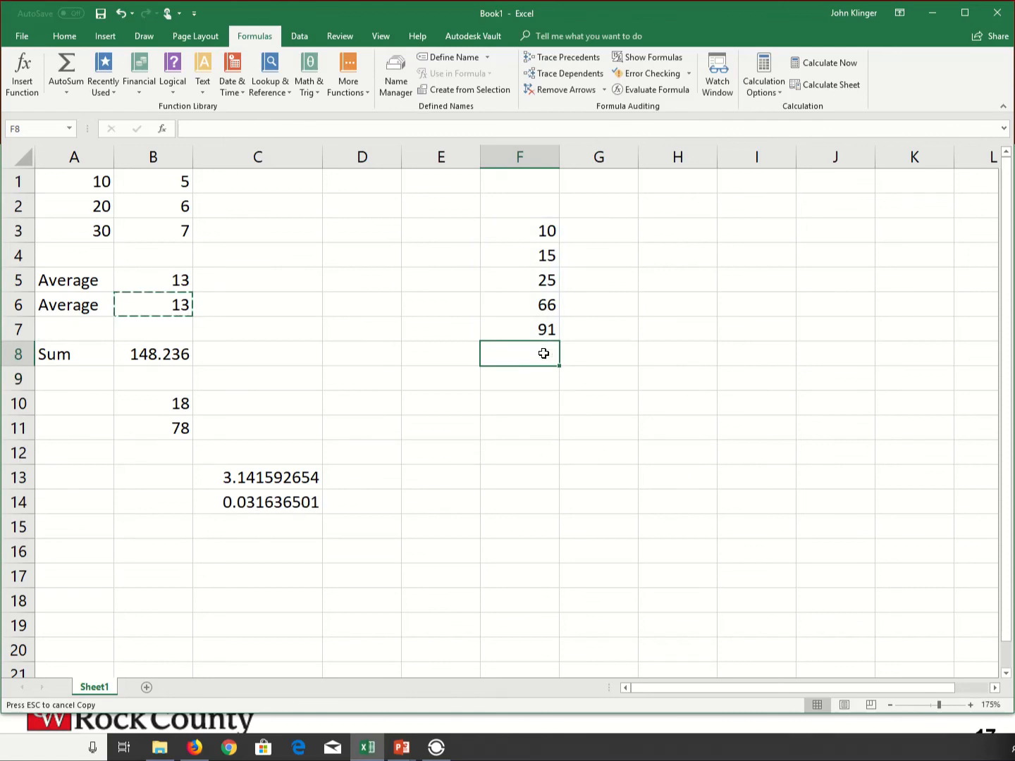
Step: Total F3:F7 in F8 with the default AutoSum command, inspect the formula and delete it
click(57, 67)
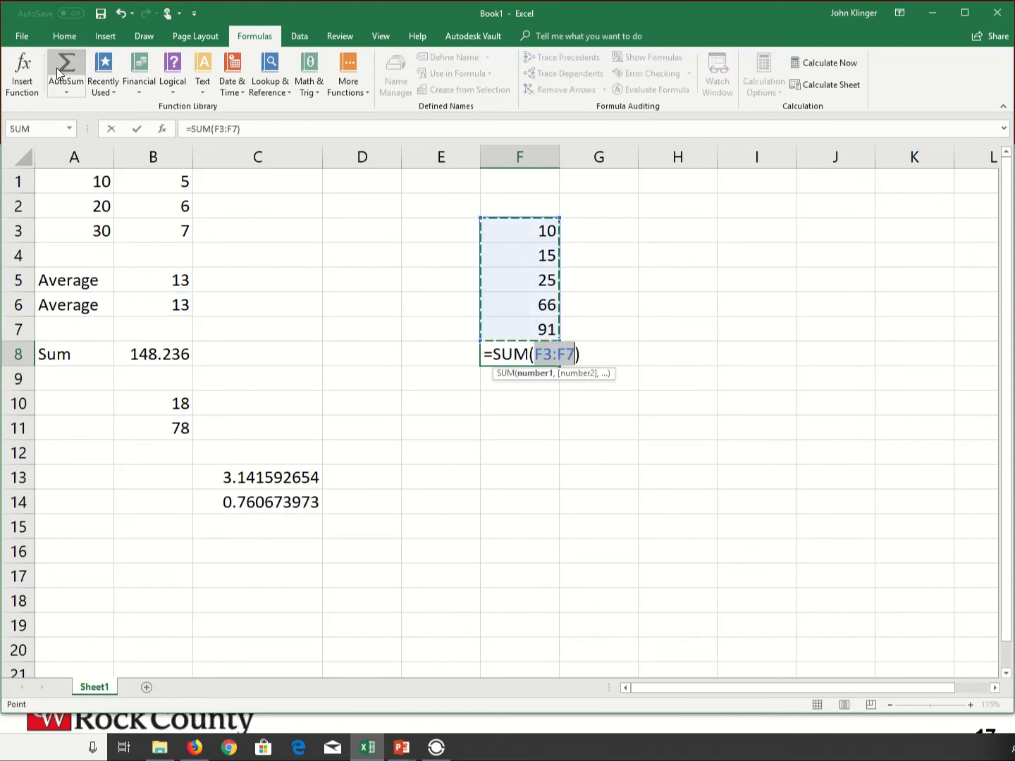
key(Return)
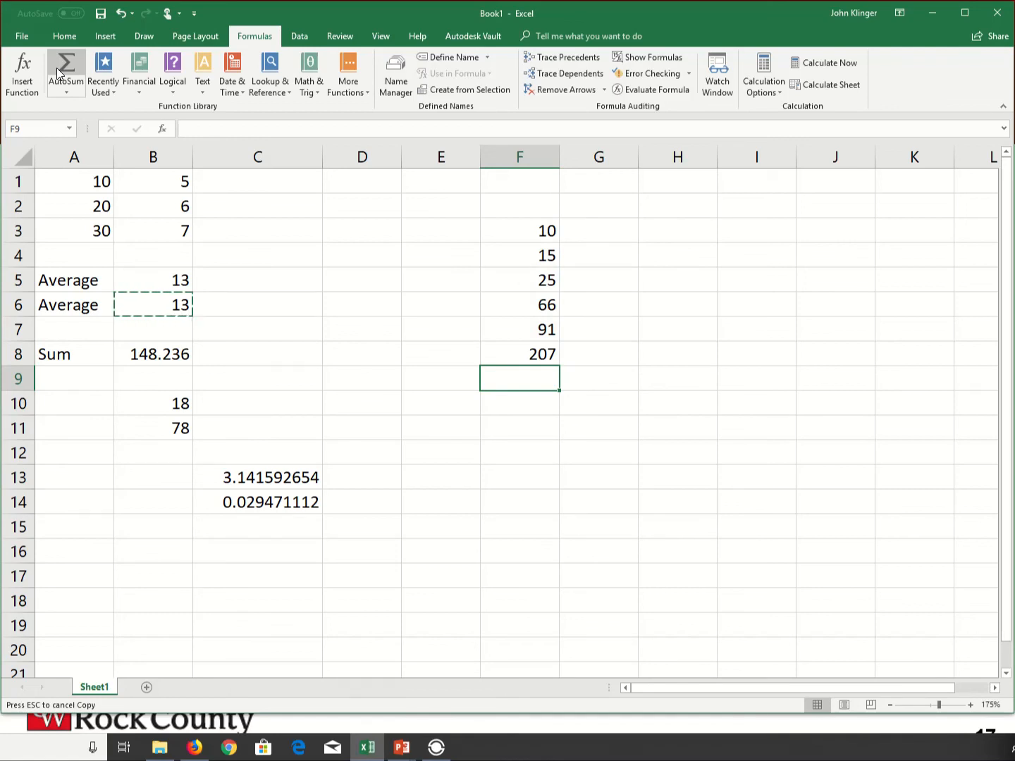
click(524, 347)
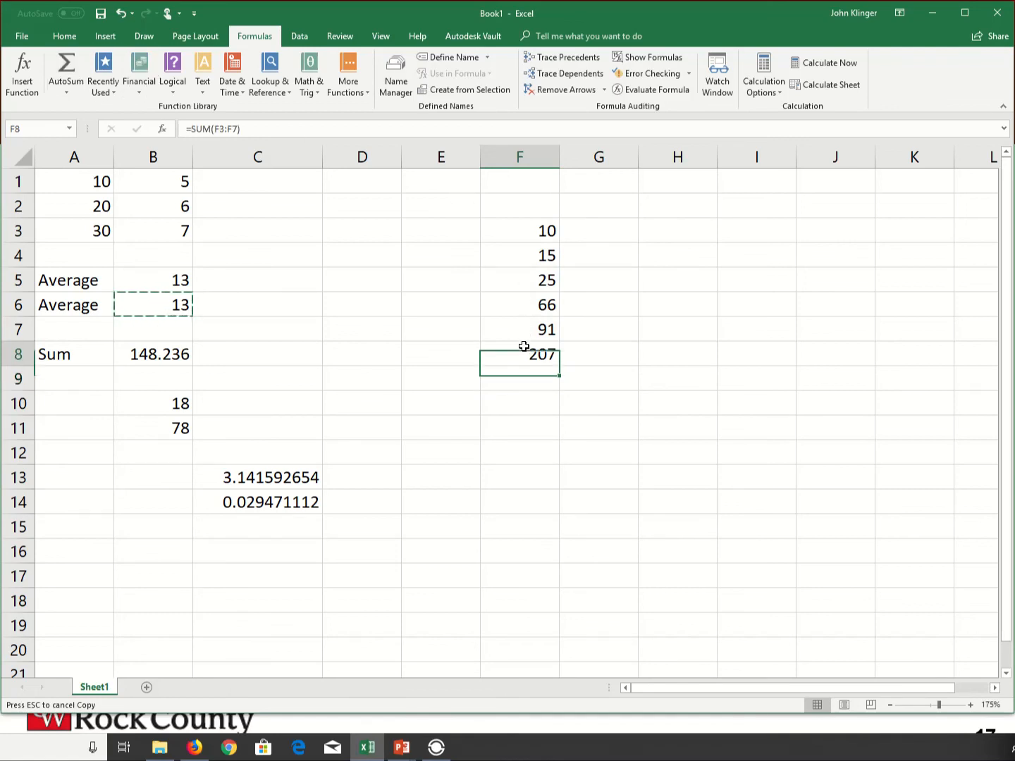
key(Delete)
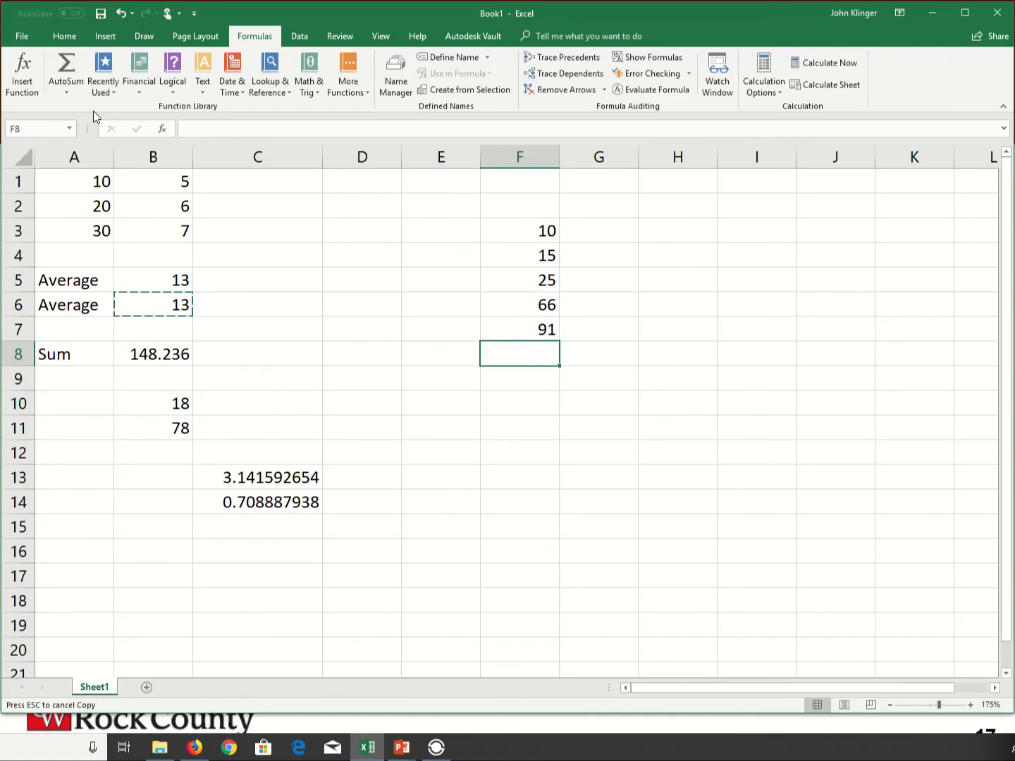
Step: Insert AutoSum's Average of F3:F7 in cell F8 and delete the result
click(63, 88)
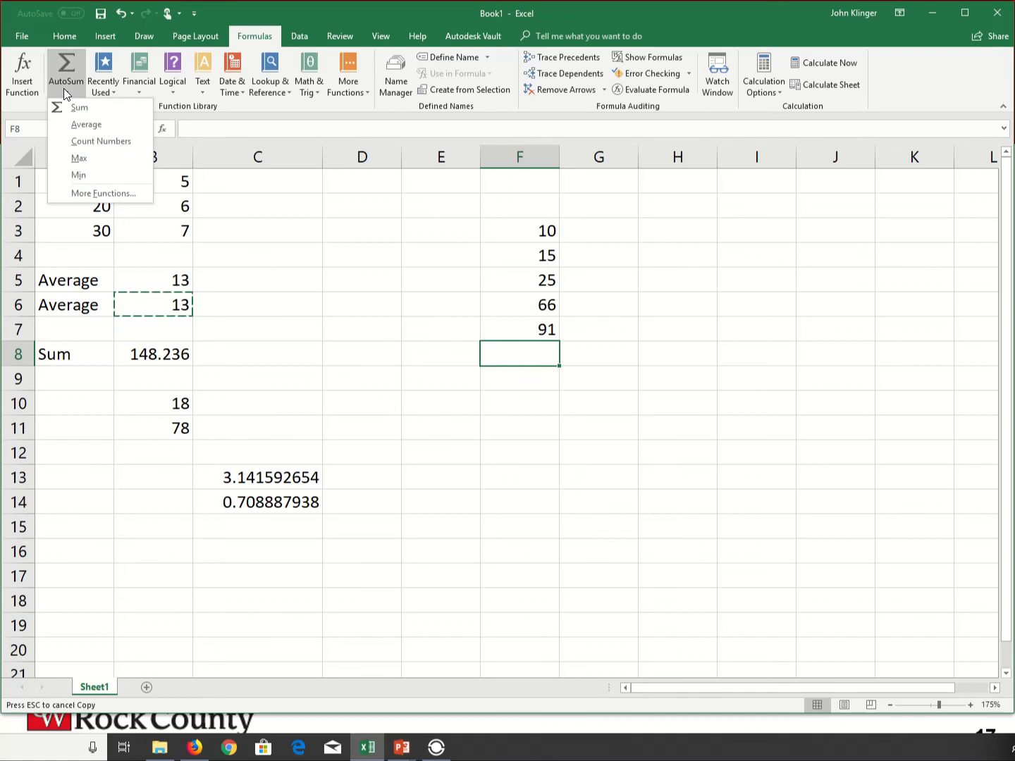
click(80, 125)
key(Return)
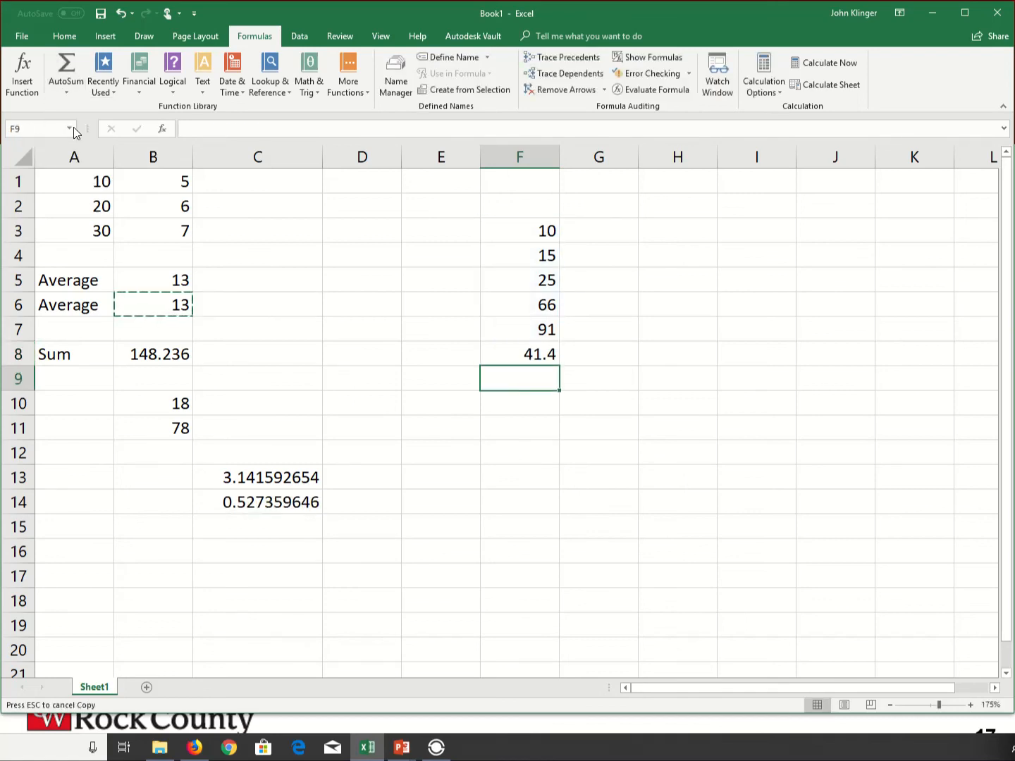
click(68, 90)
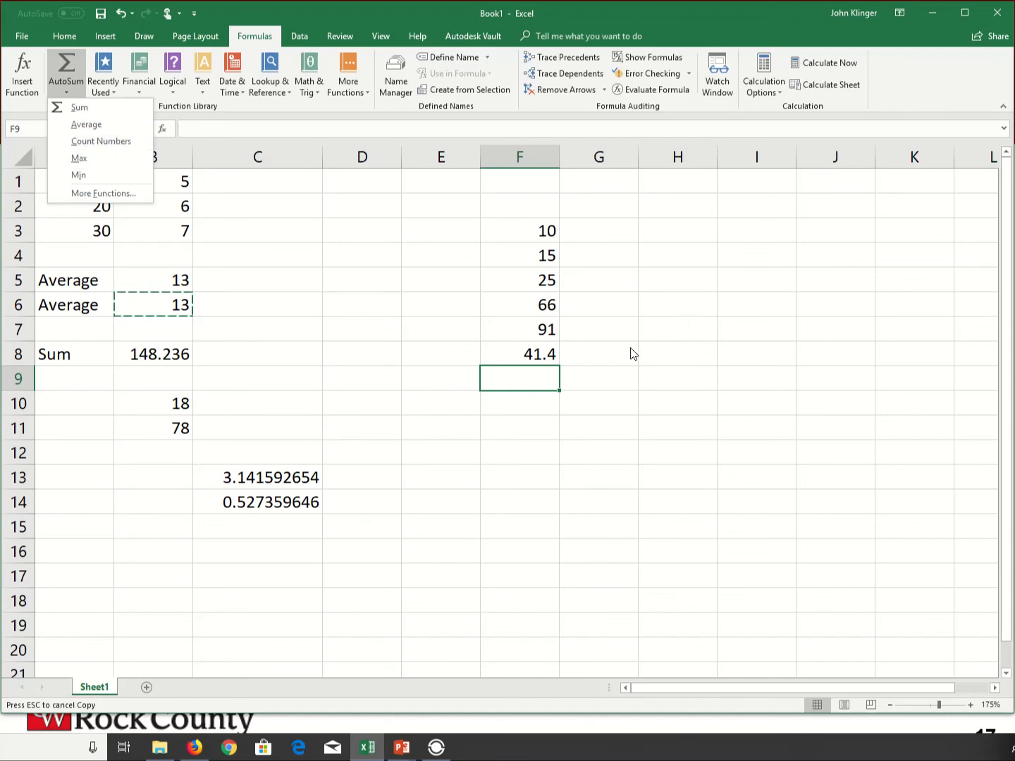
click(554, 345)
click(543, 354)
key(Delete)
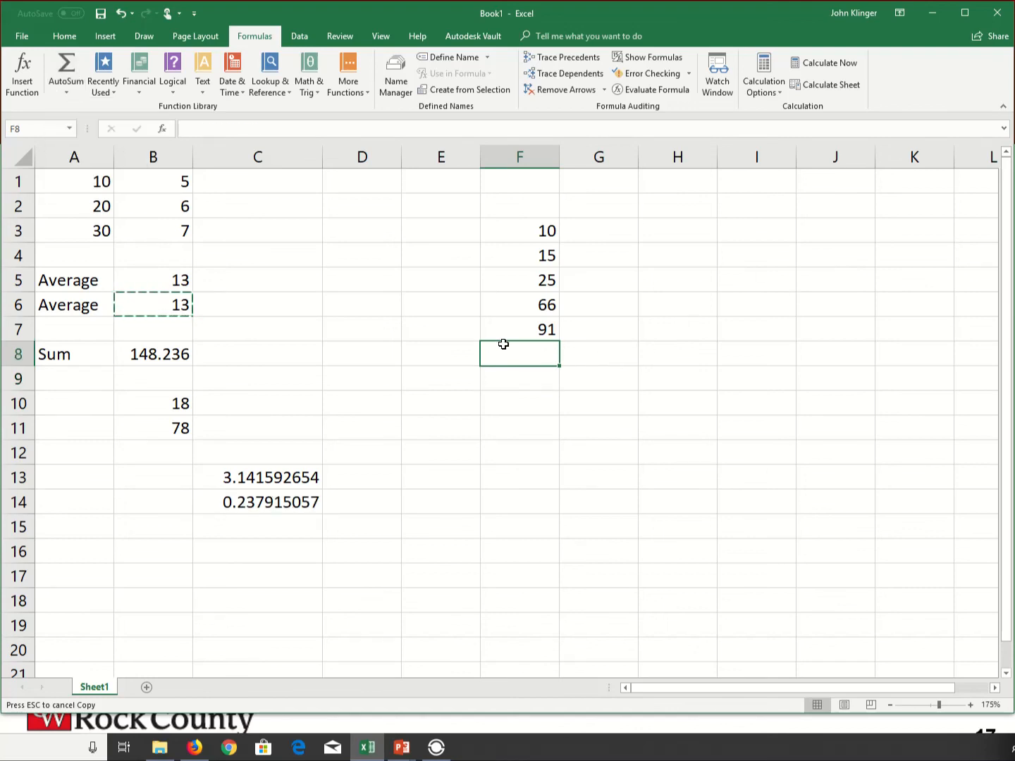
Step: Count the numbers in F3:F7 in cell F8 using AutoSum's Count Numbers option
click(64, 88)
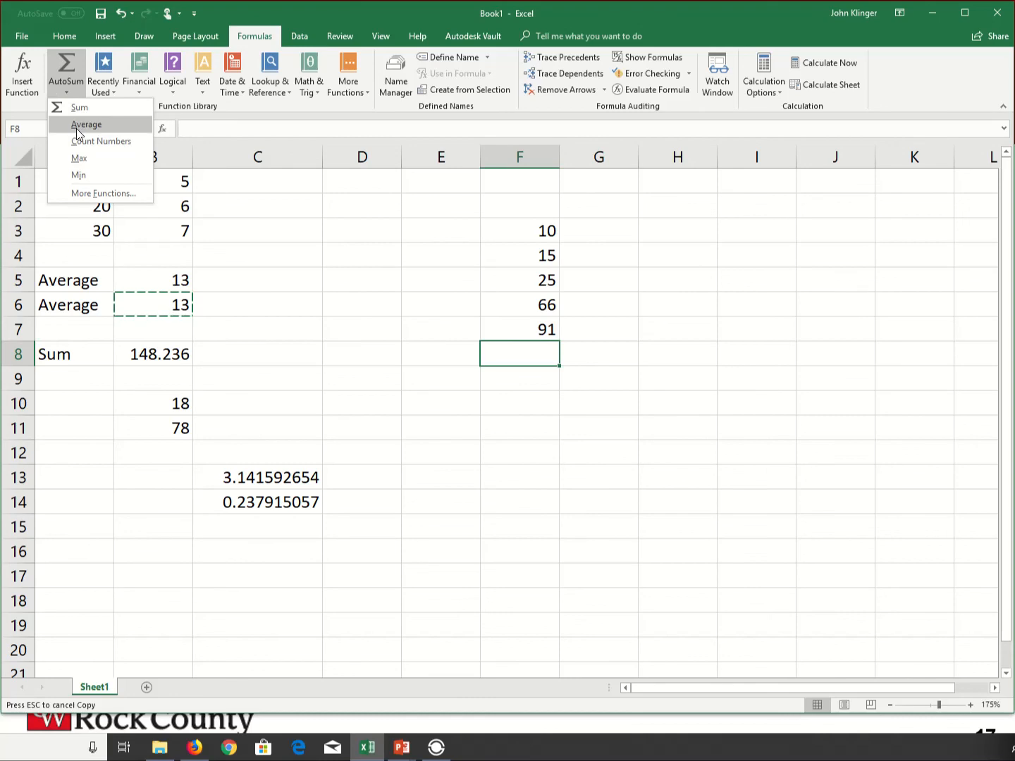
click(76, 141)
key(Return)
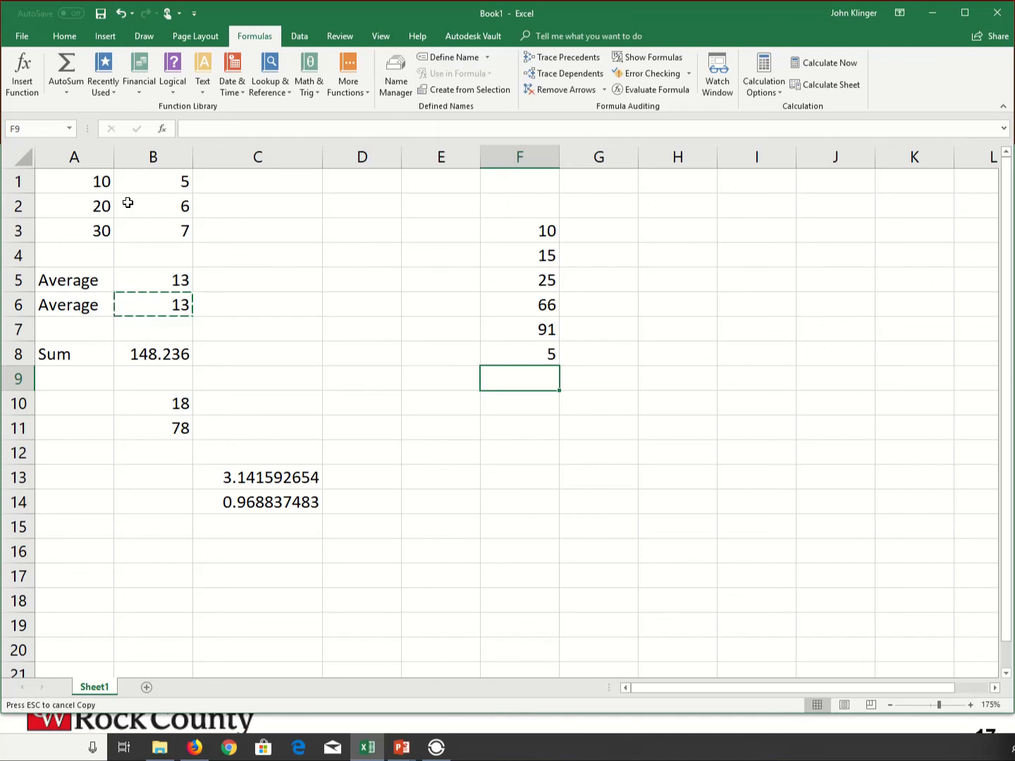
Step: Insert AutoSum's Max of F3:F8 in cell F9 and its Min of F3:F9 in cell F10
click(70, 92)
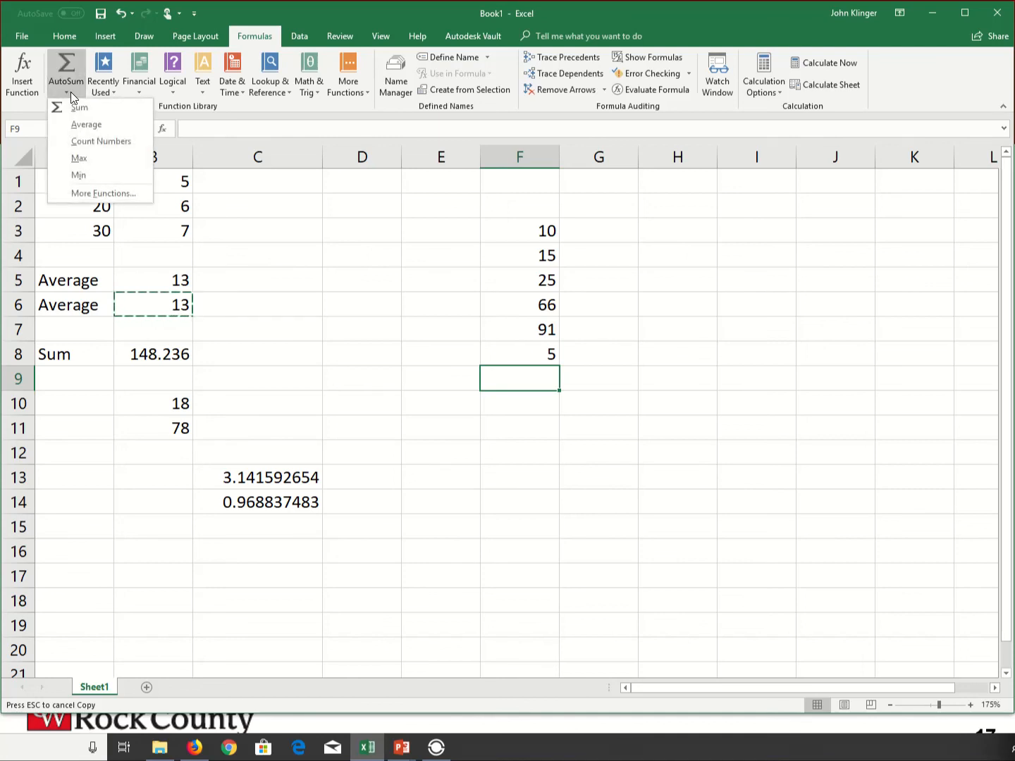
click(86, 163)
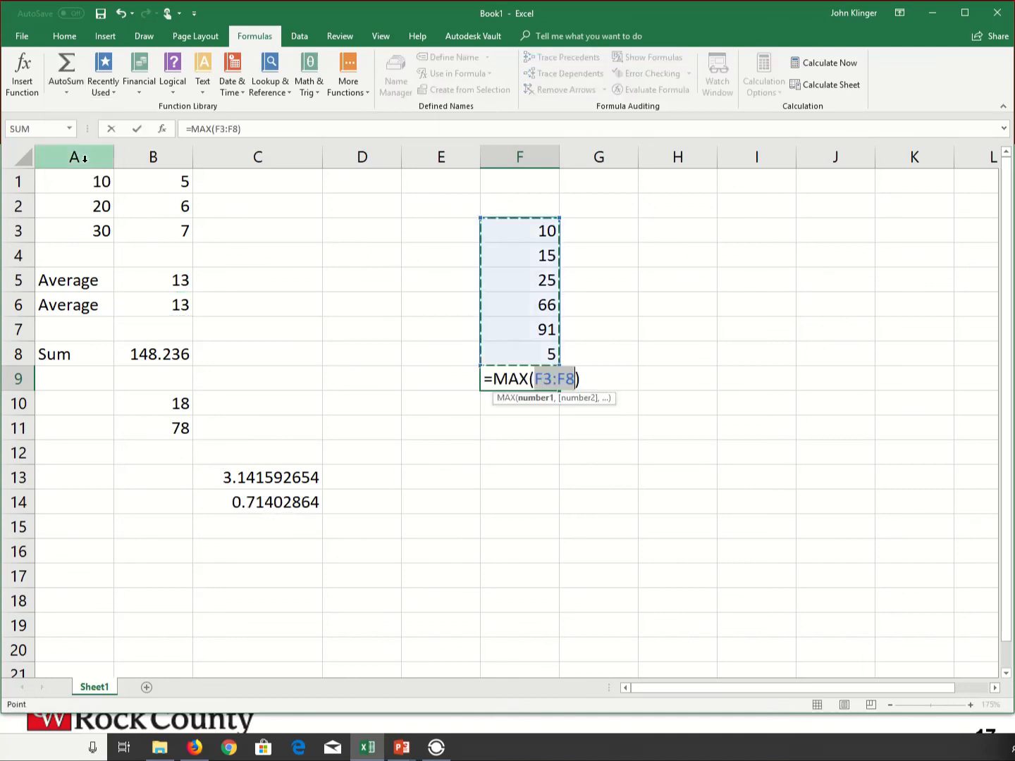
key(Return)
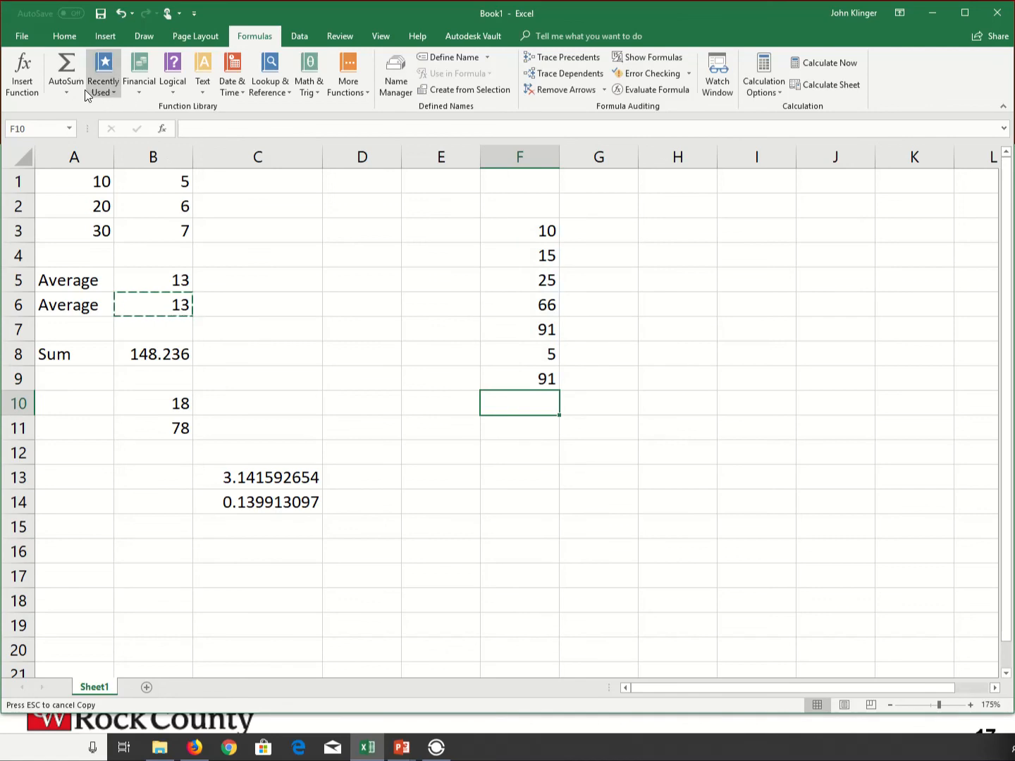
click(65, 93)
click(95, 175)
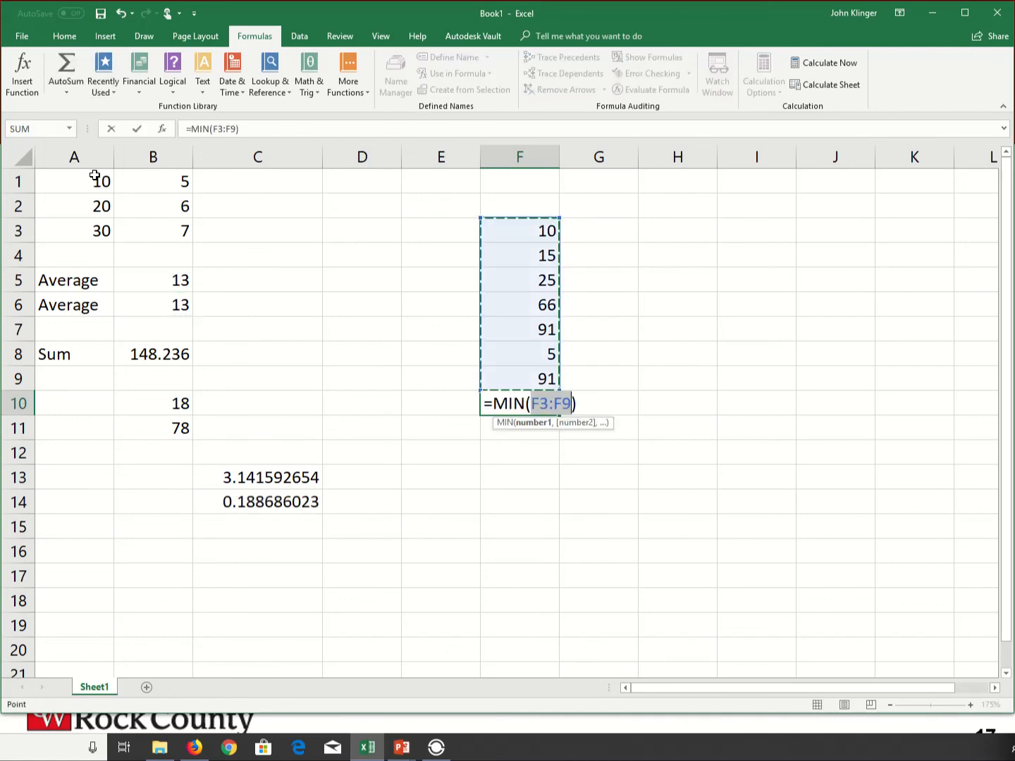
key(Return)
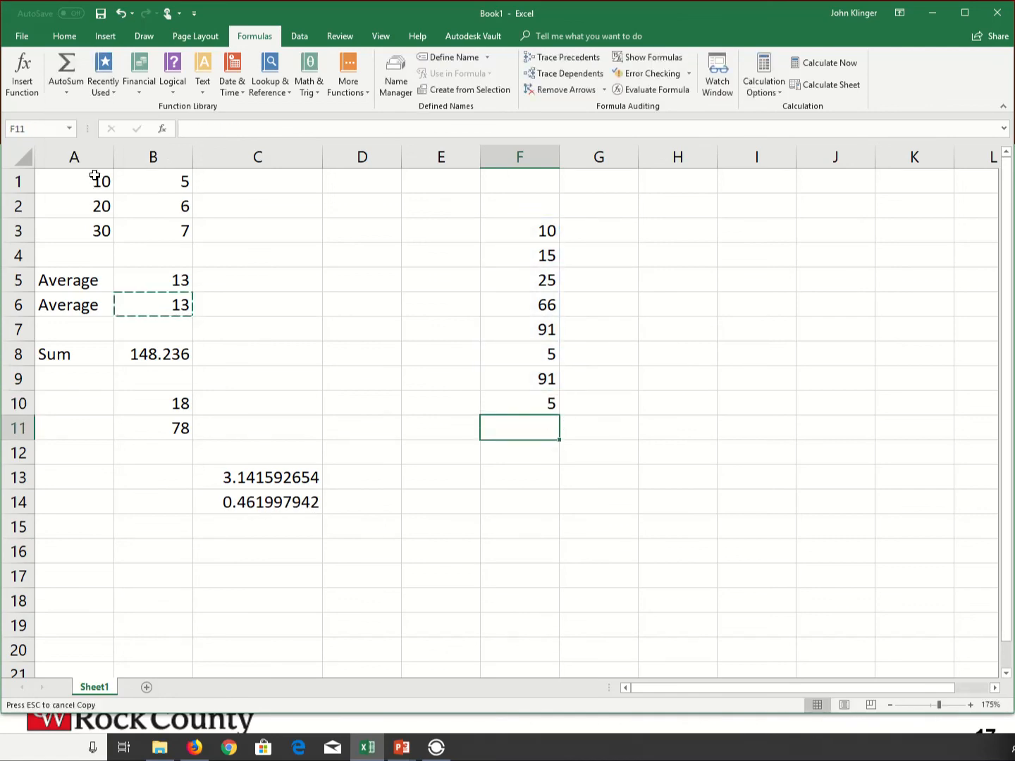
Step: View the Insert Function dialog through AutoSum's More Functions option for cell F11, and cancel it
click(72, 92)
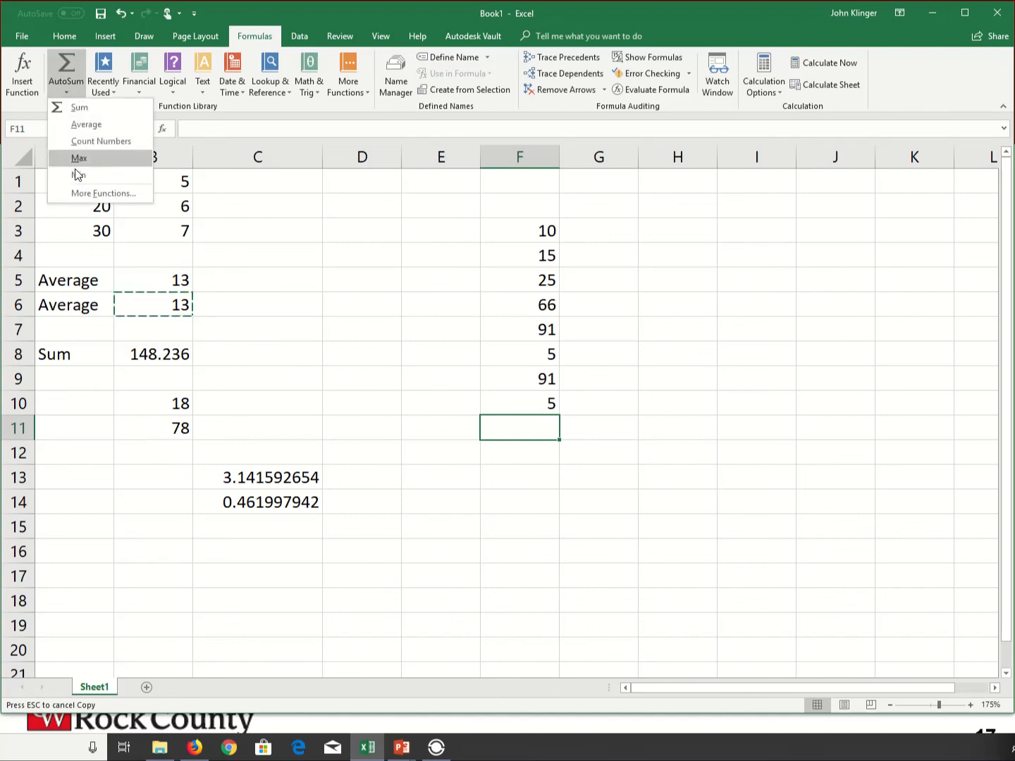
click(79, 195)
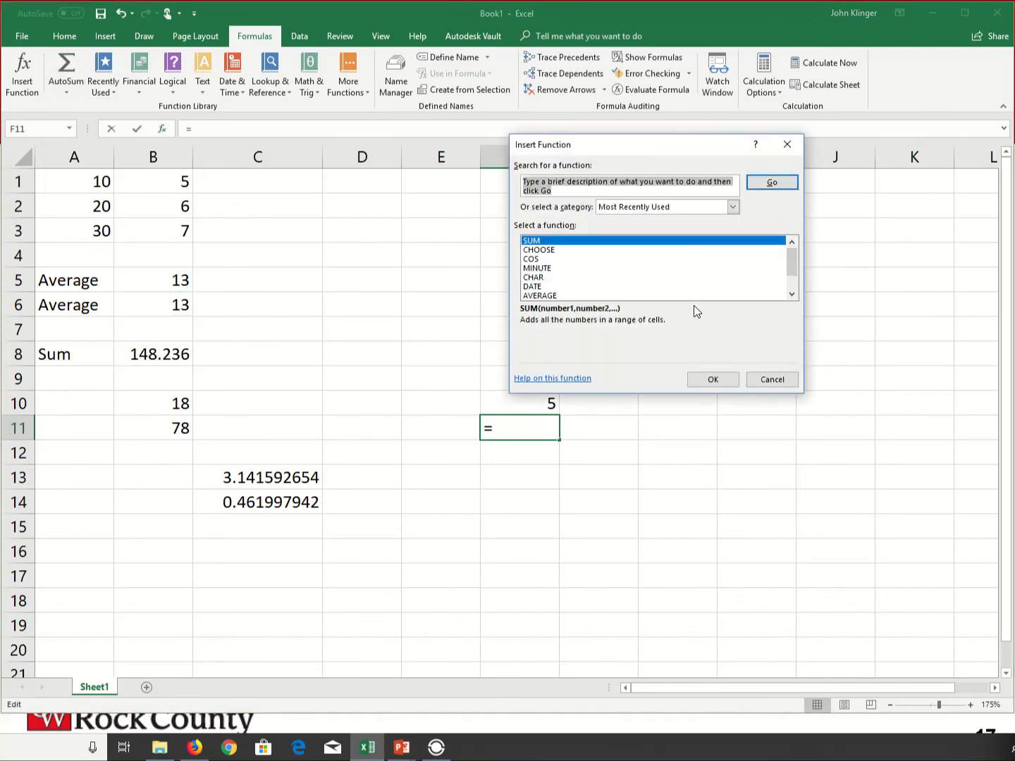
click(776, 380)
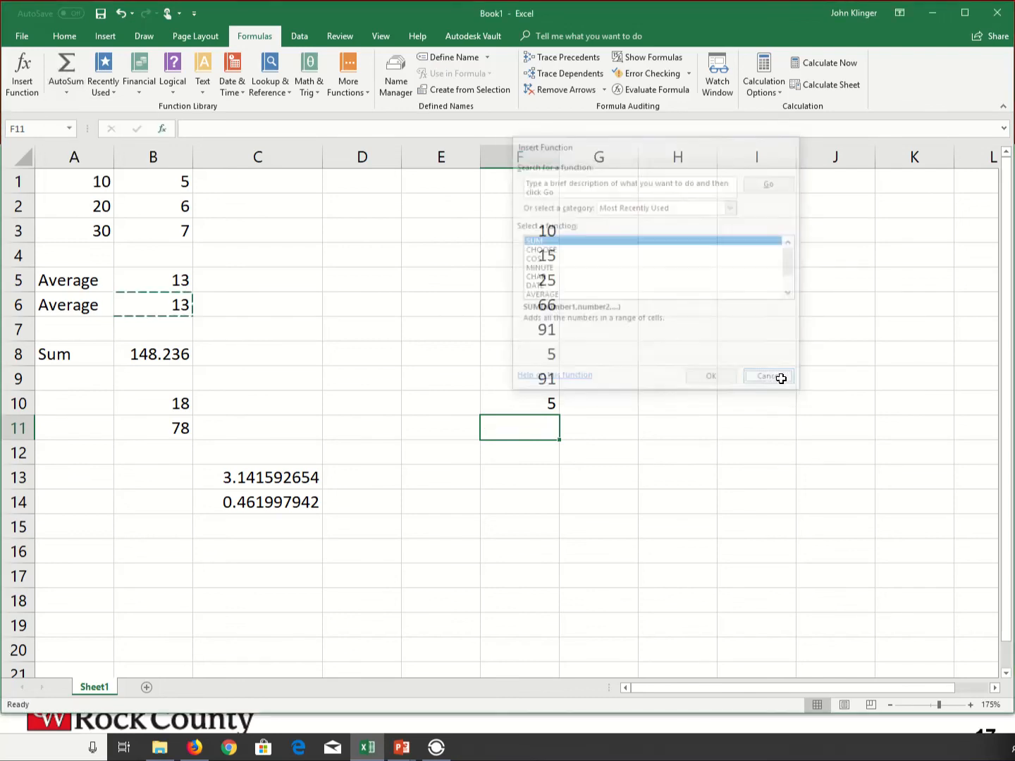
Step: Total the column of numbers above cell F11 in that cell with the default AutoSum command
click(69, 58)
click(69, 58)
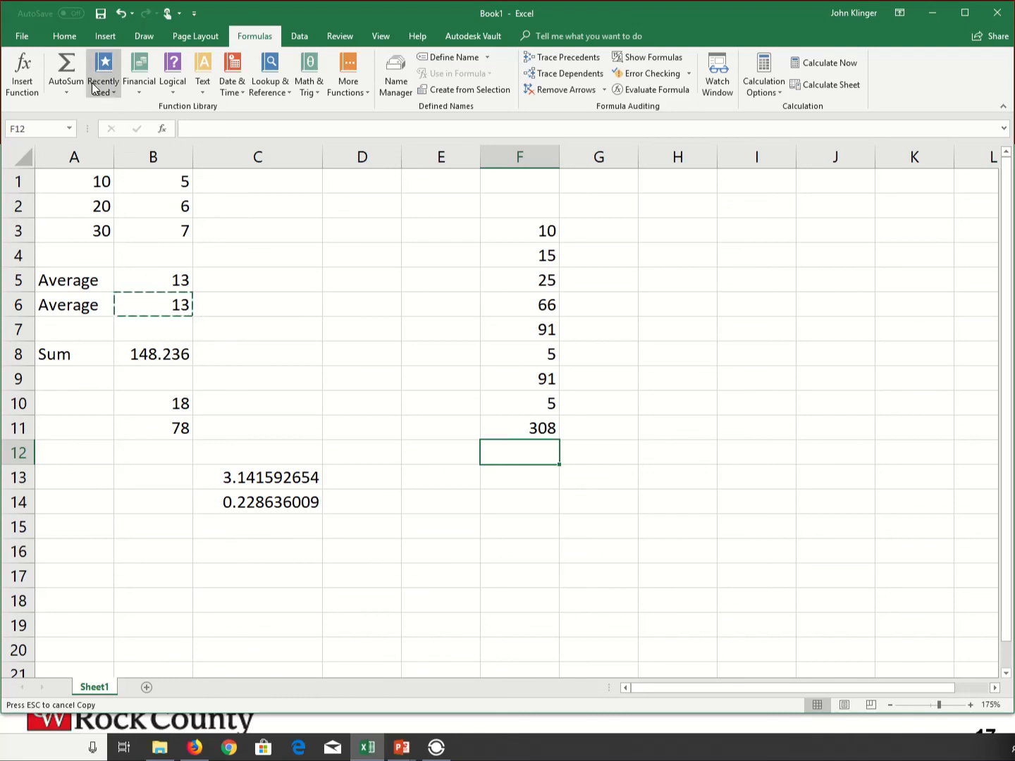
click(62, 34)
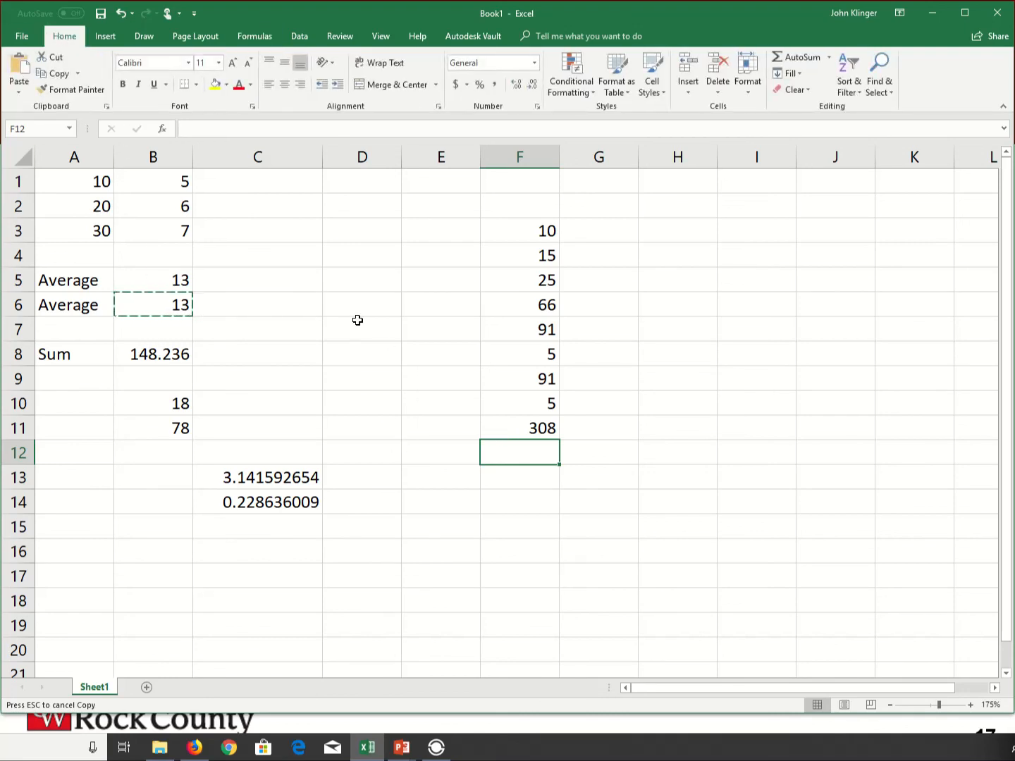
click(244, 34)
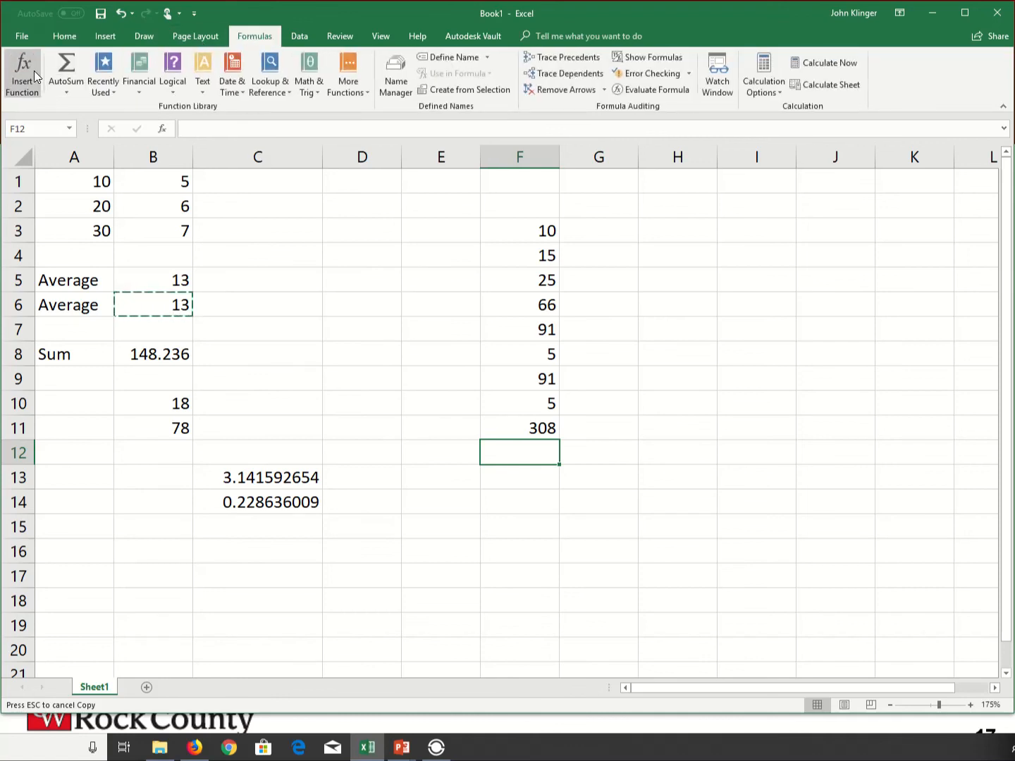
click(64, 35)
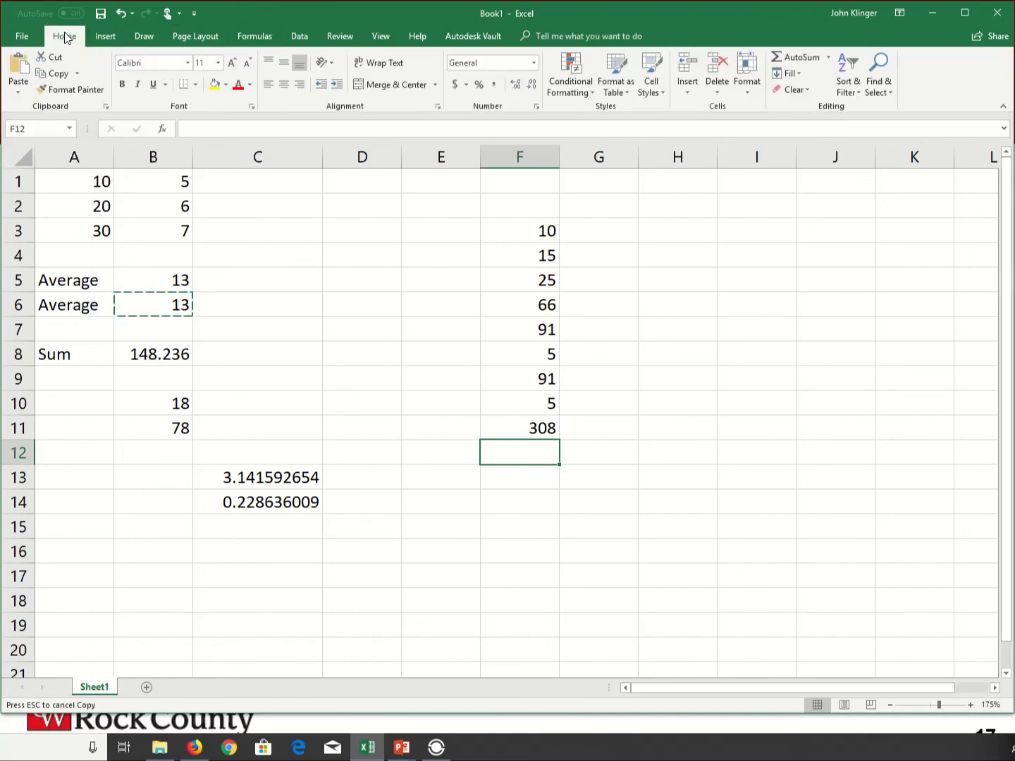
Step: Start a function in cell E13 by searching Insert Function for "average" and choosing AVERAGE
click(432, 375)
click(428, 483)
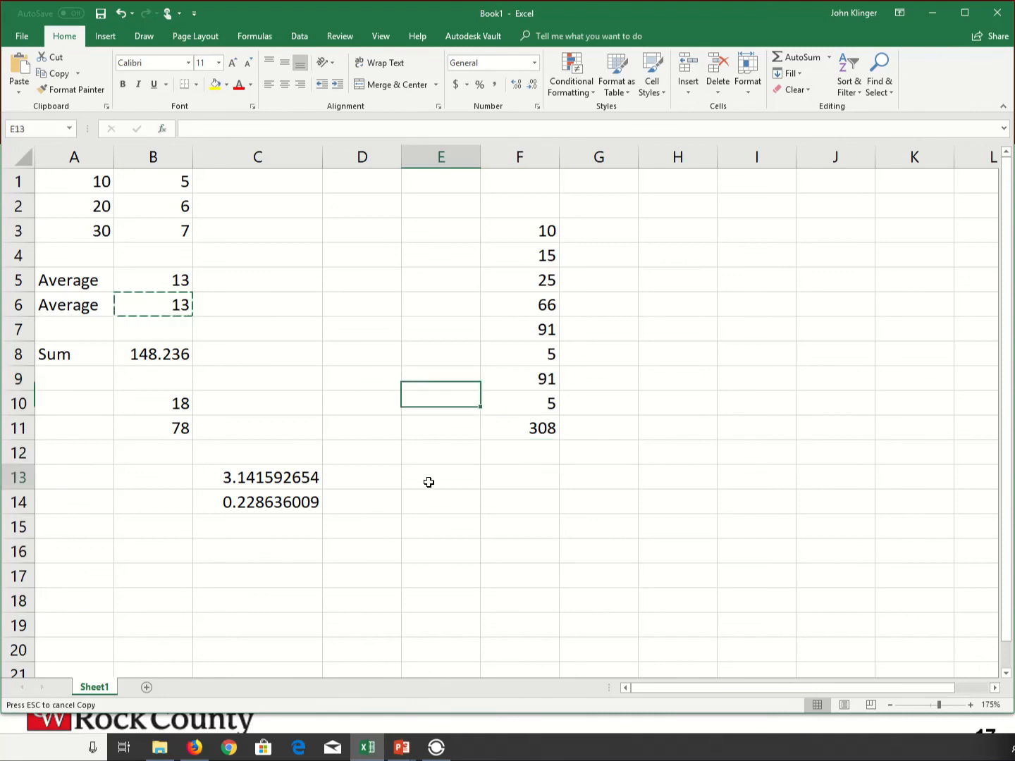
click(163, 131)
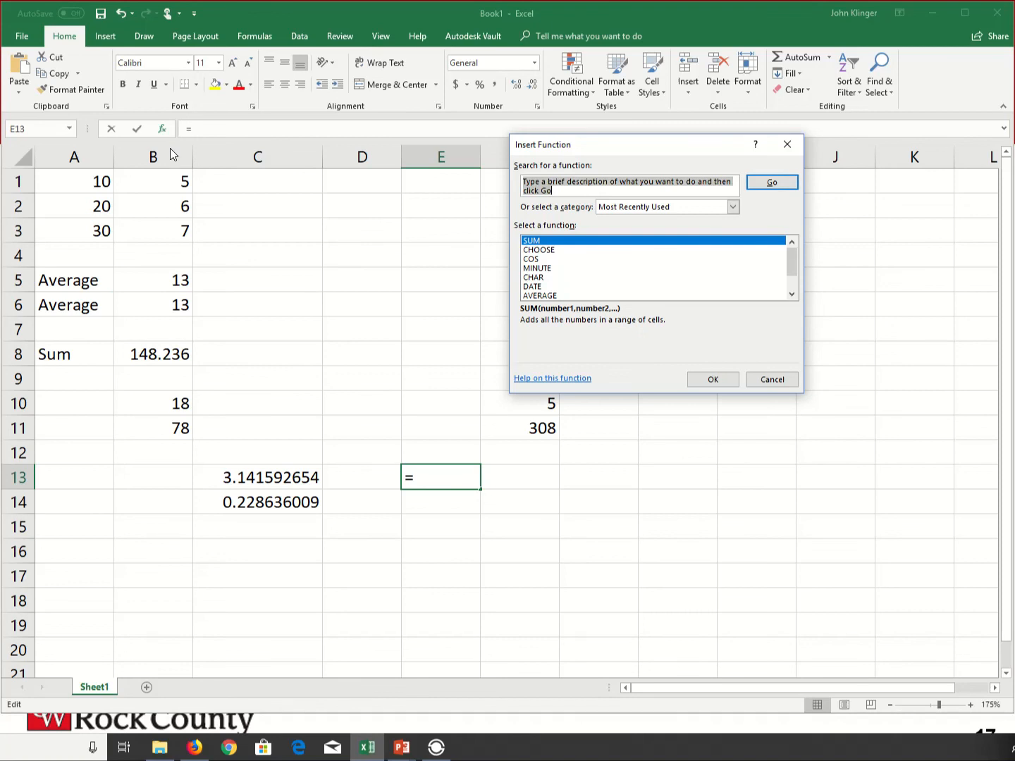
text(average)
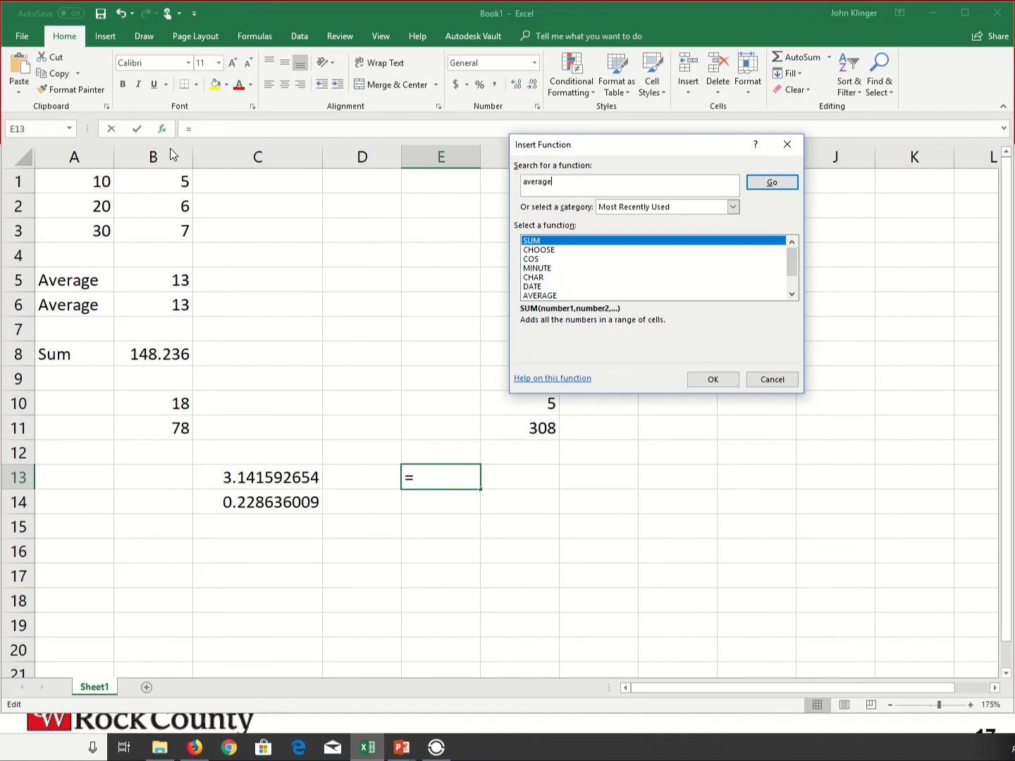
key(Return)
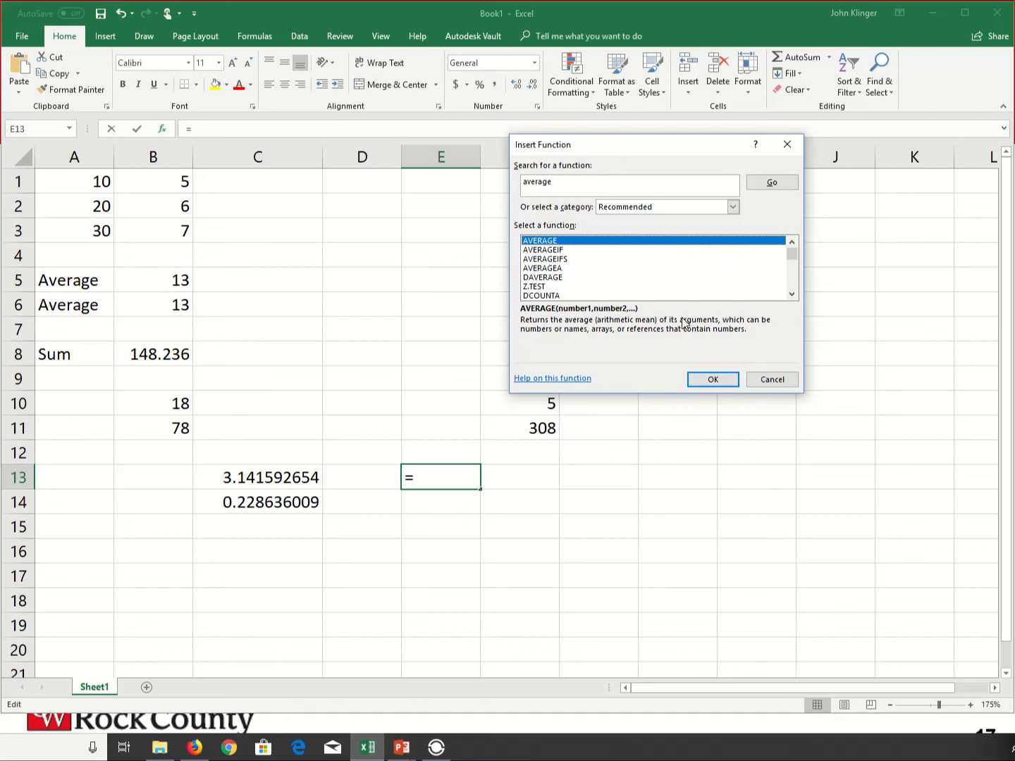
click(712, 380)
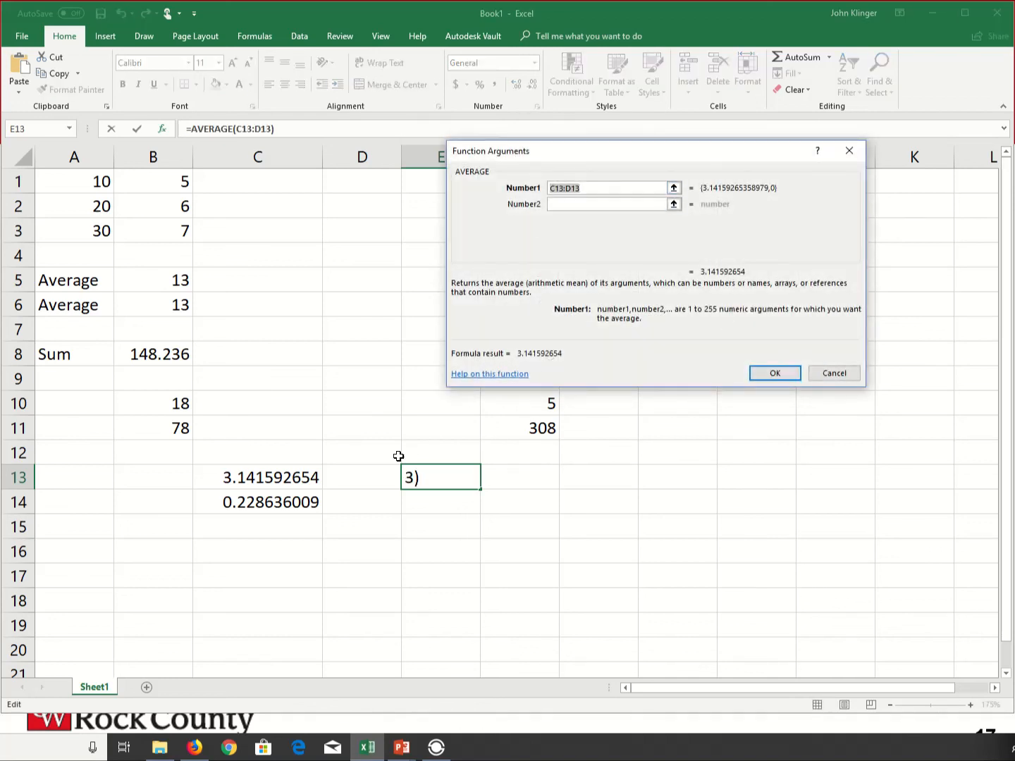
Step: Set AVERAGE's Number1 argument to the range F3:F7, moving the arguments dialog off the data, and confirm the function
drag(550, 155, 758, 269)
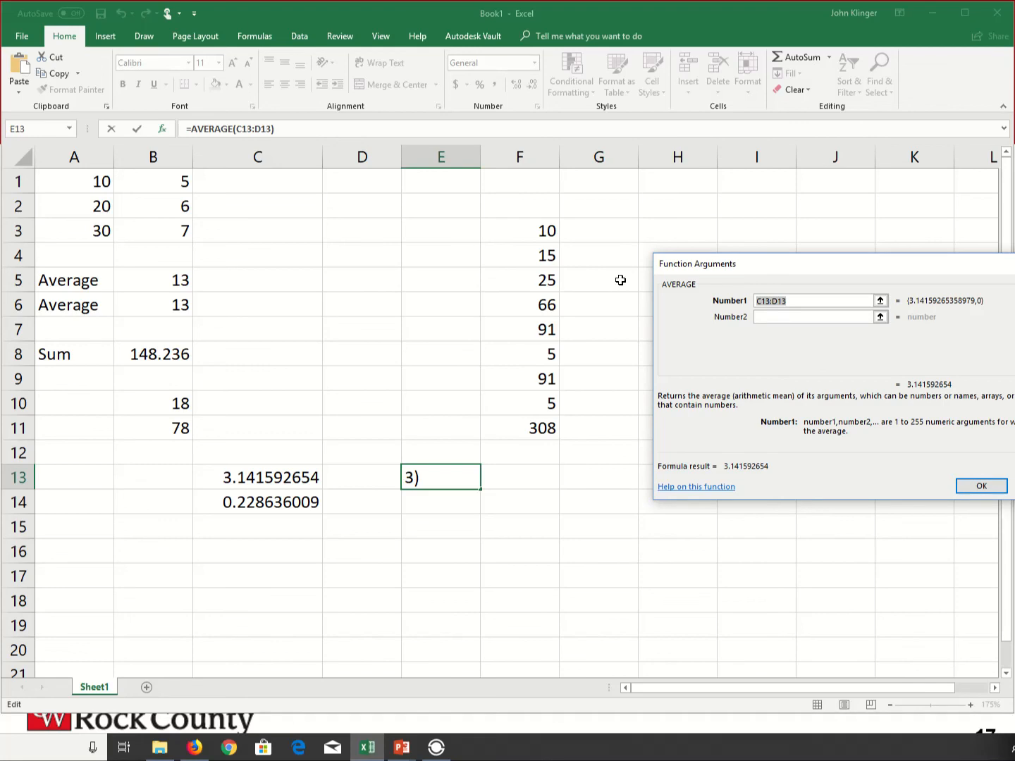
drag(537, 230, 540, 321)
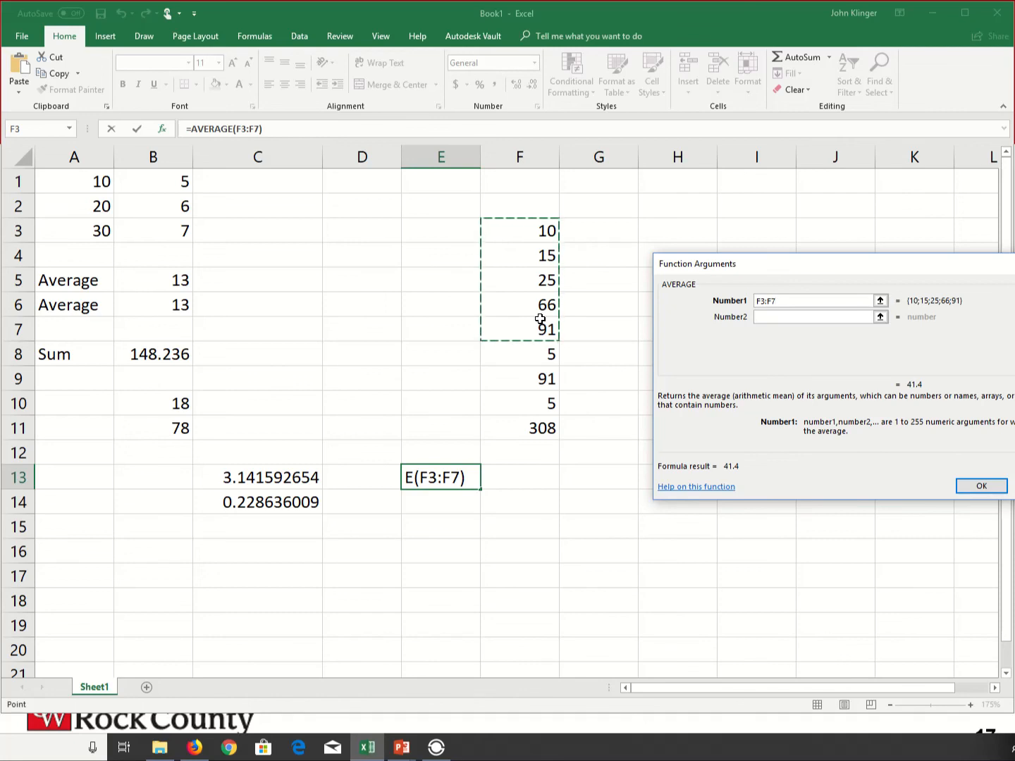
click(976, 485)
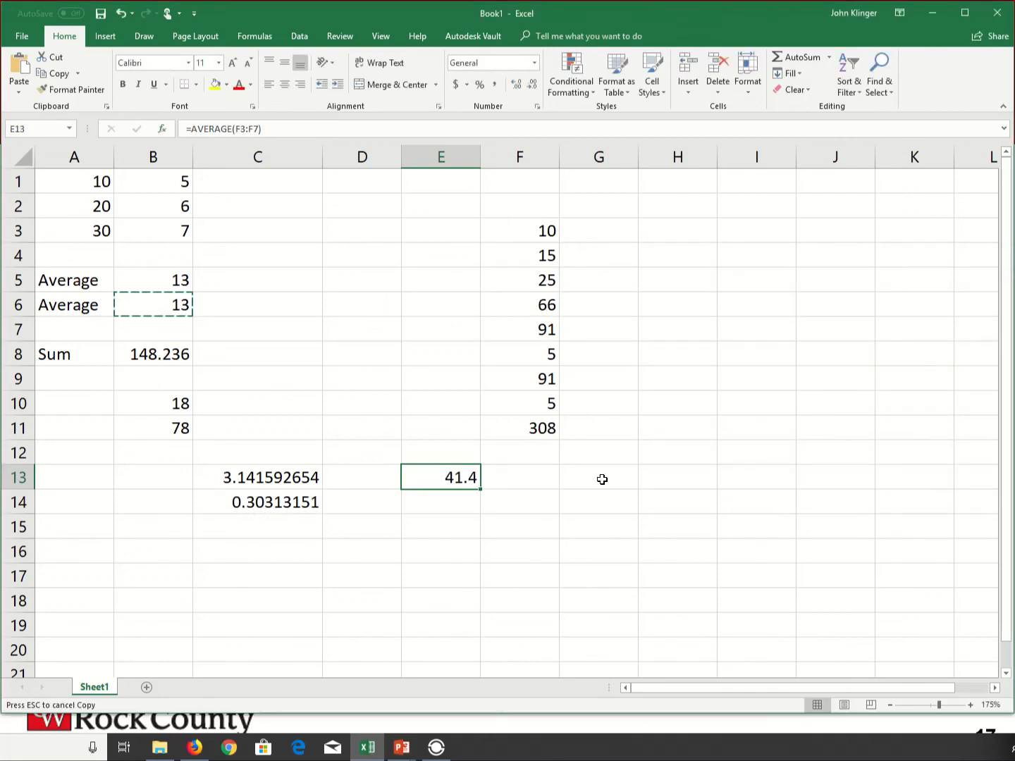
Step: Inspect the formula in cell E13 and its referenced range, leaving the cell without changing it
double_click(474, 480)
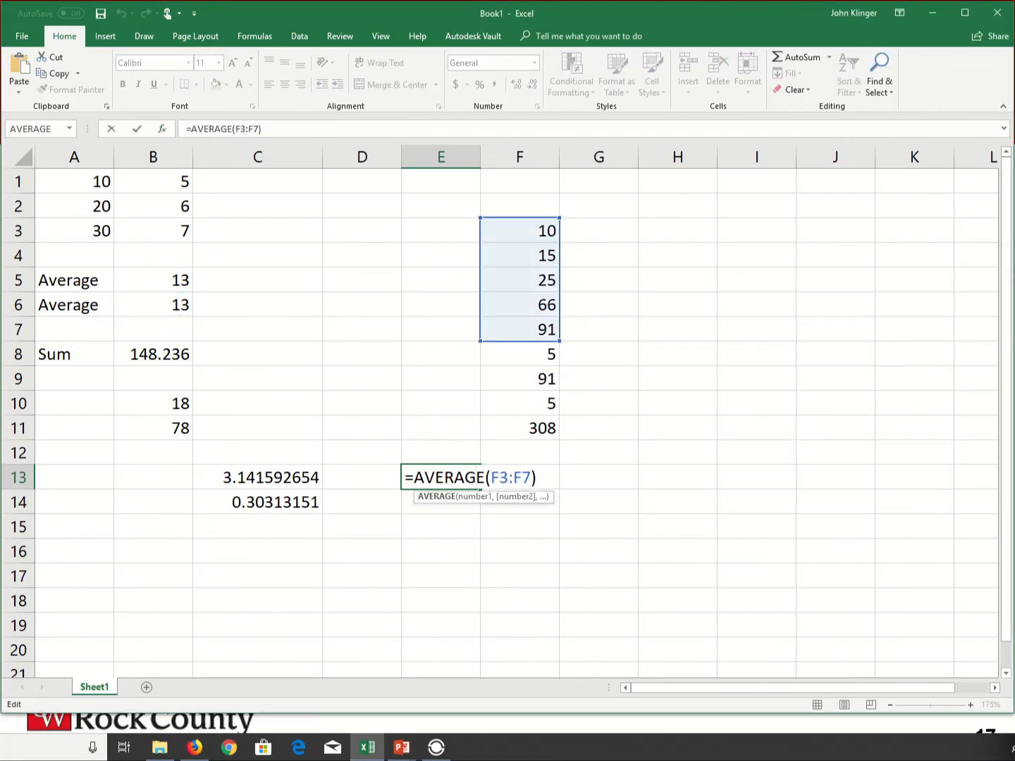
key(Escape)
click(612, 548)
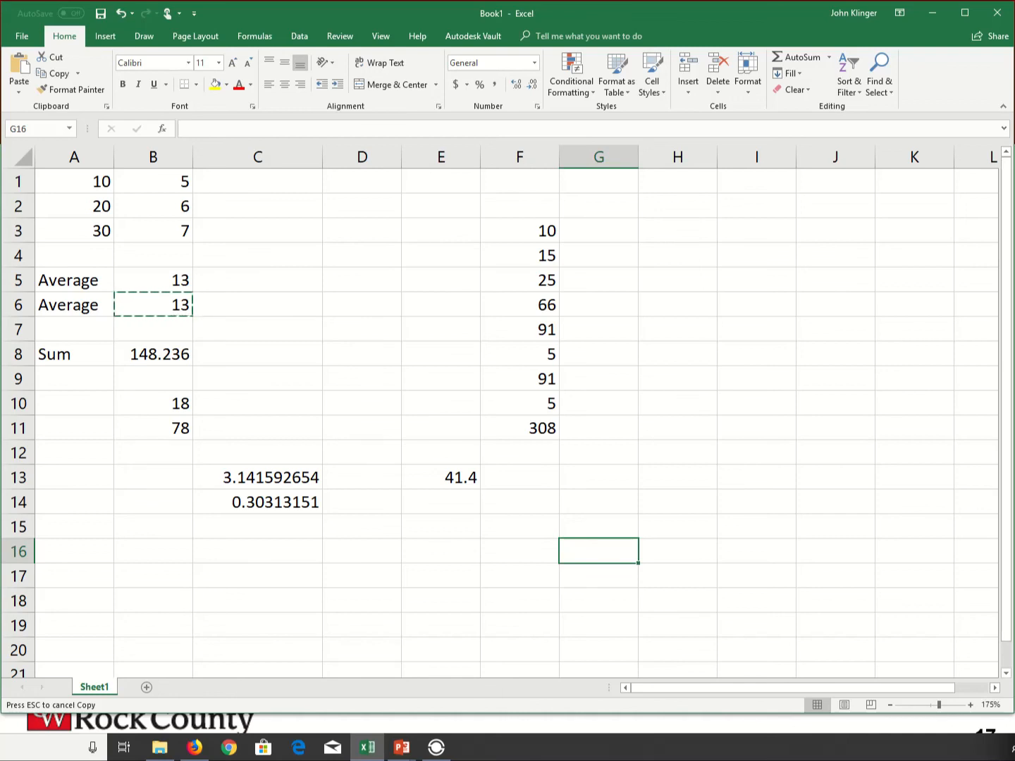
drag(1014, 299, 751, 301)
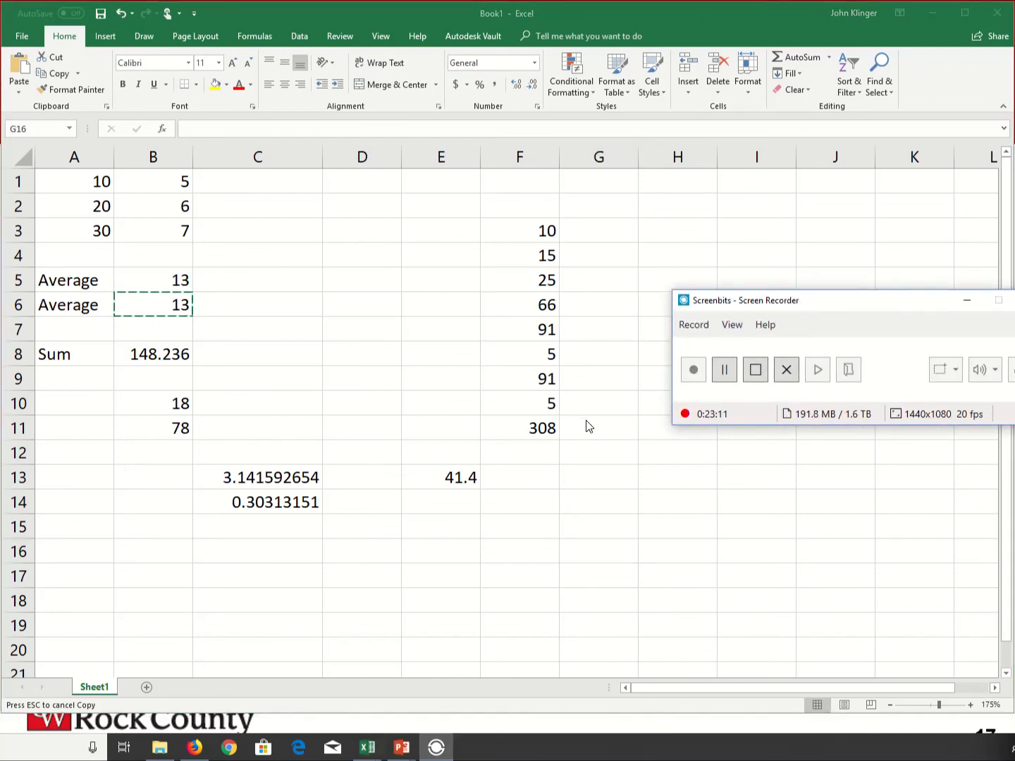
drag(689, 295, 1014, 299)
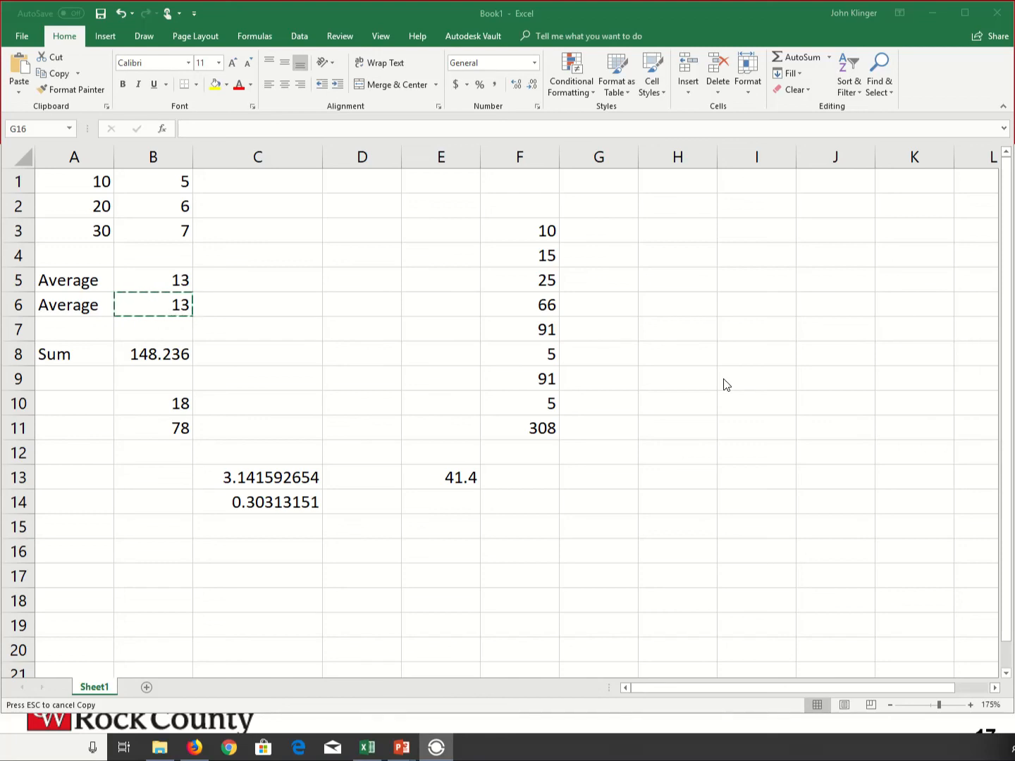